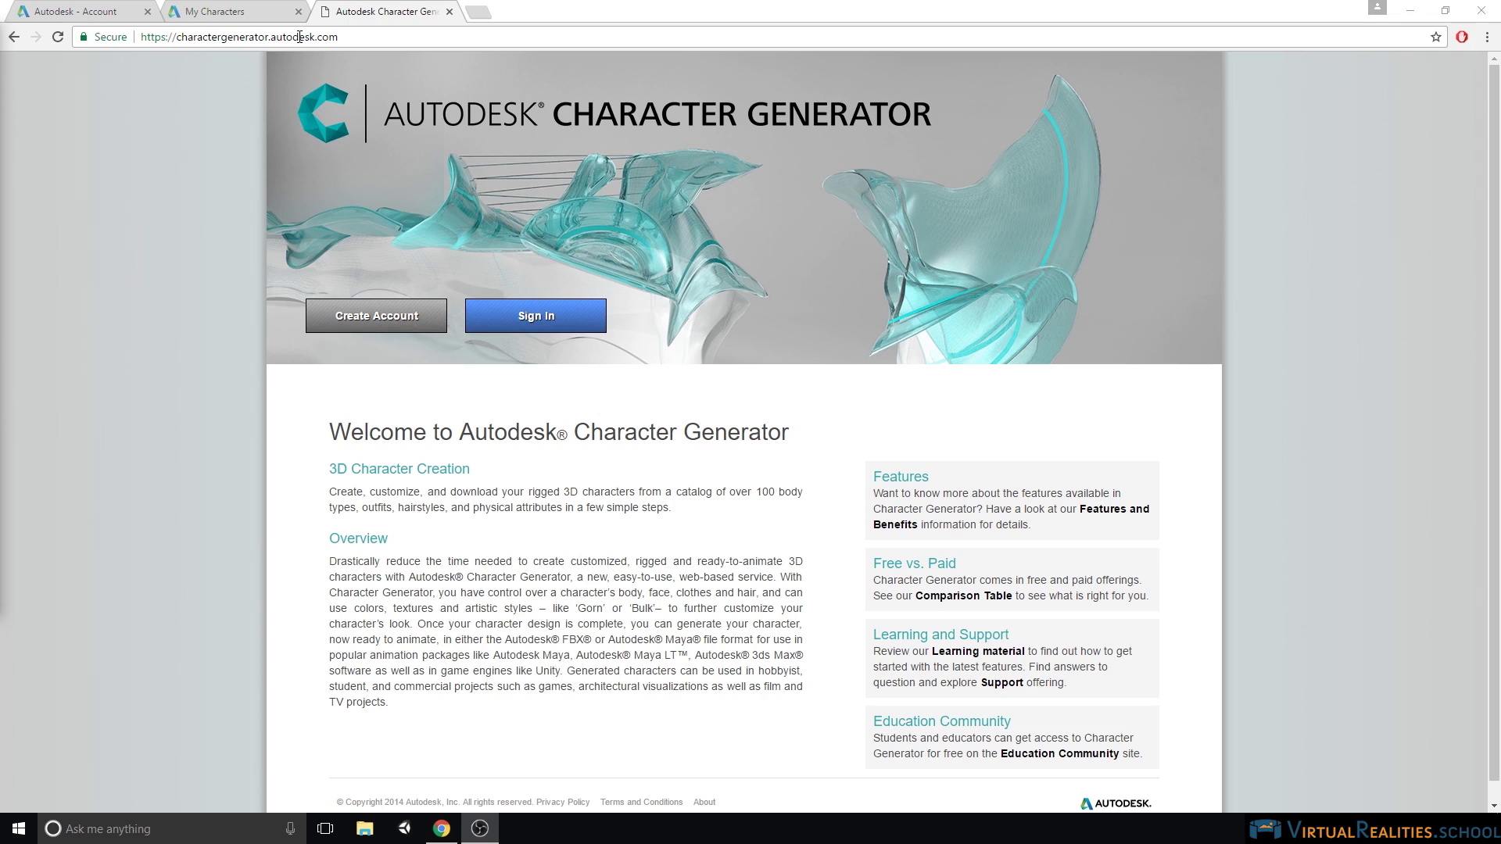
Go to the My Characters page, review the saved designs, and start a new character
left_click(368, 36)
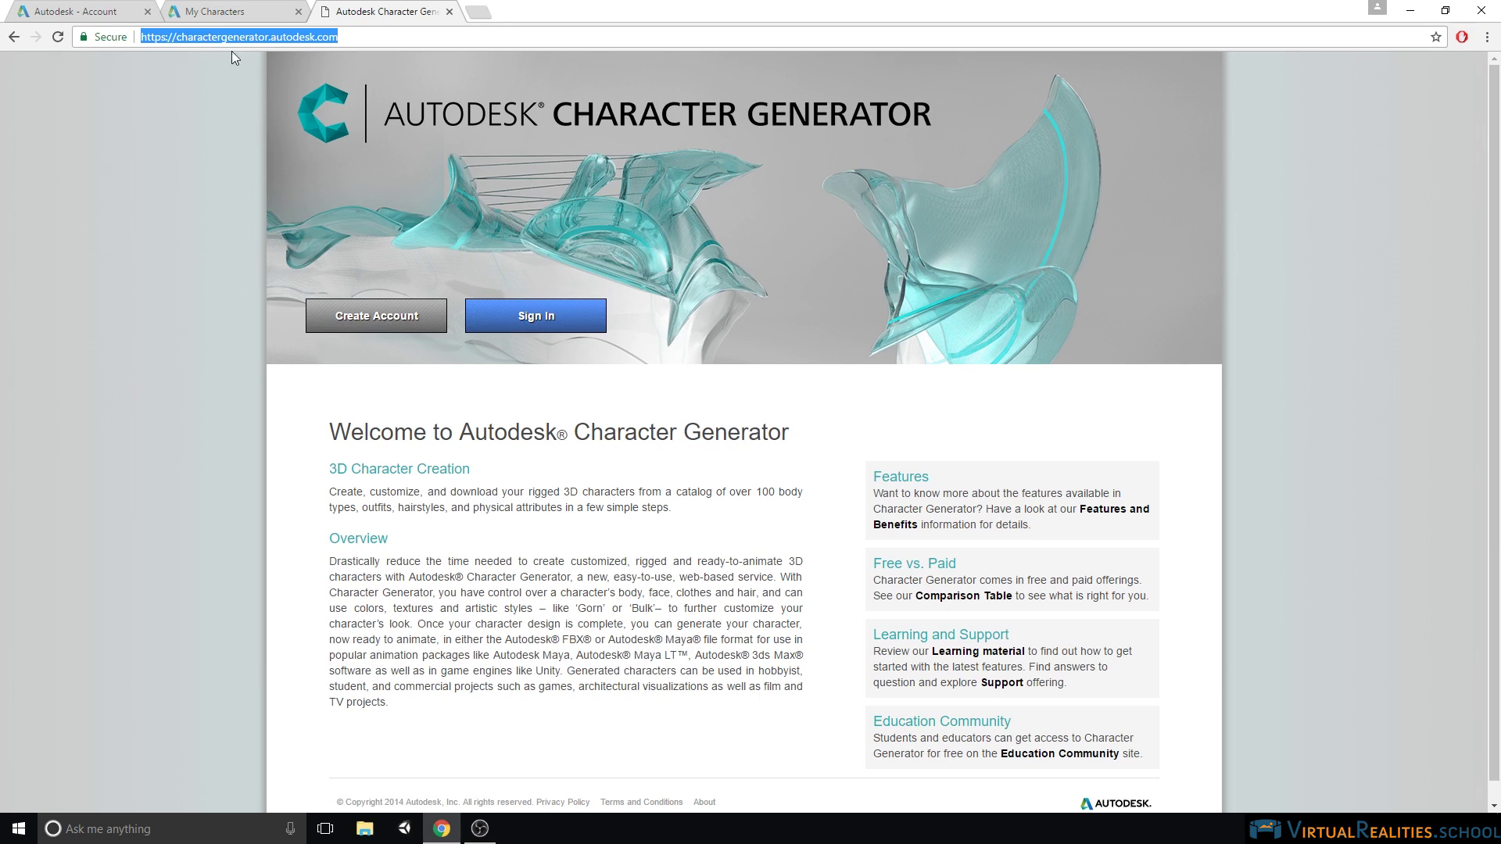
left_click(207, 15)
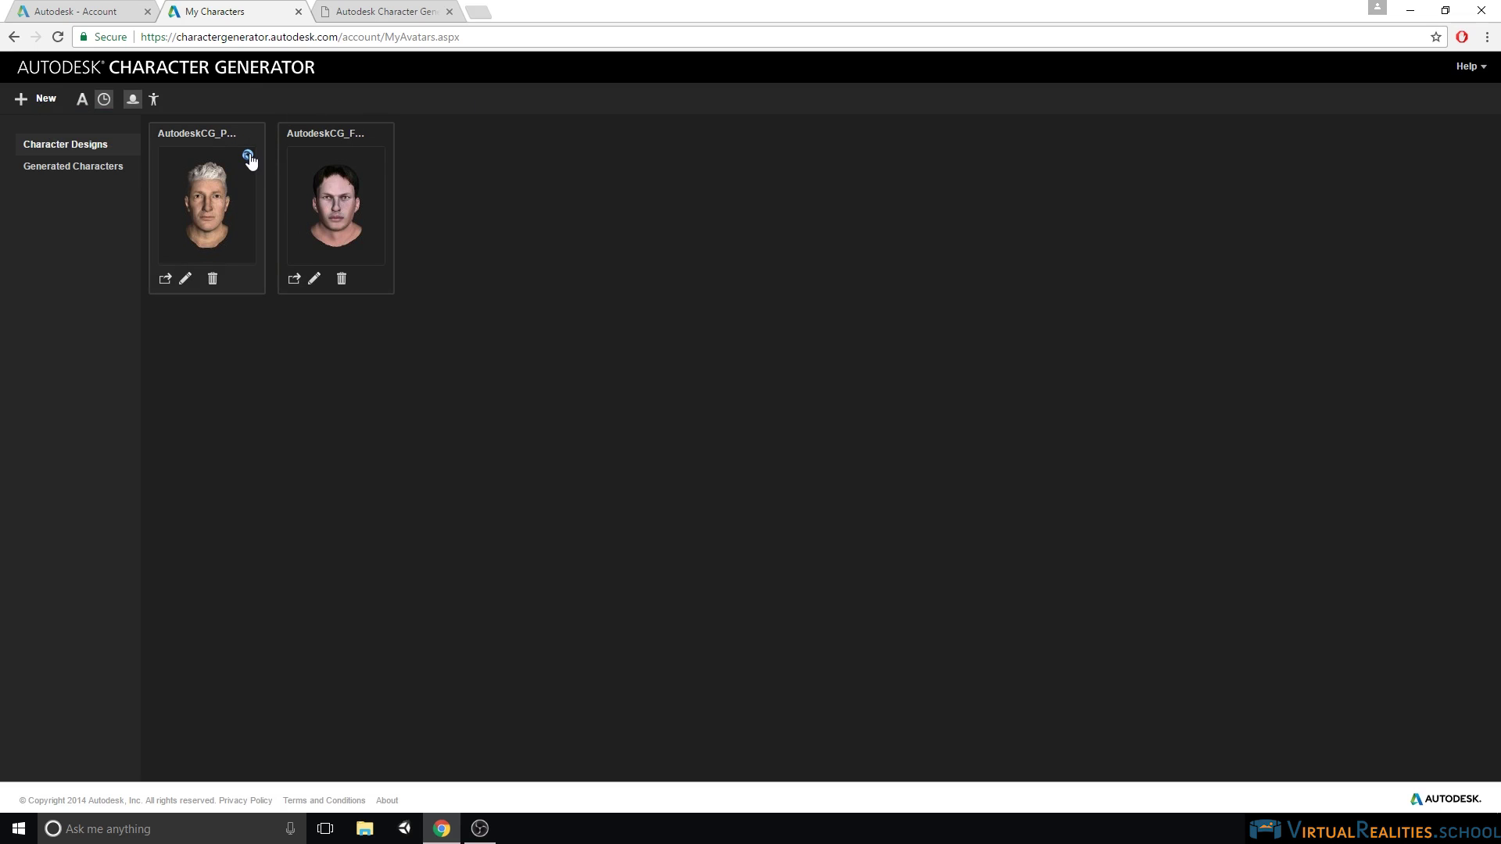
mouse_move(249, 160)
left_click(46, 101)
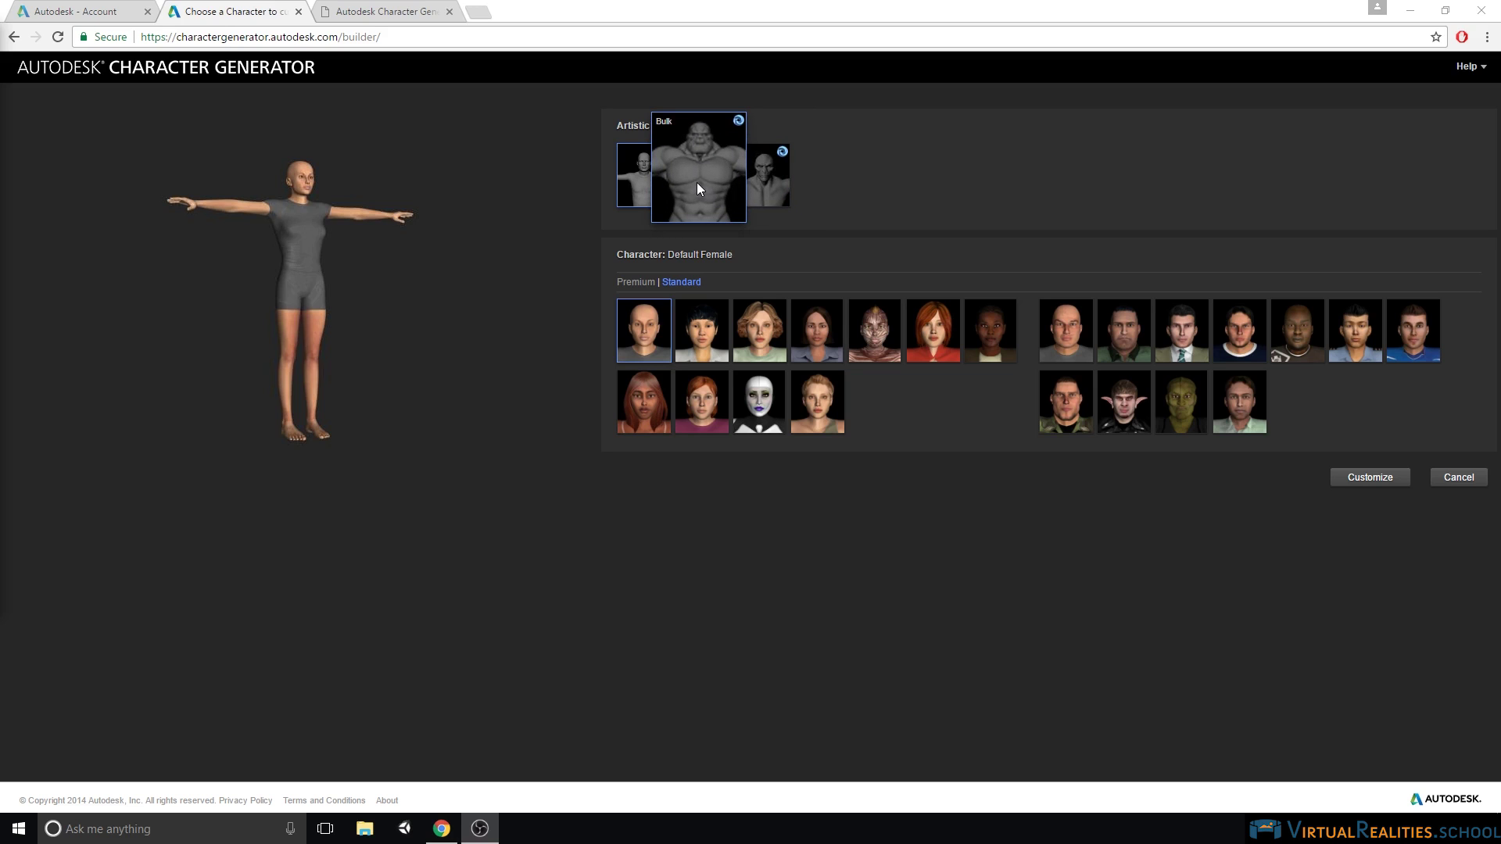
Try the paid Bulk artistic style and dismiss the Paid Offerings notice
mouse_move(739, 124)
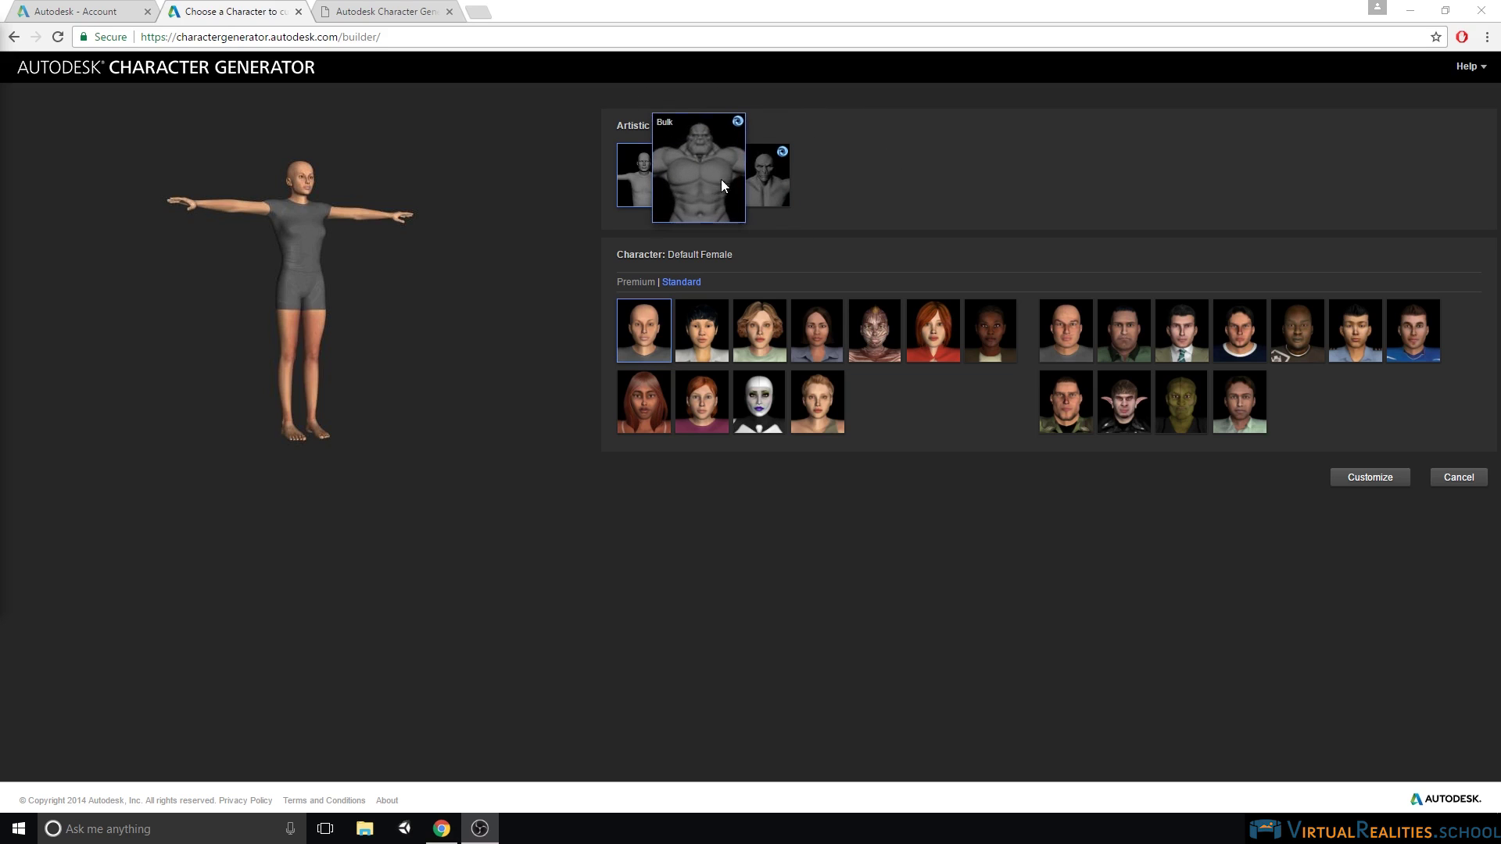
left_click(701, 190)
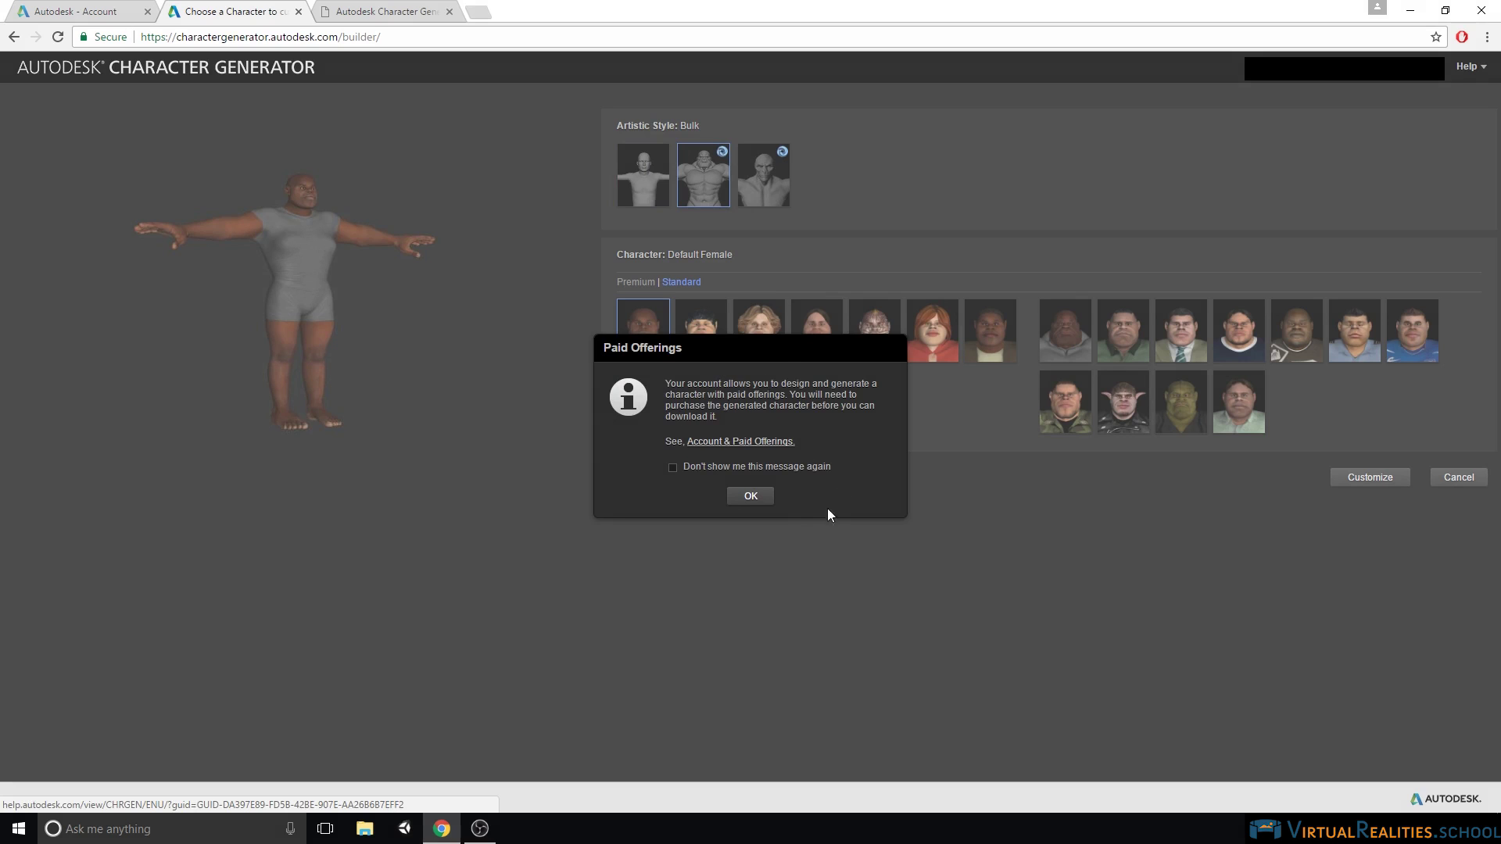
left_click(747, 495)
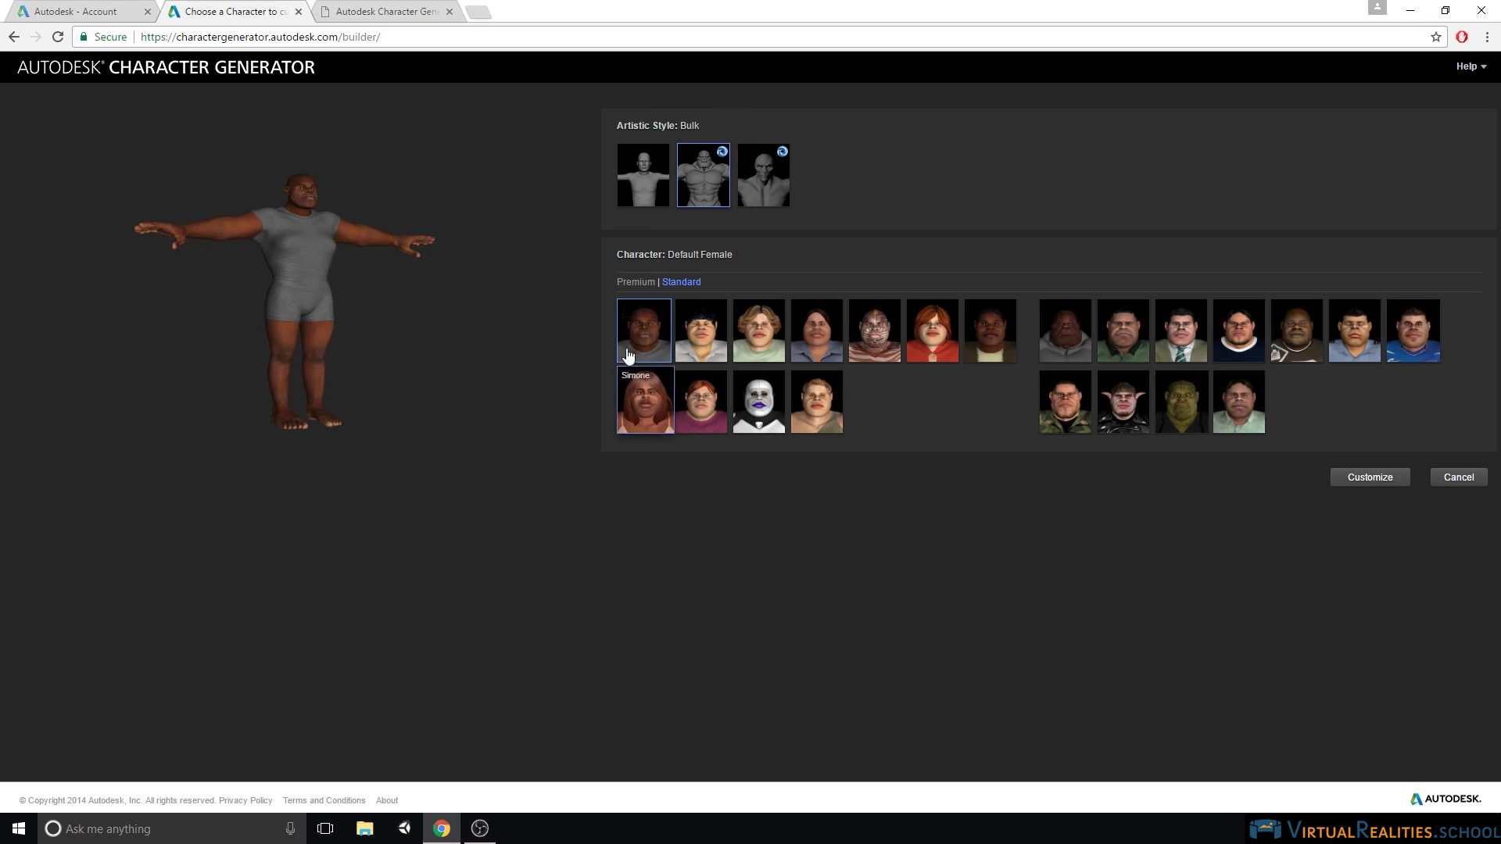
Return to the Standard style, compare Premium and Standard characters, and pick Balzac
left_click(638, 175)
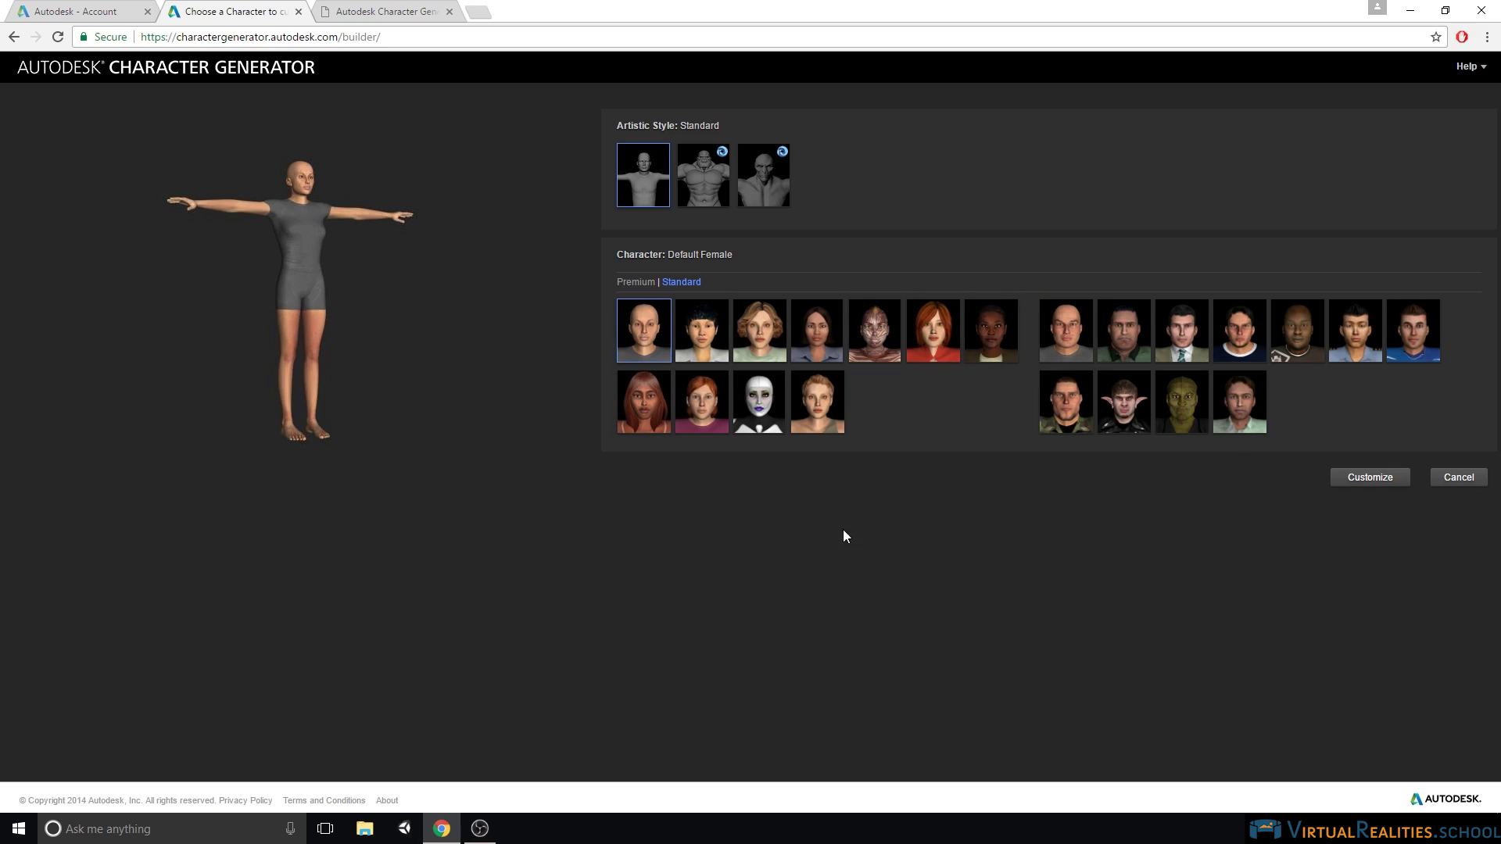
left_click(626, 284)
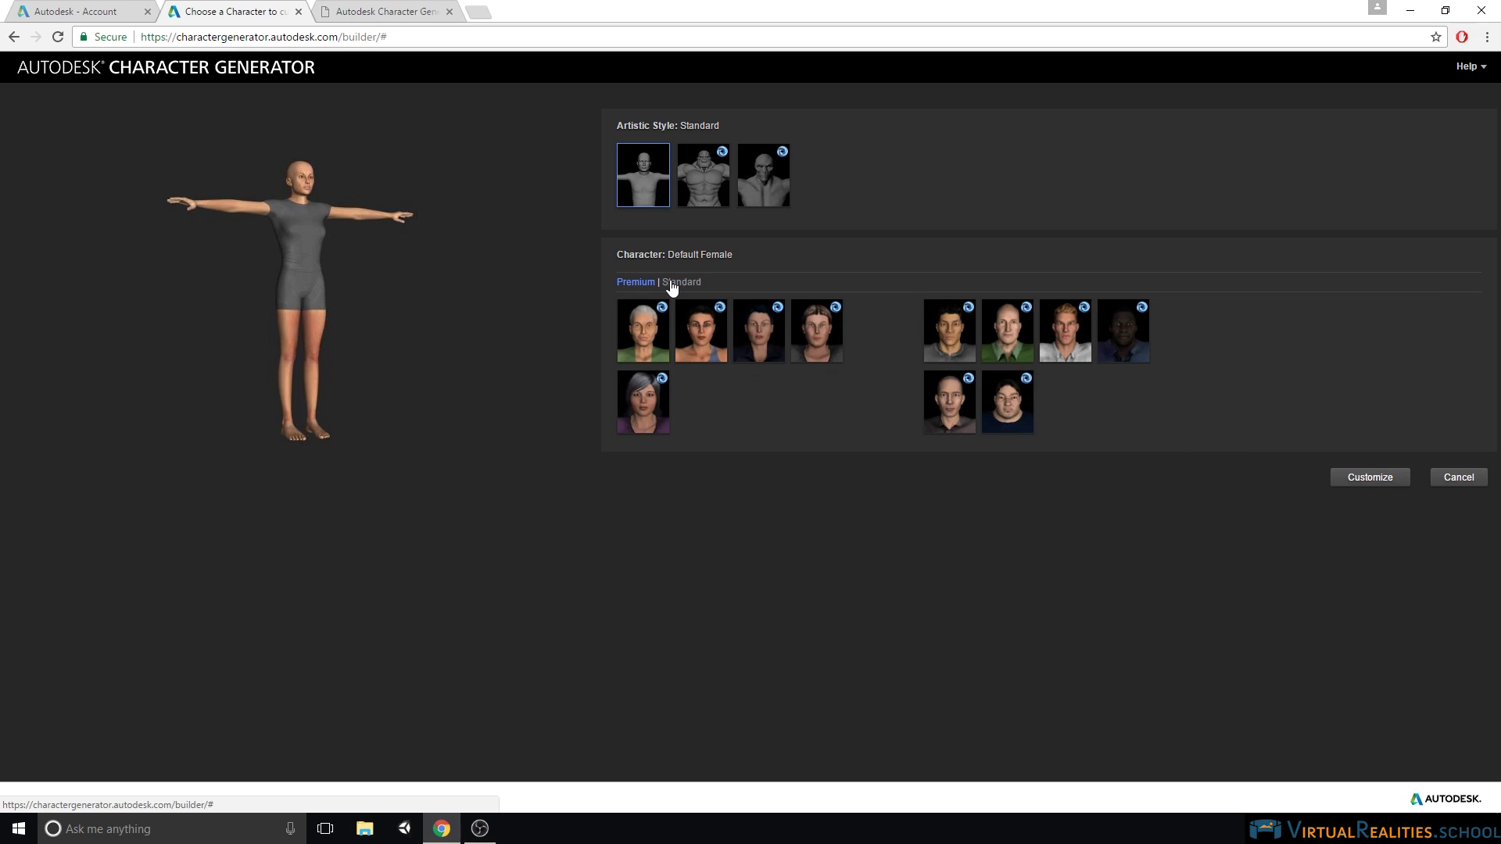
left_click(680, 283)
left_click(650, 283)
mouse_move(678, 319)
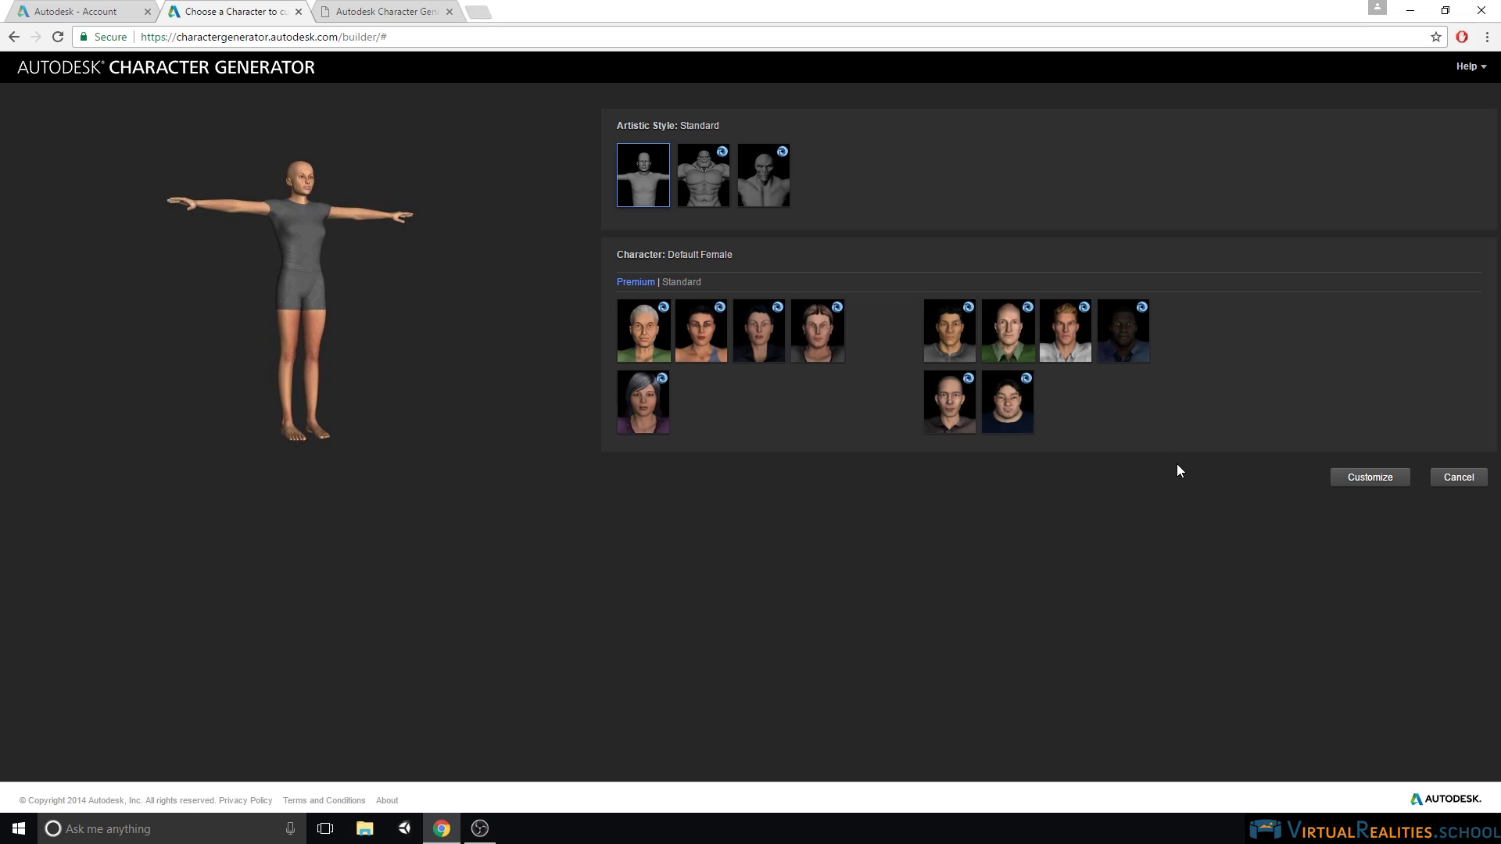
left_click(681, 282)
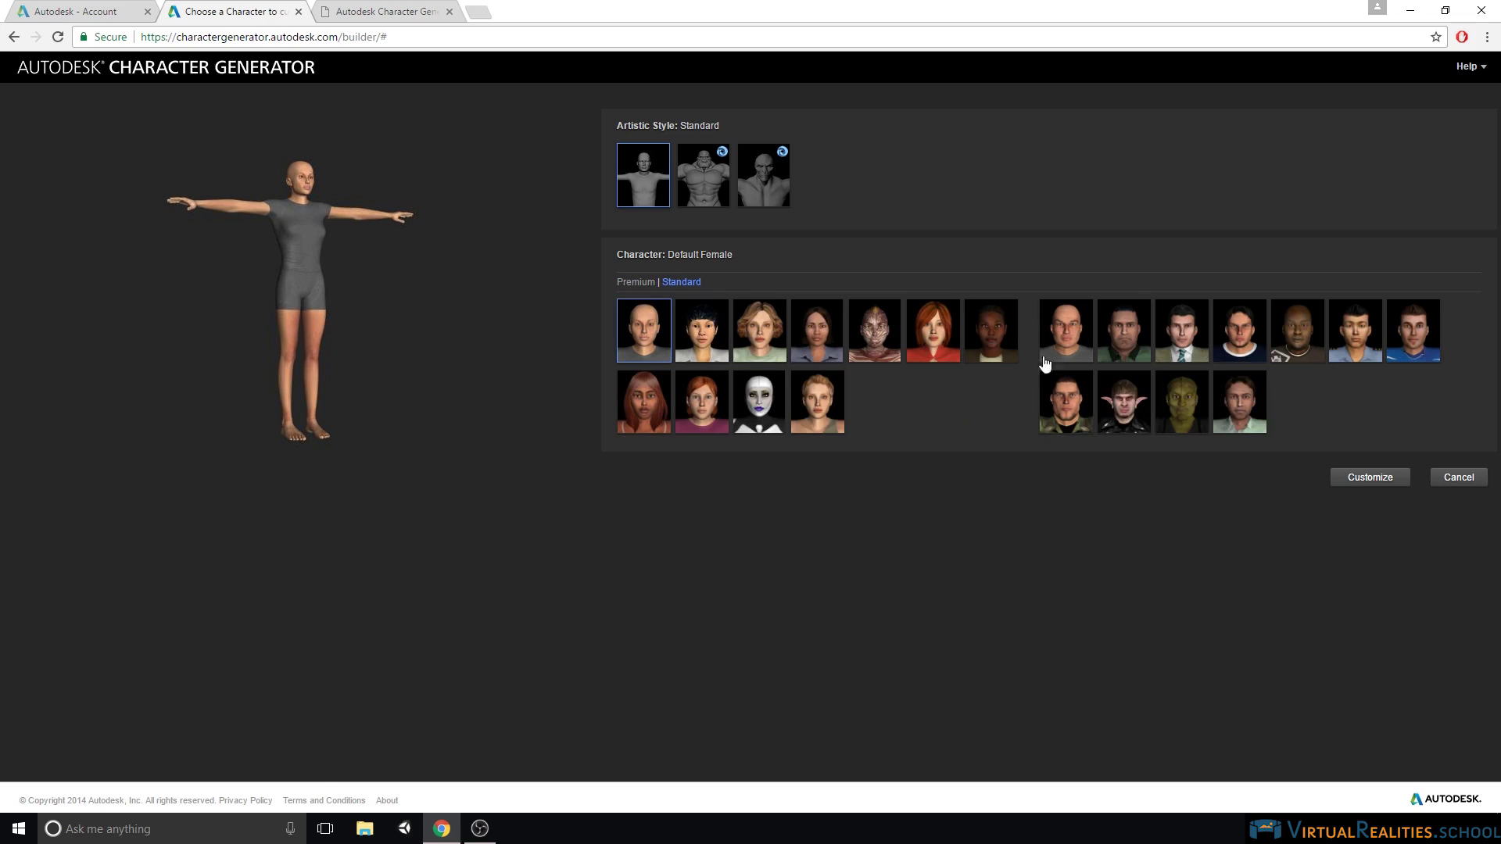
left_click(1119, 341)
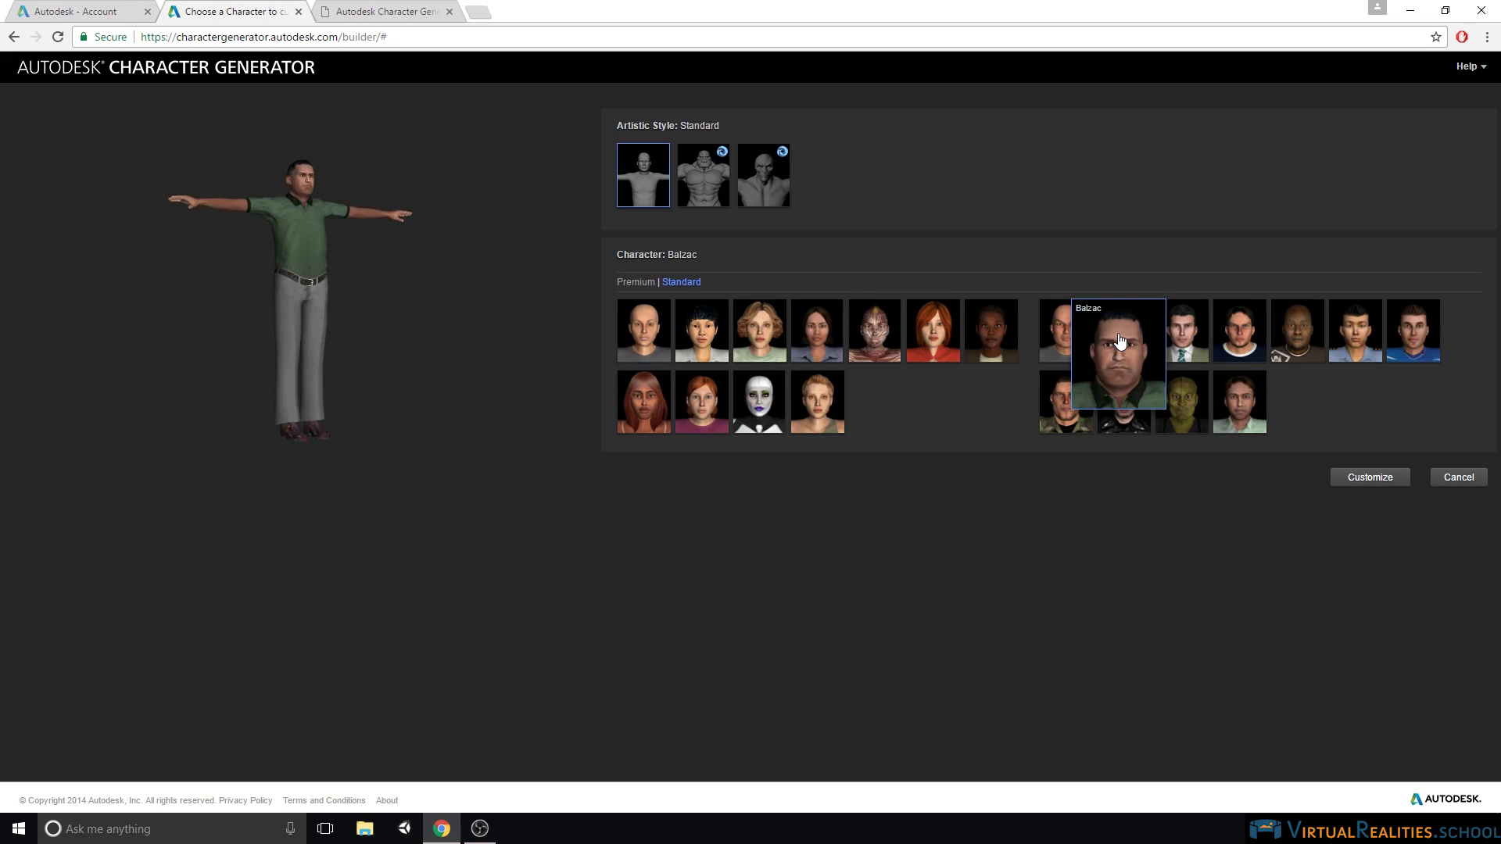
left_click(1373, 485)
Customize the face by adding Frankie to the blend and adjusting the Buck–Frankie mix
left_click(1372, 485)
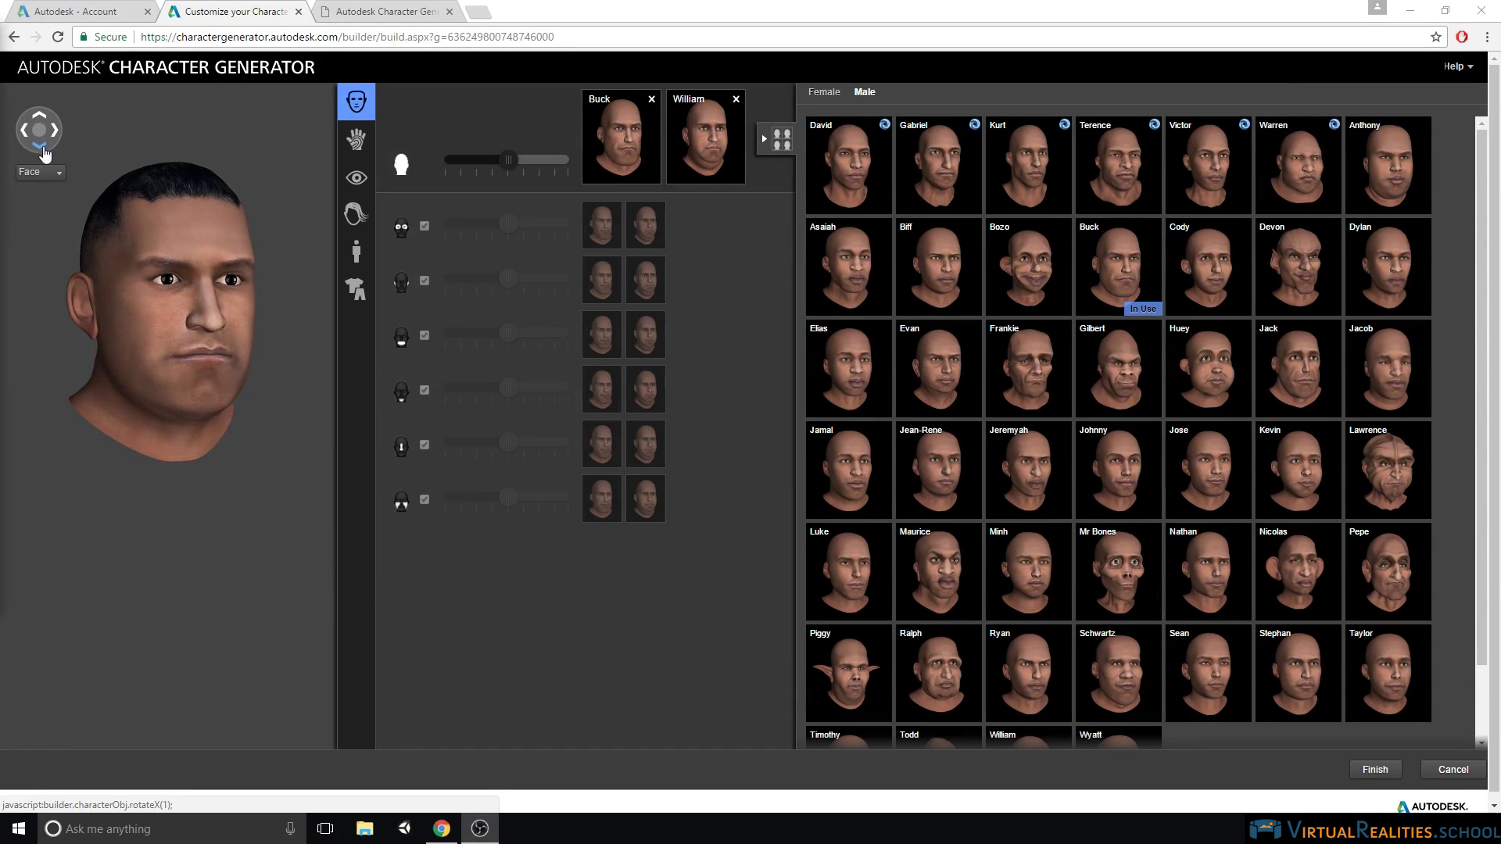
left_click(59, 175)
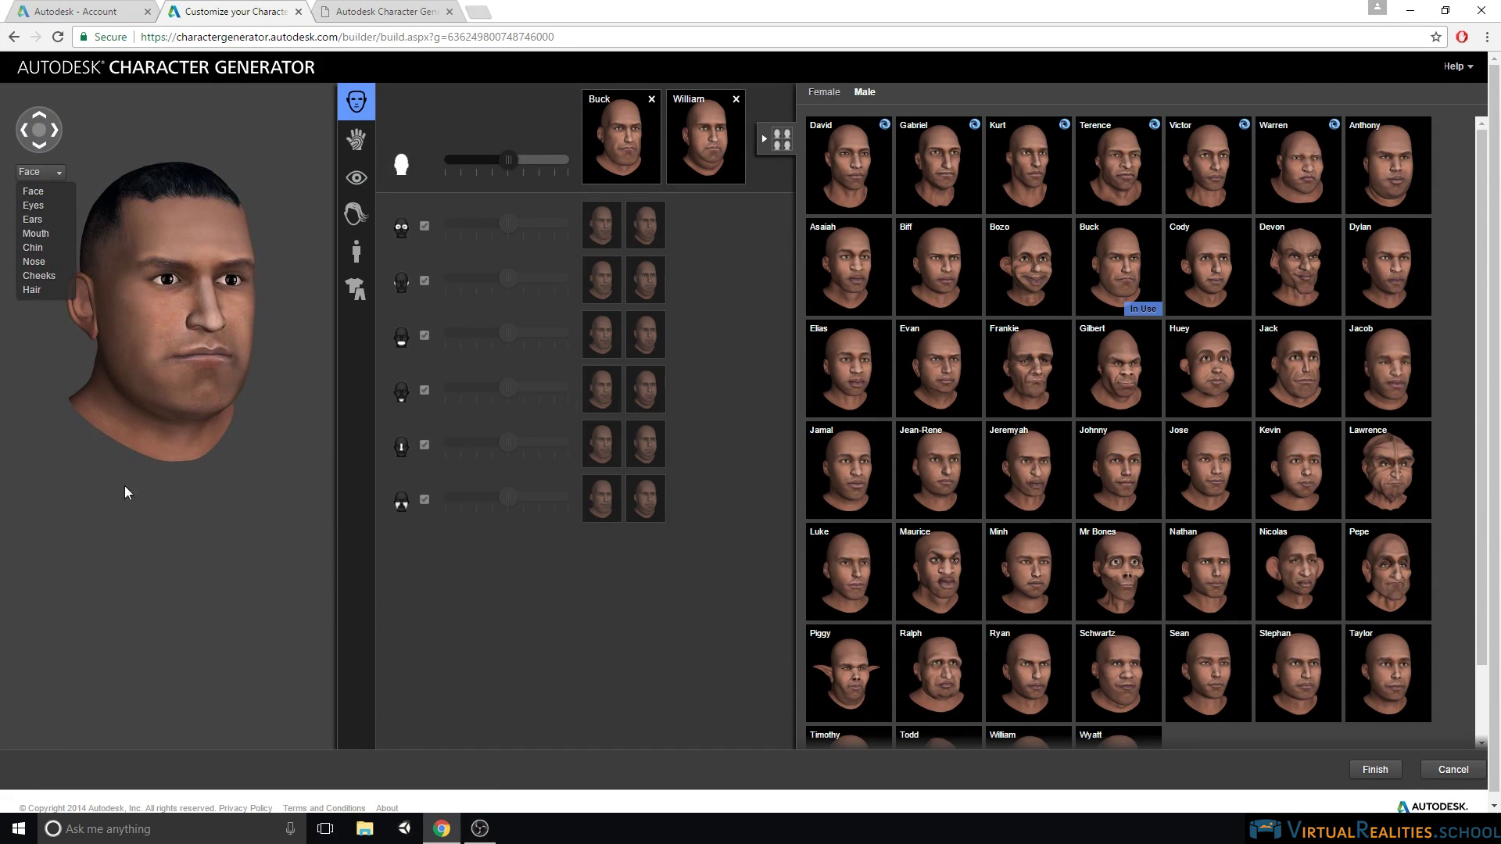
left_click(611, 726)
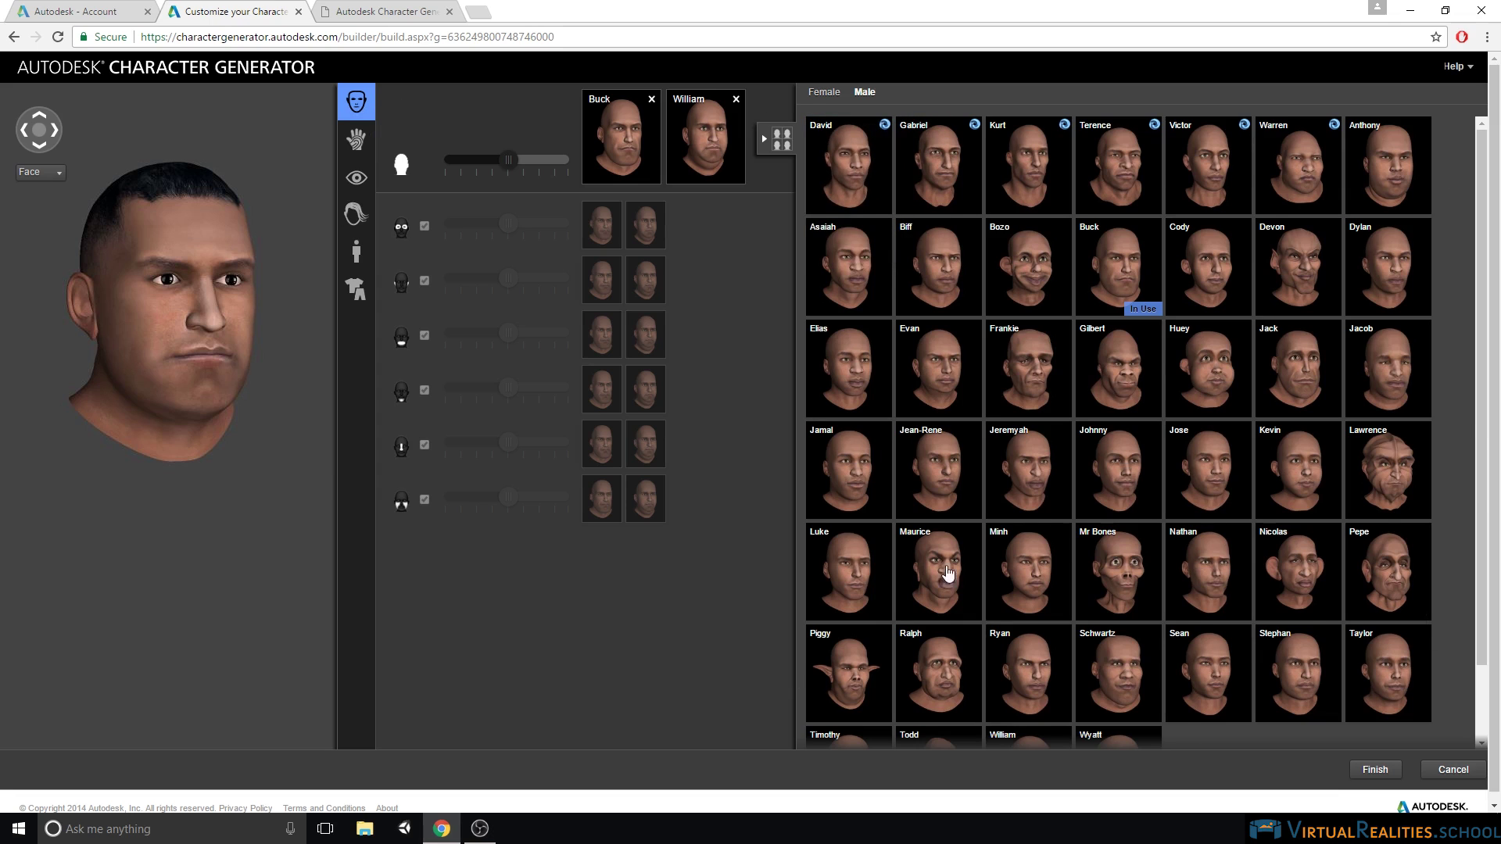
mouse_move(1413, 234)
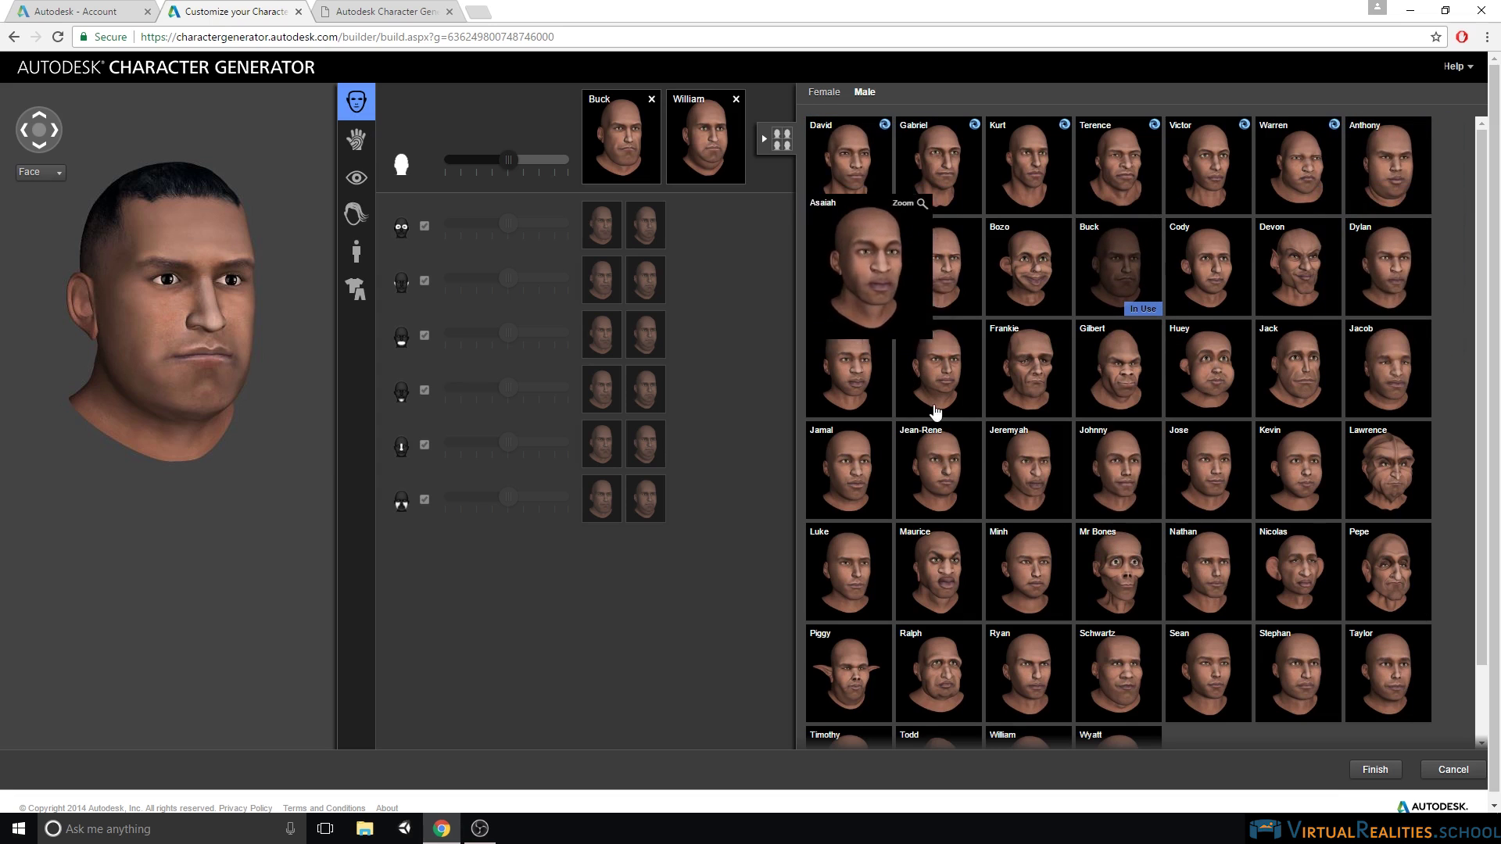
mouse_move(884, 205)
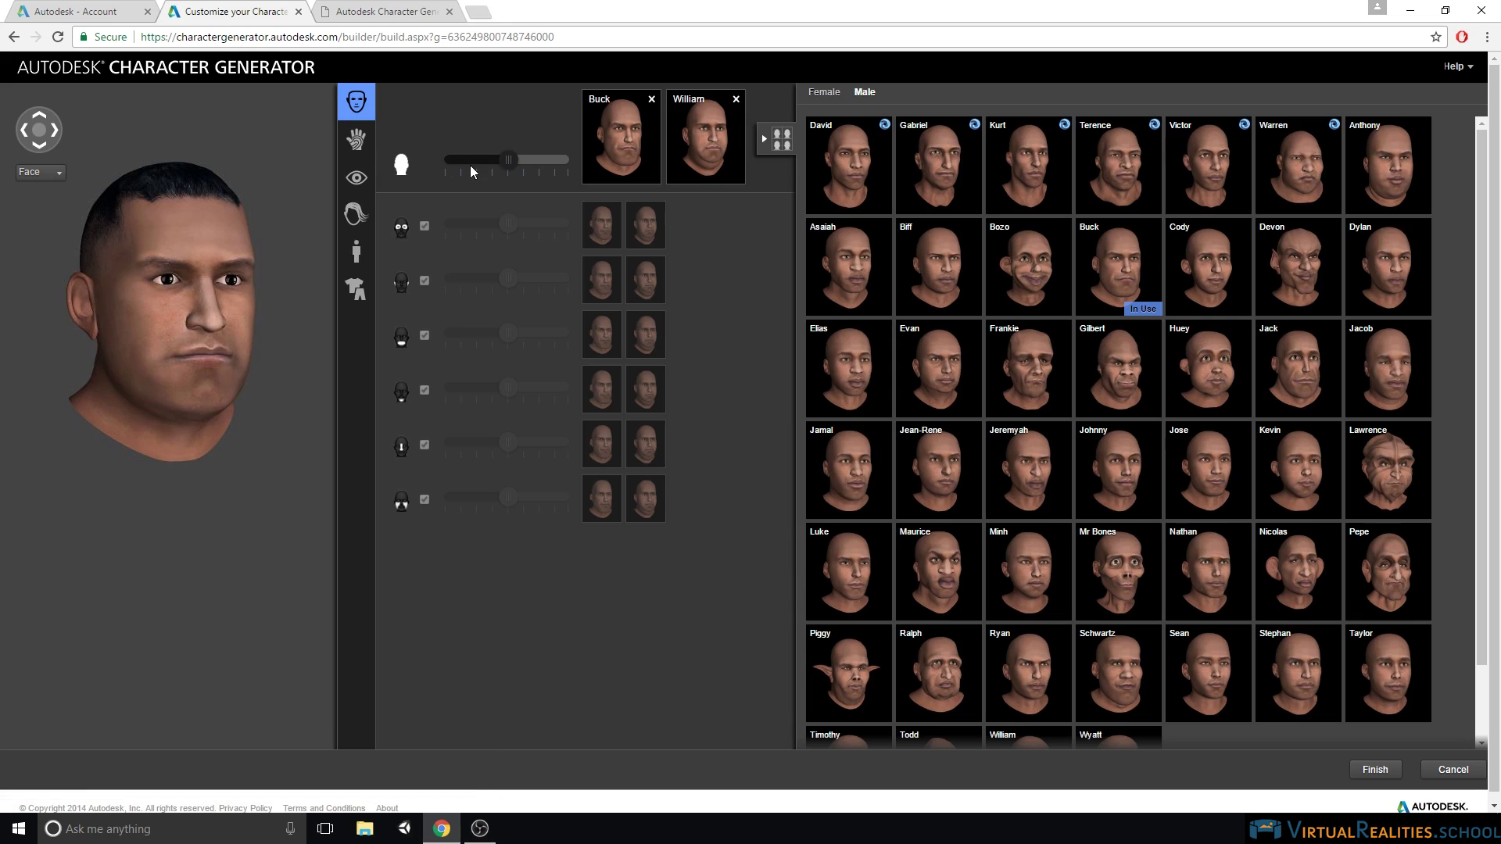
scroll(1139, 385, "down", 1)
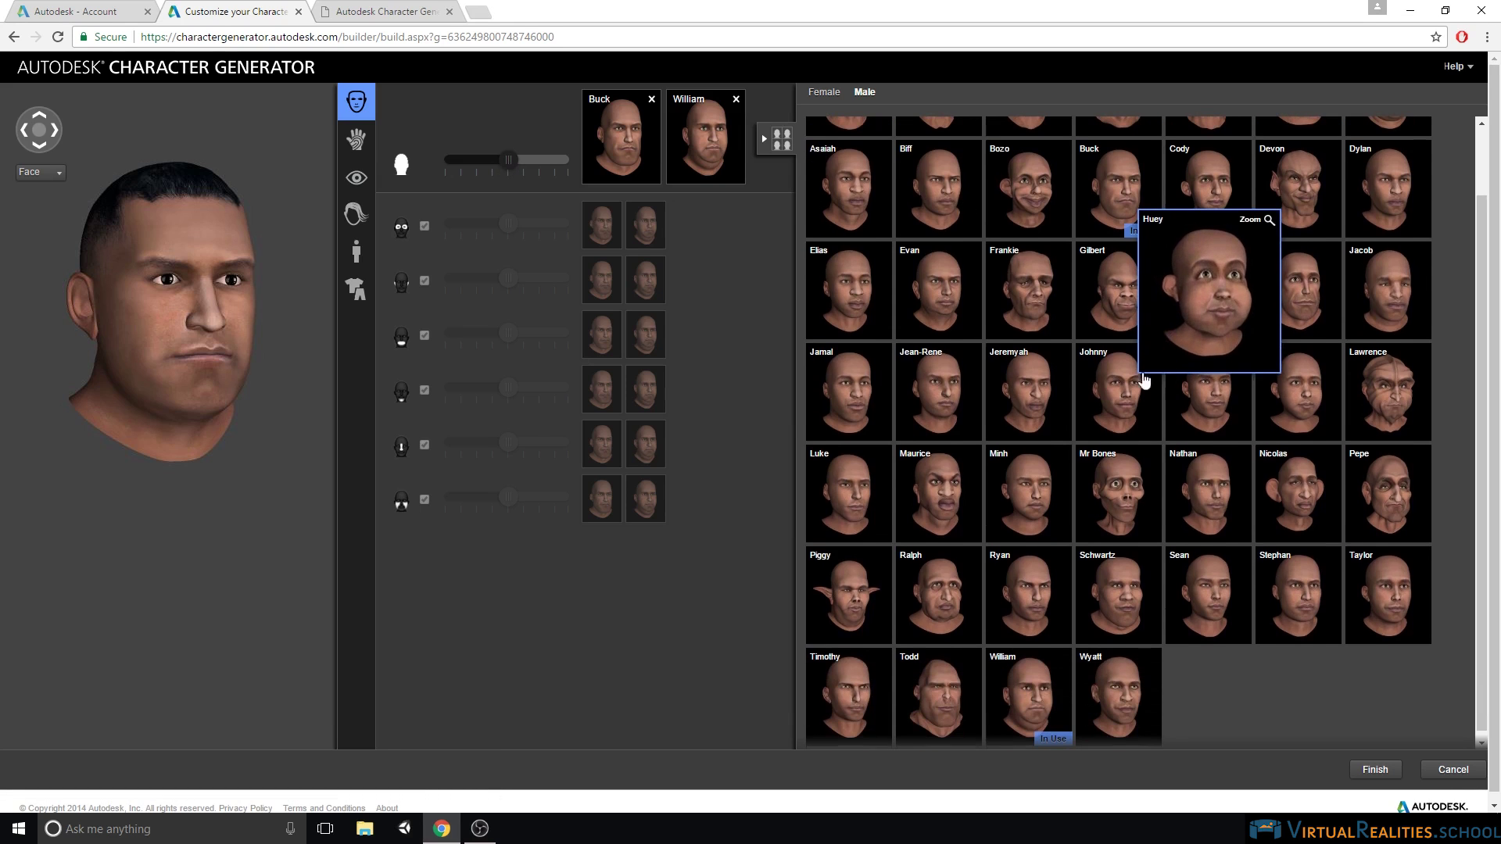
mouse_move(1020, 301)
left_click_drag(1020, 301, 711, 142)
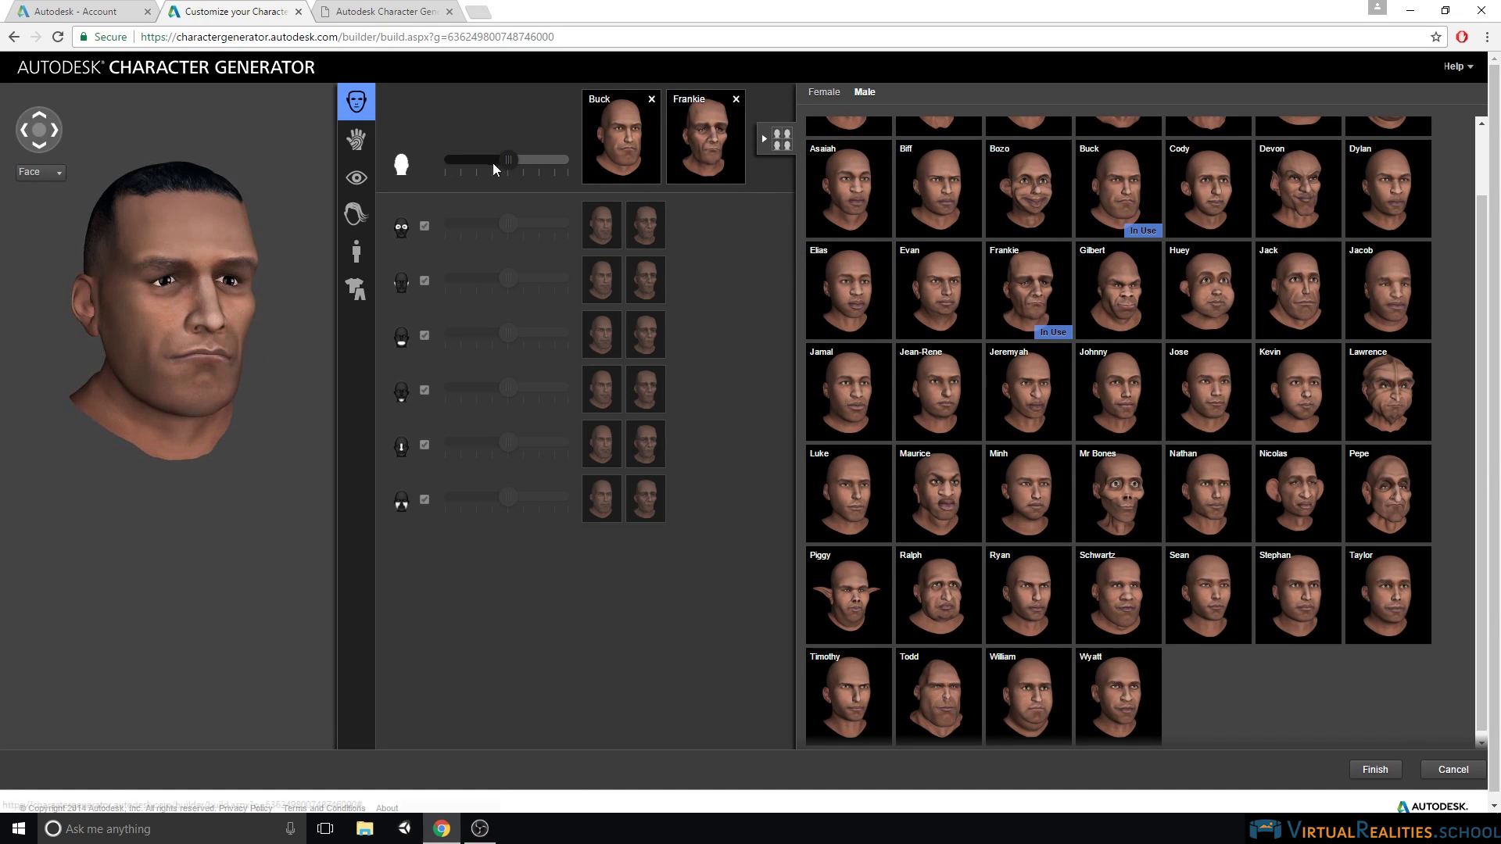
left_click_drag(512, 168, 543, 166)
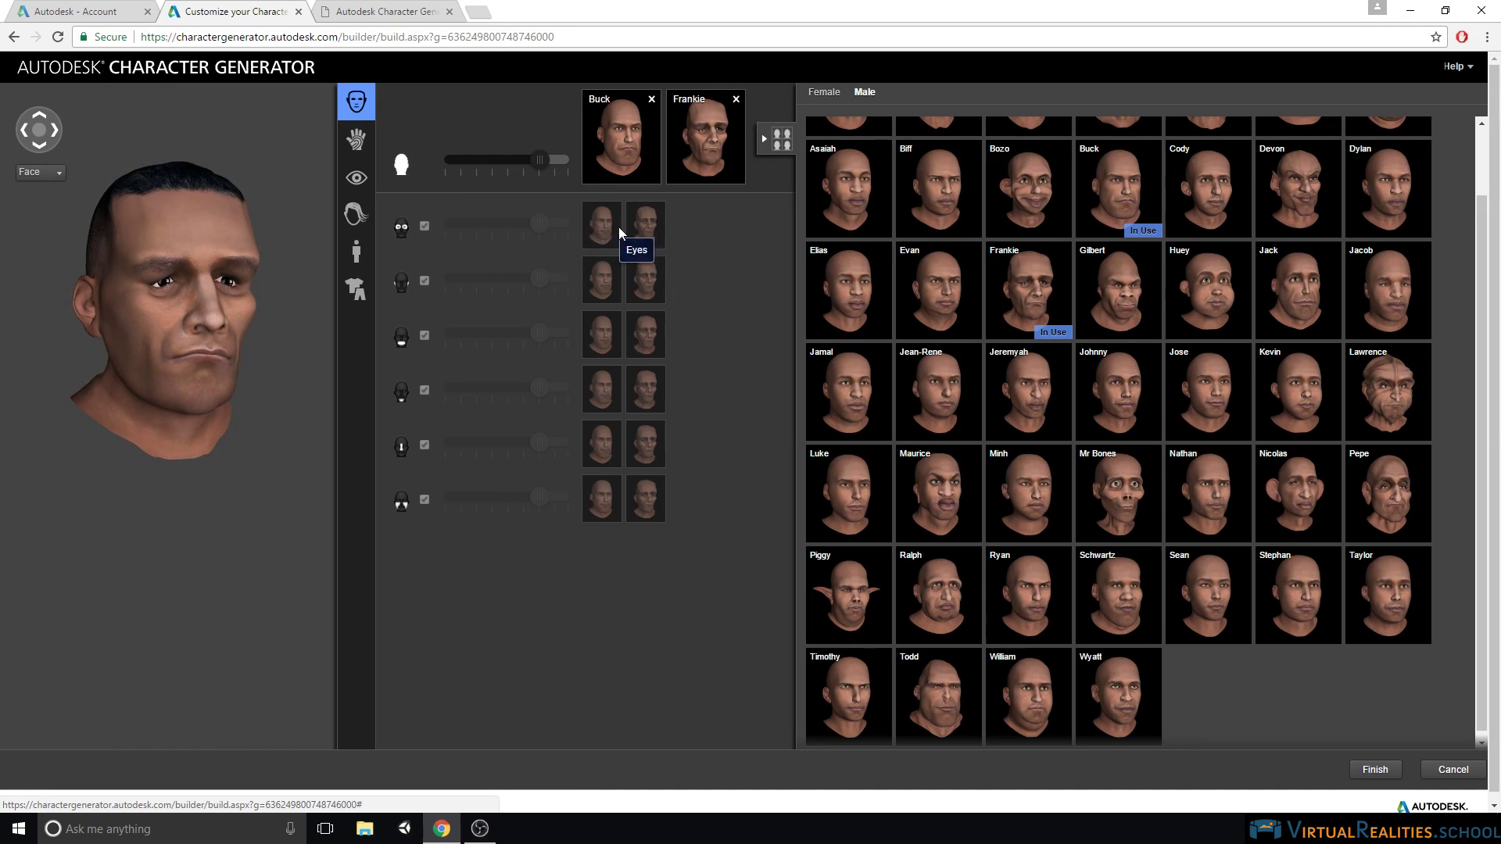
Let the eyes blend separately and shift the eye blend toward Bozo
left_click(508, 239)
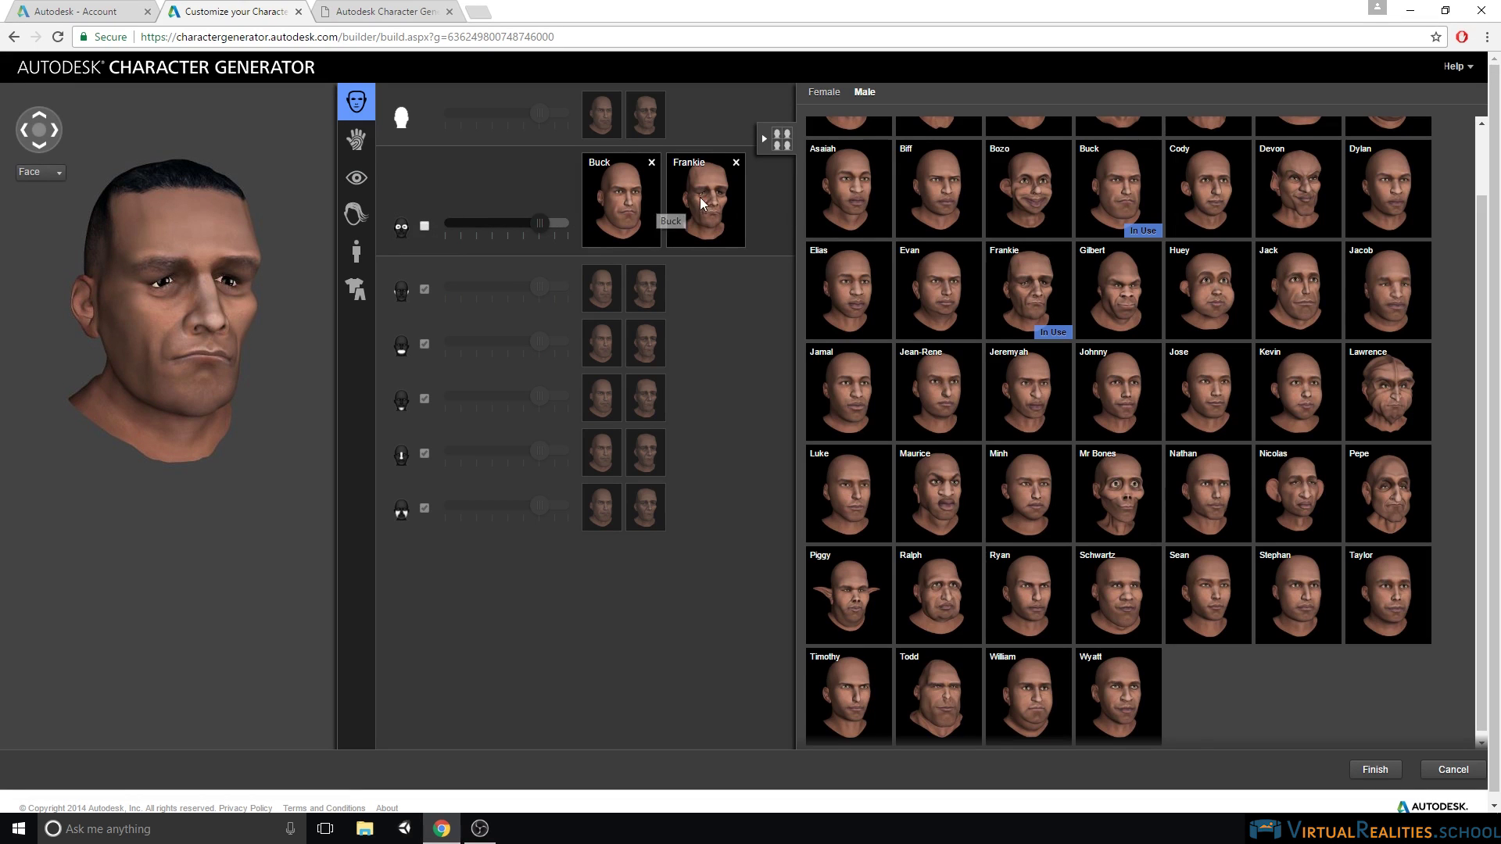
scroll(1016, 265, "up", 1)
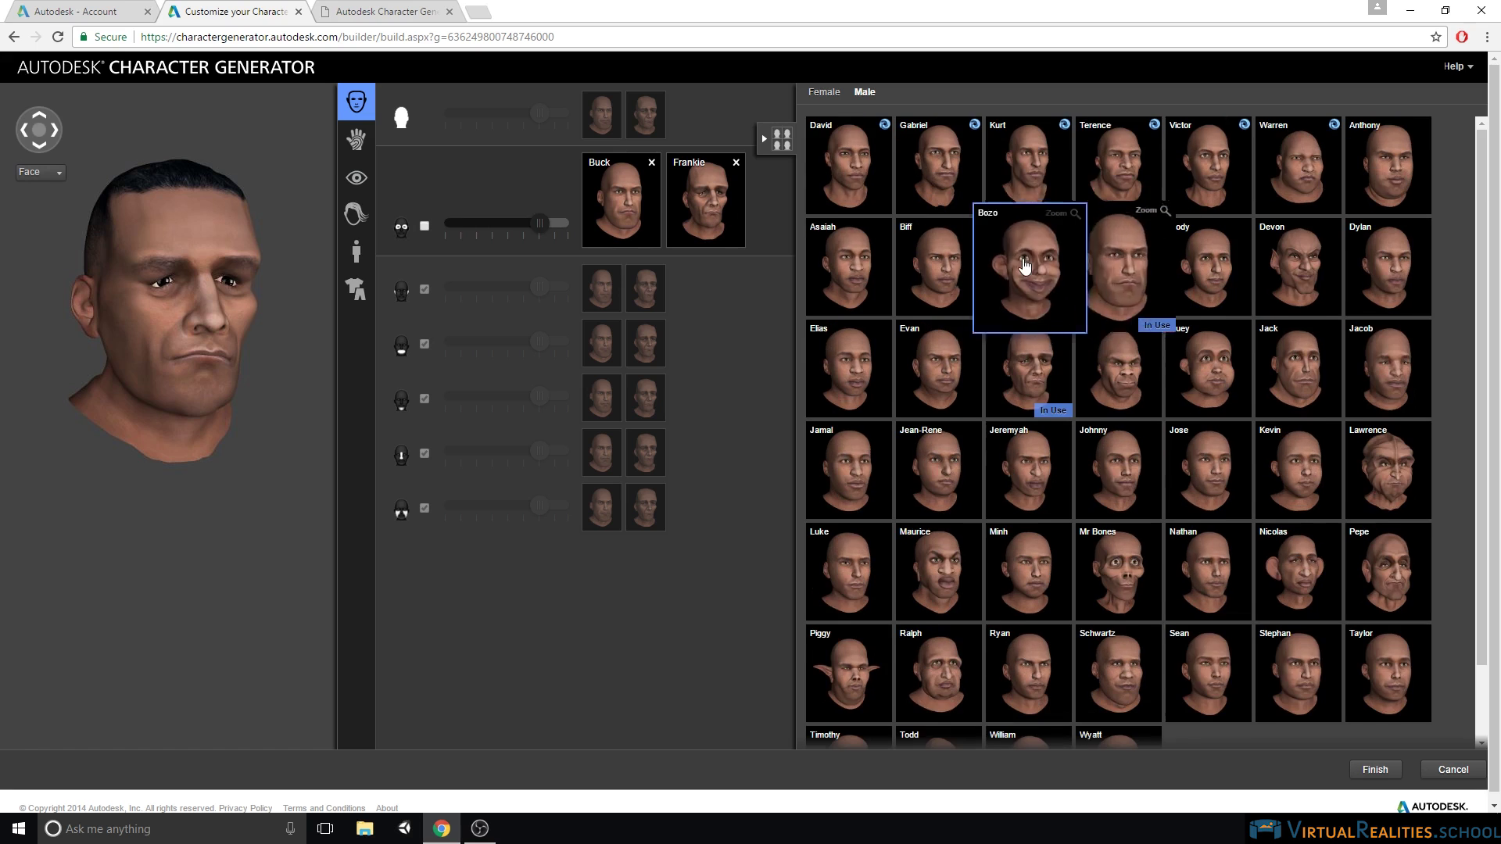
left_click_drag(1016, 258, 625, 202)
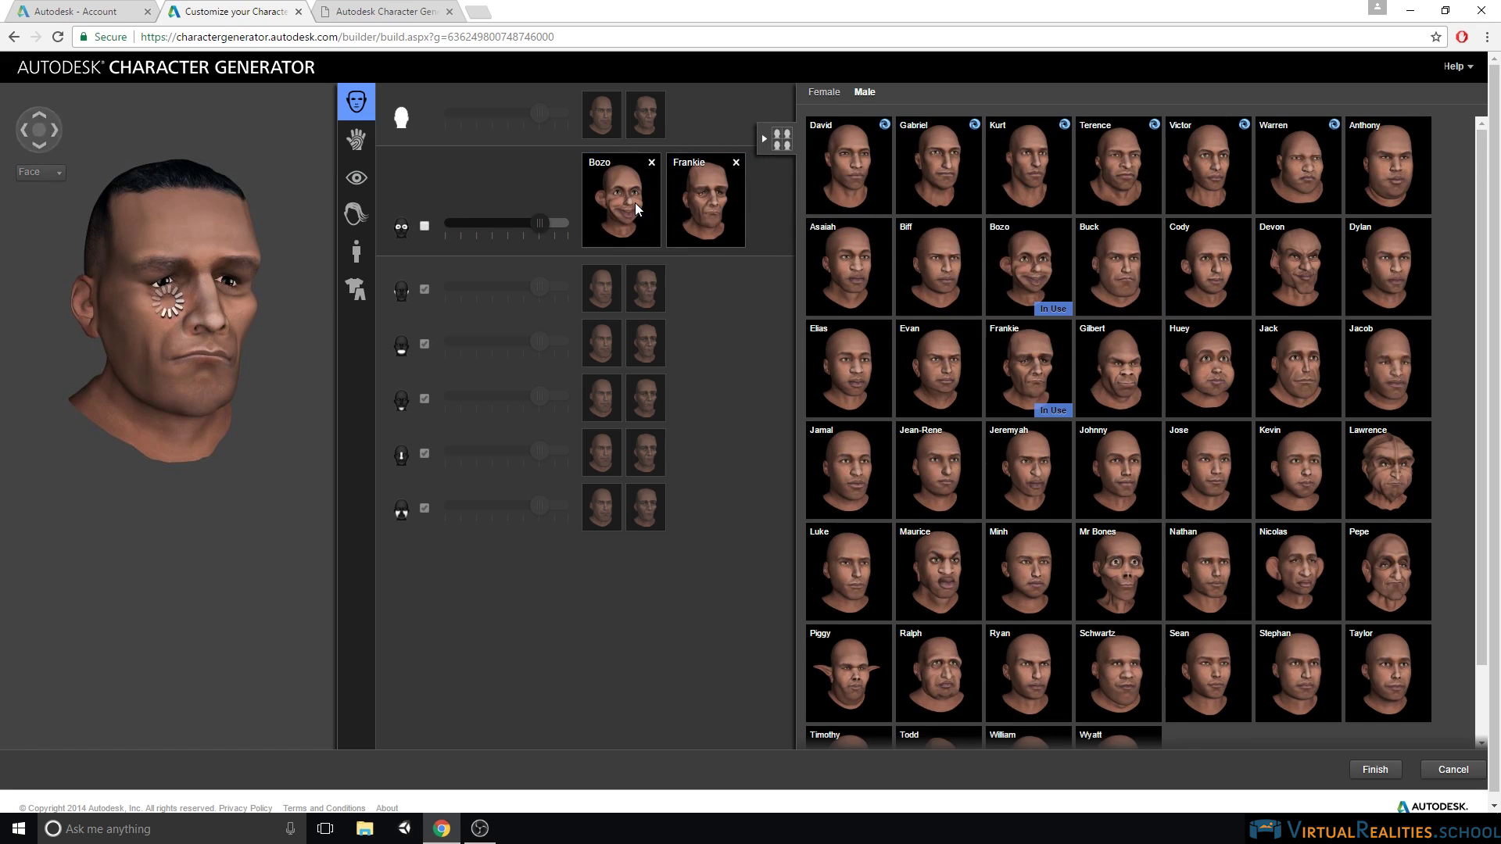
left_click_drag(539, 227, 477, 227)
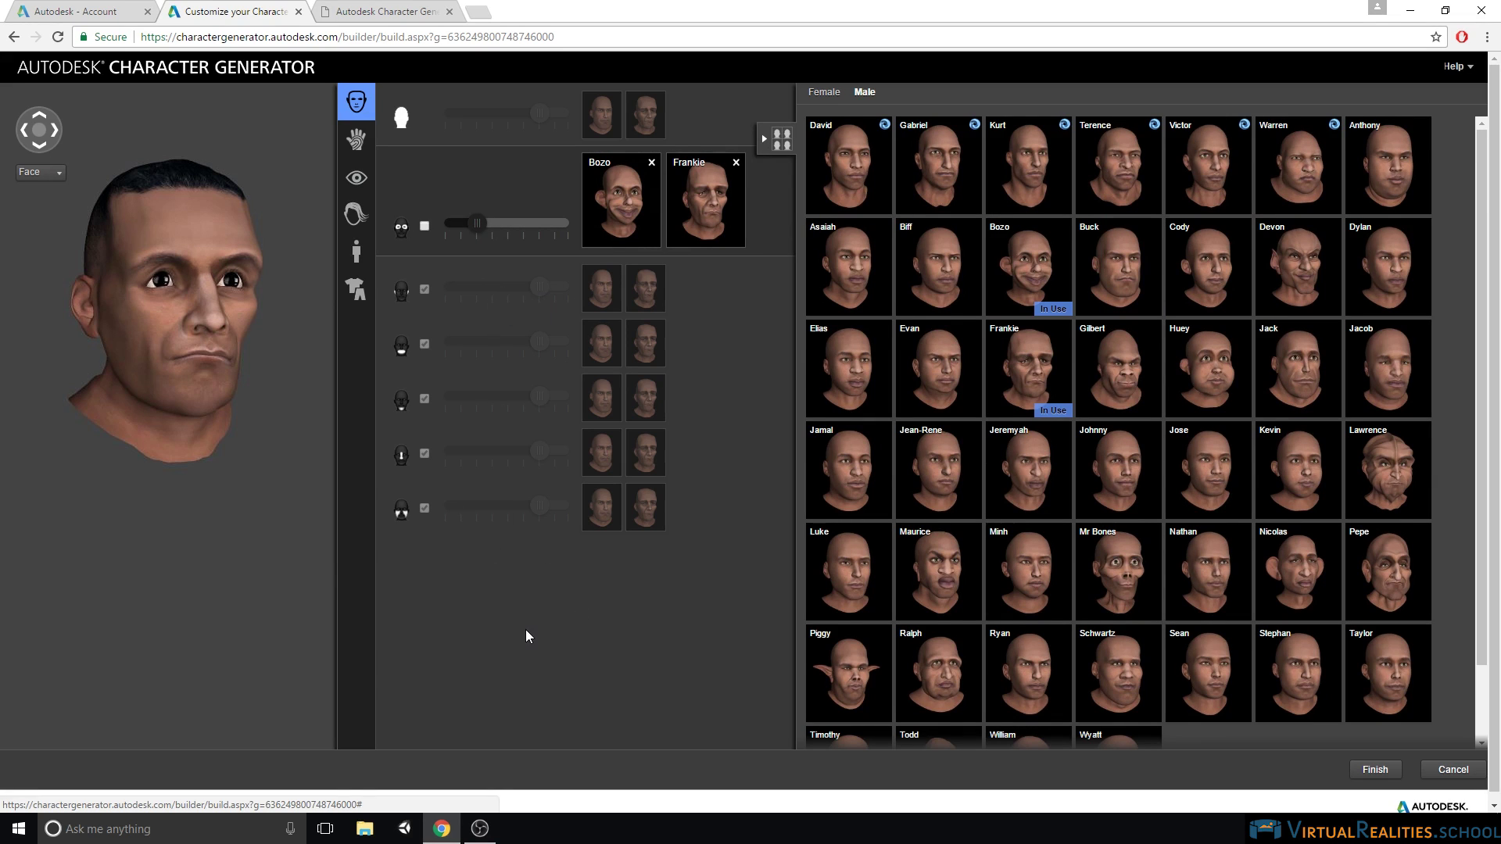
Apply the skull-painted skin texture to the character
left_click(356, 141)
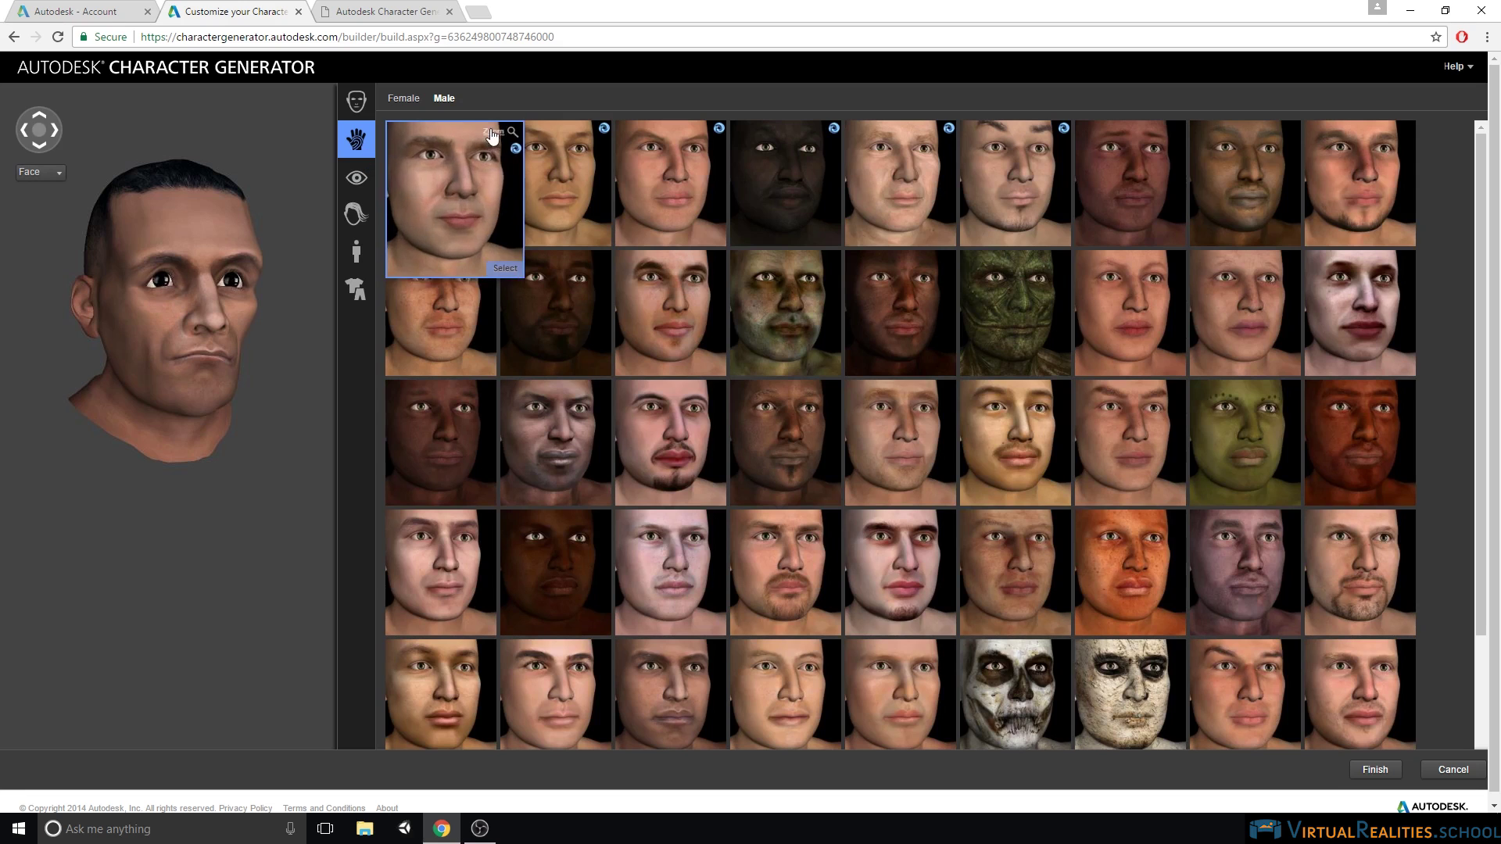
mouse_move(1061, 166)
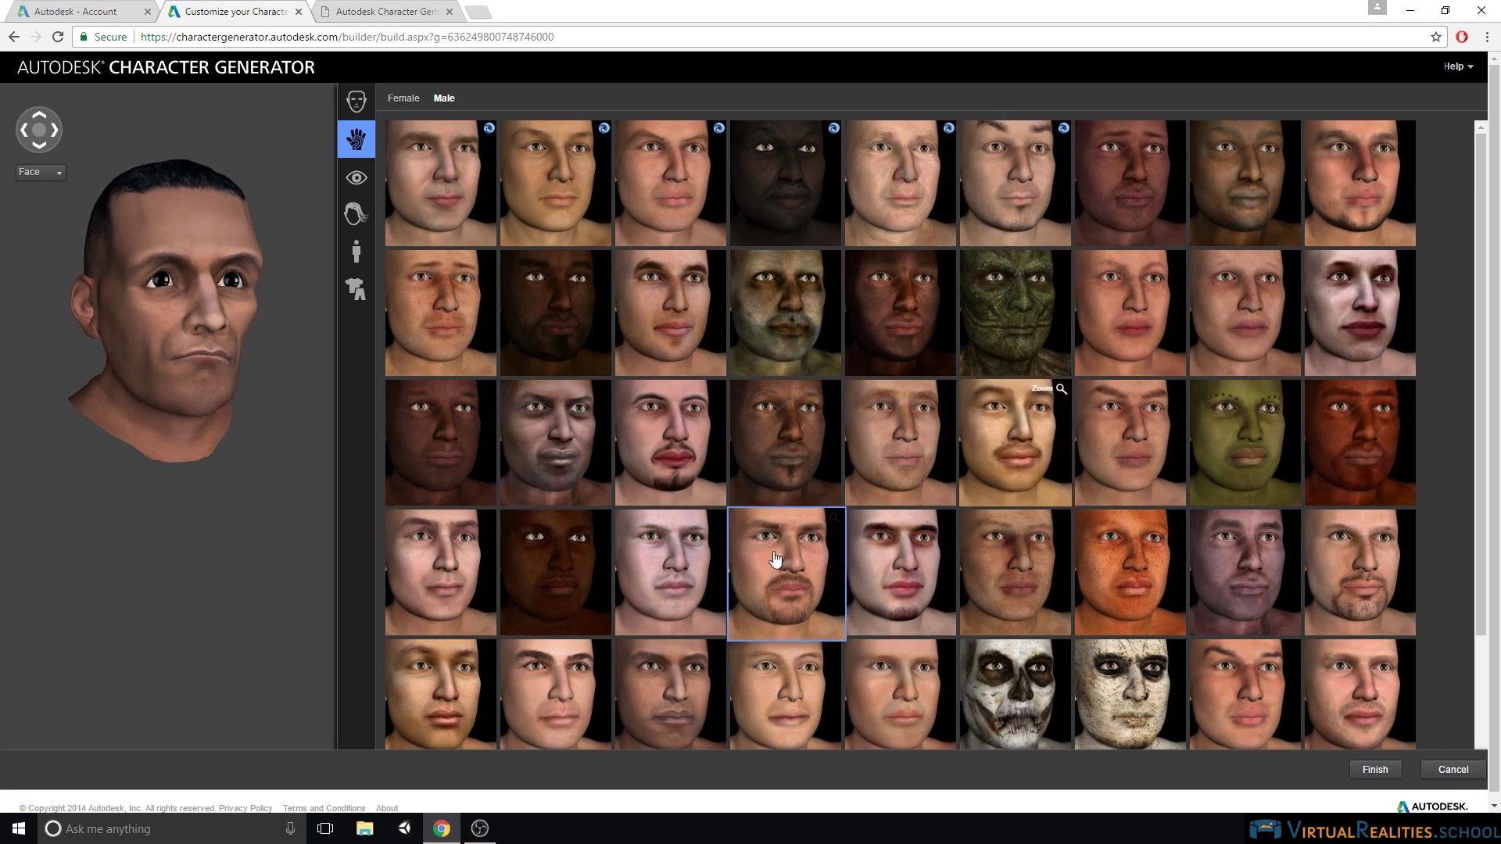
mouse_move(595, 152)
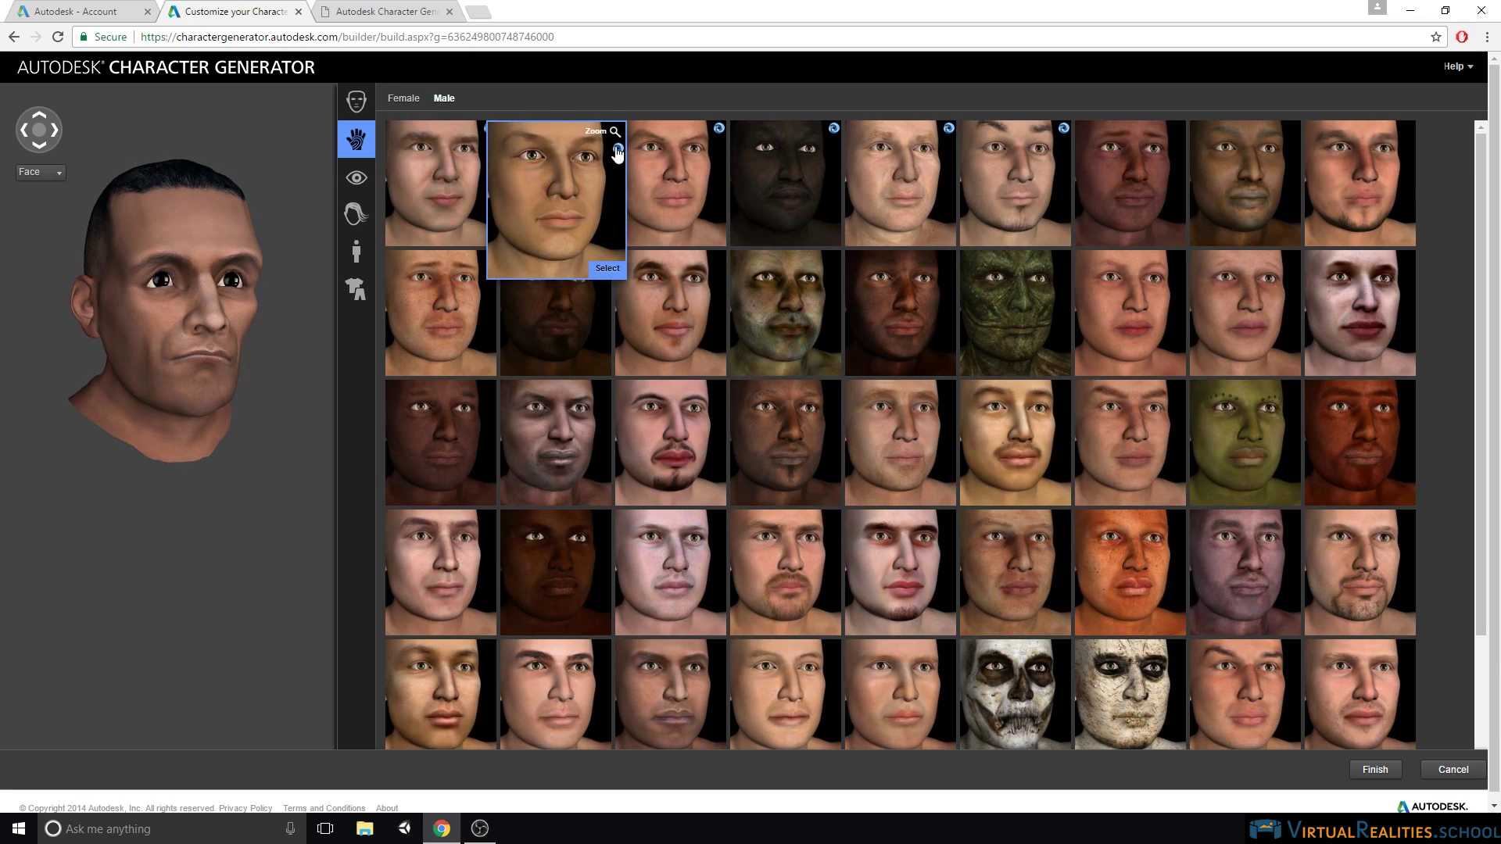
left_click(1003, 723)
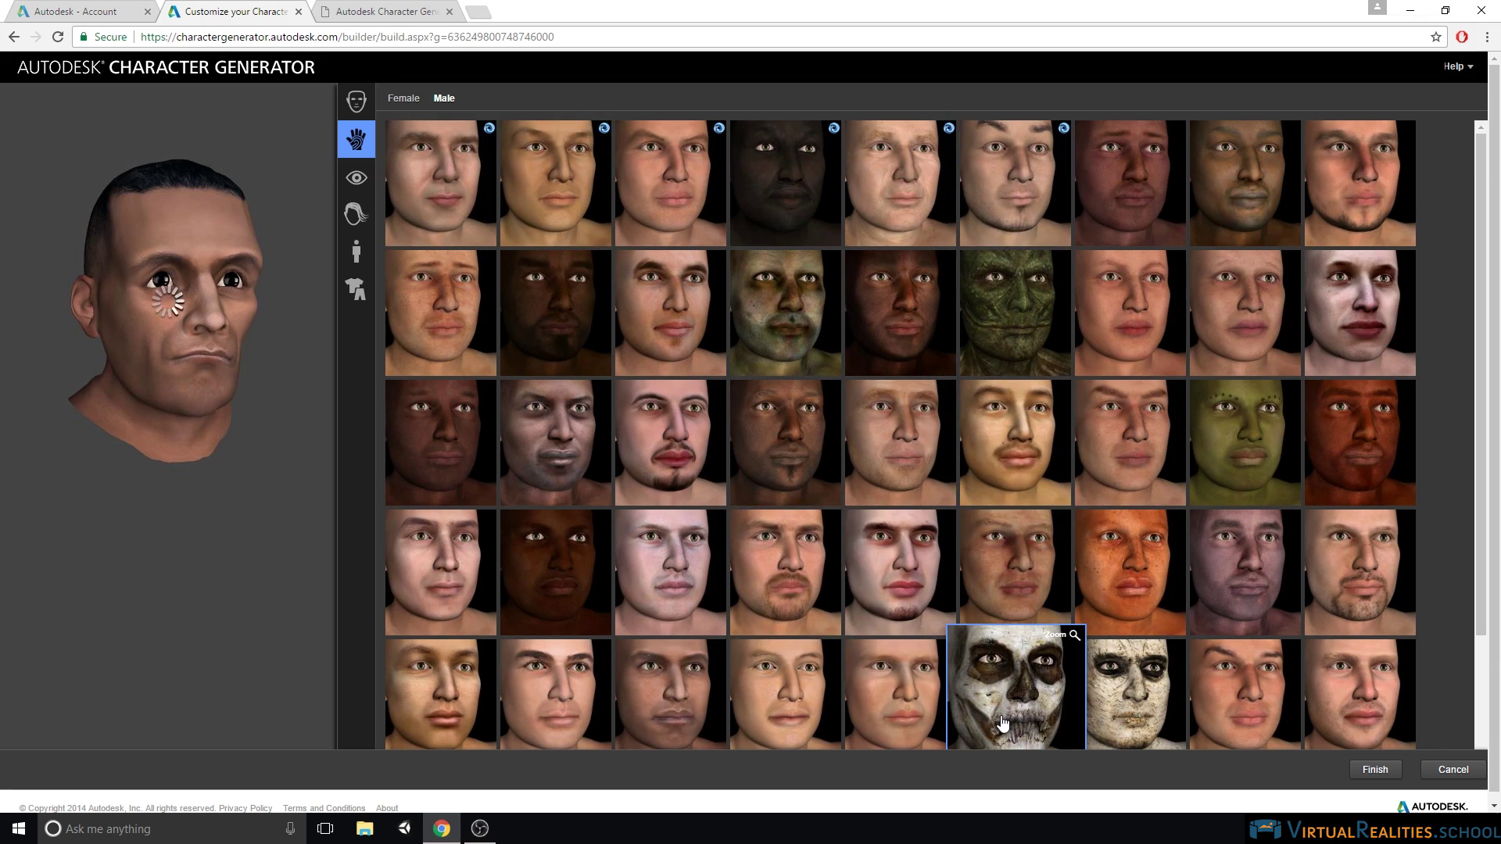
Give the character green cat eyes
left_click(360, 182)
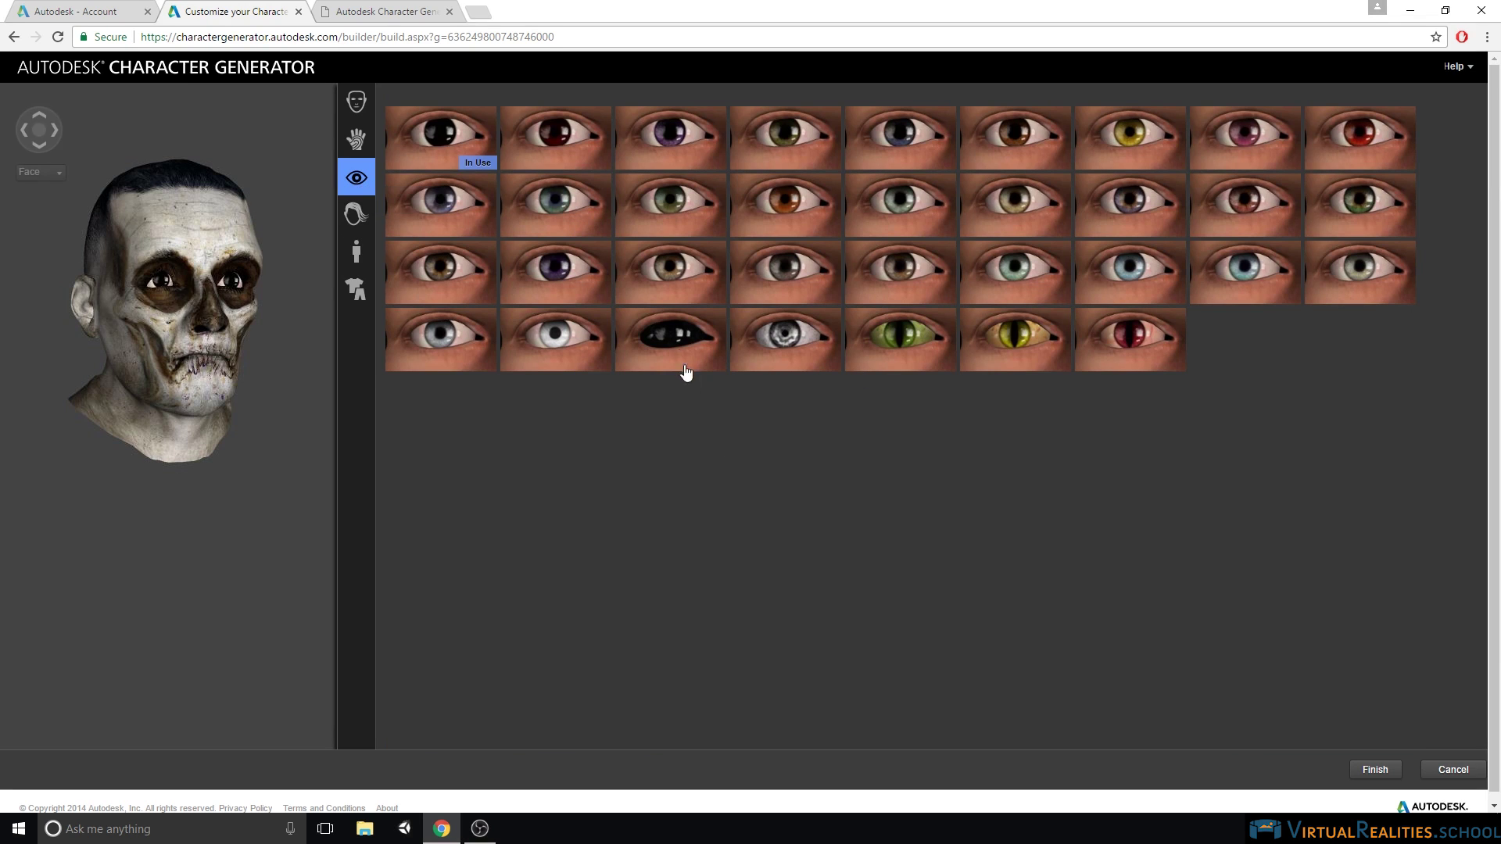
mouse_move(675, 343)
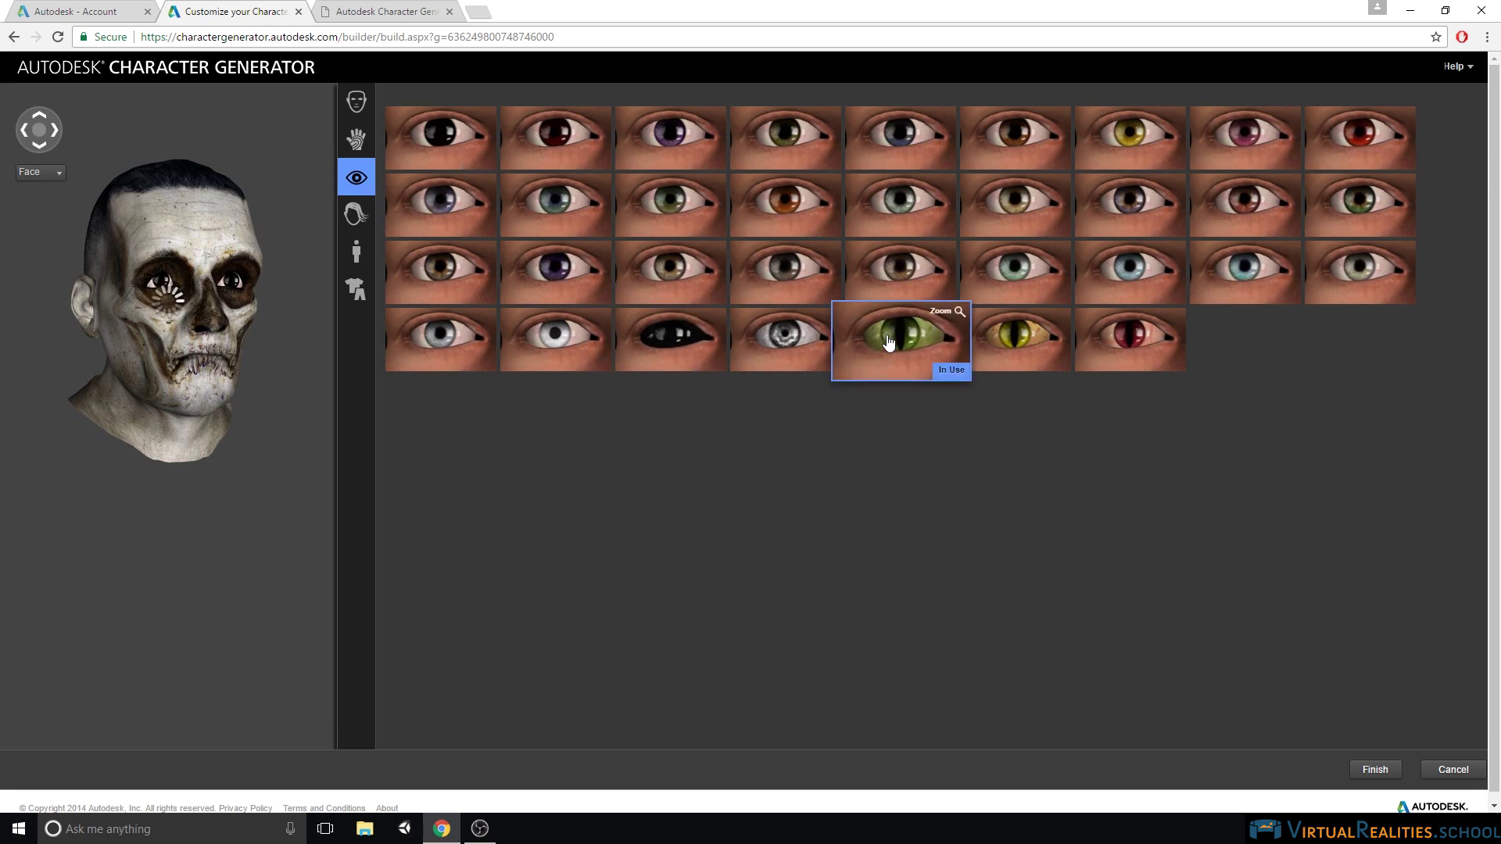
left_click(952, 370)
left_click(354, 217)
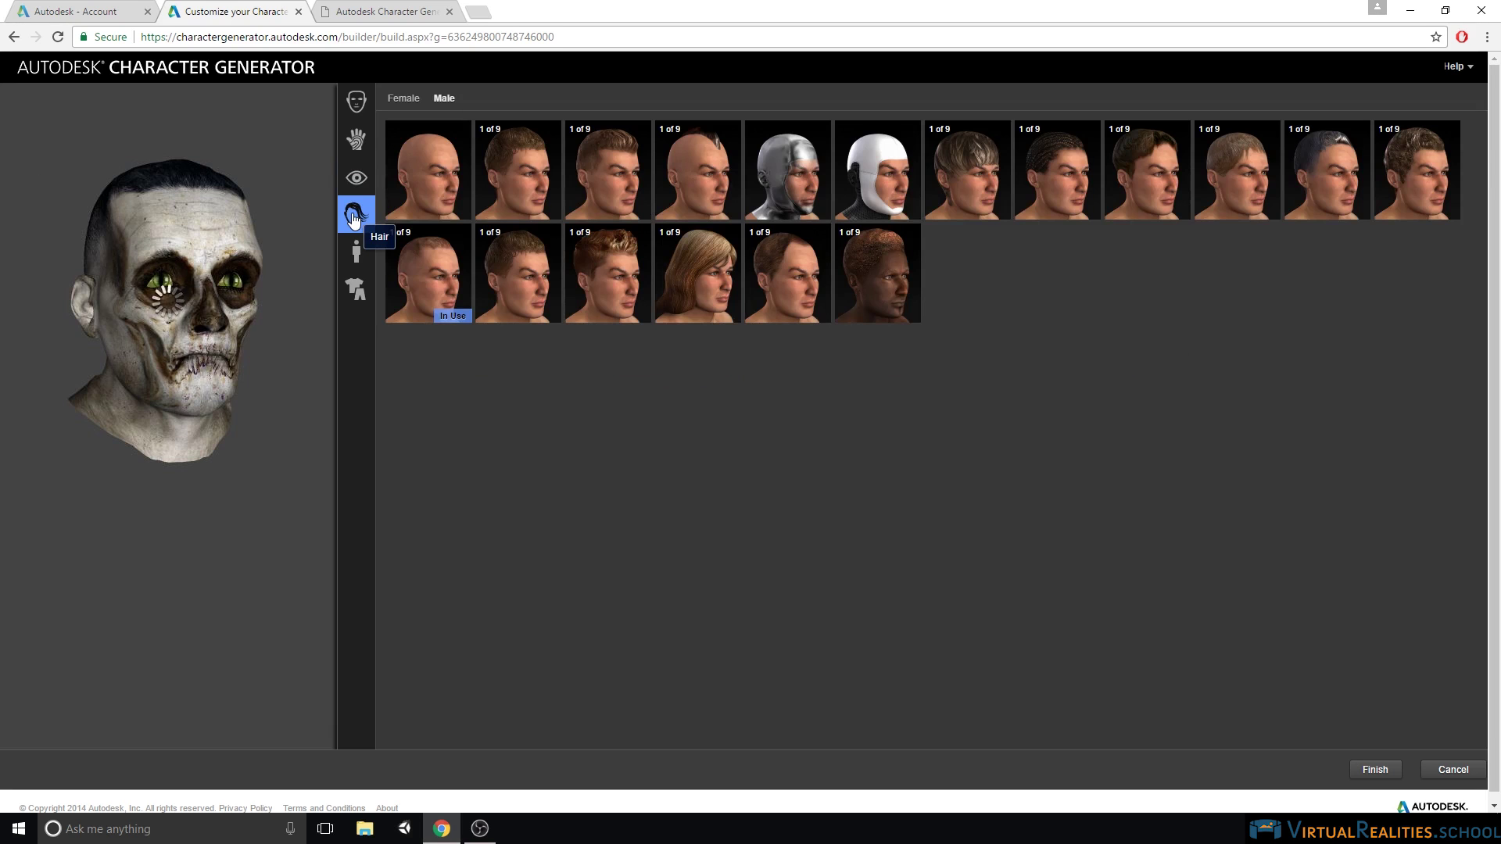
Change the current receding hairstyle to its grey hair colour variation
mouse_move(785, 287)
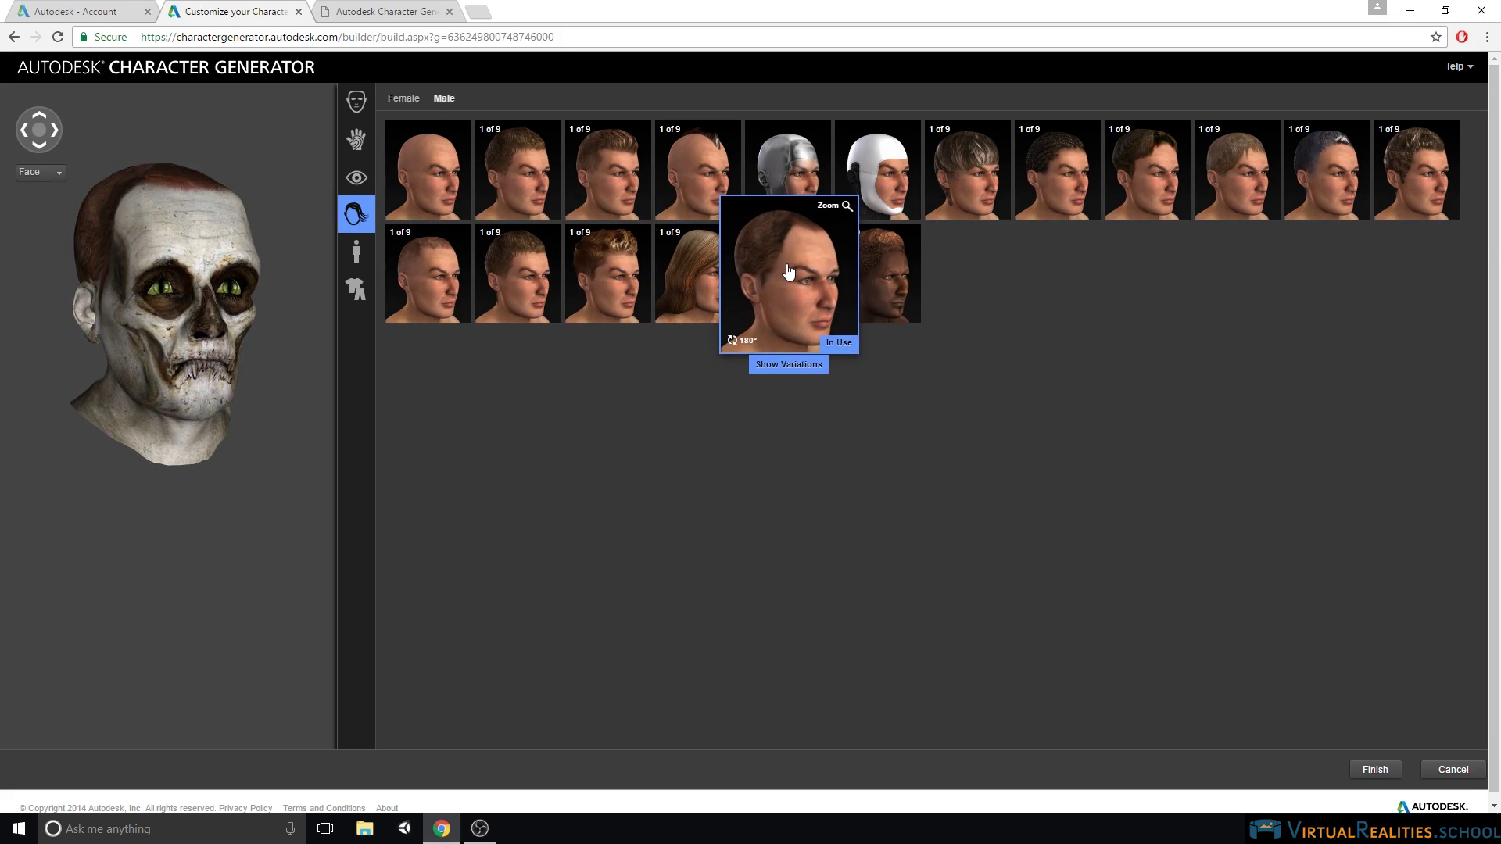
left_click(788, 365)
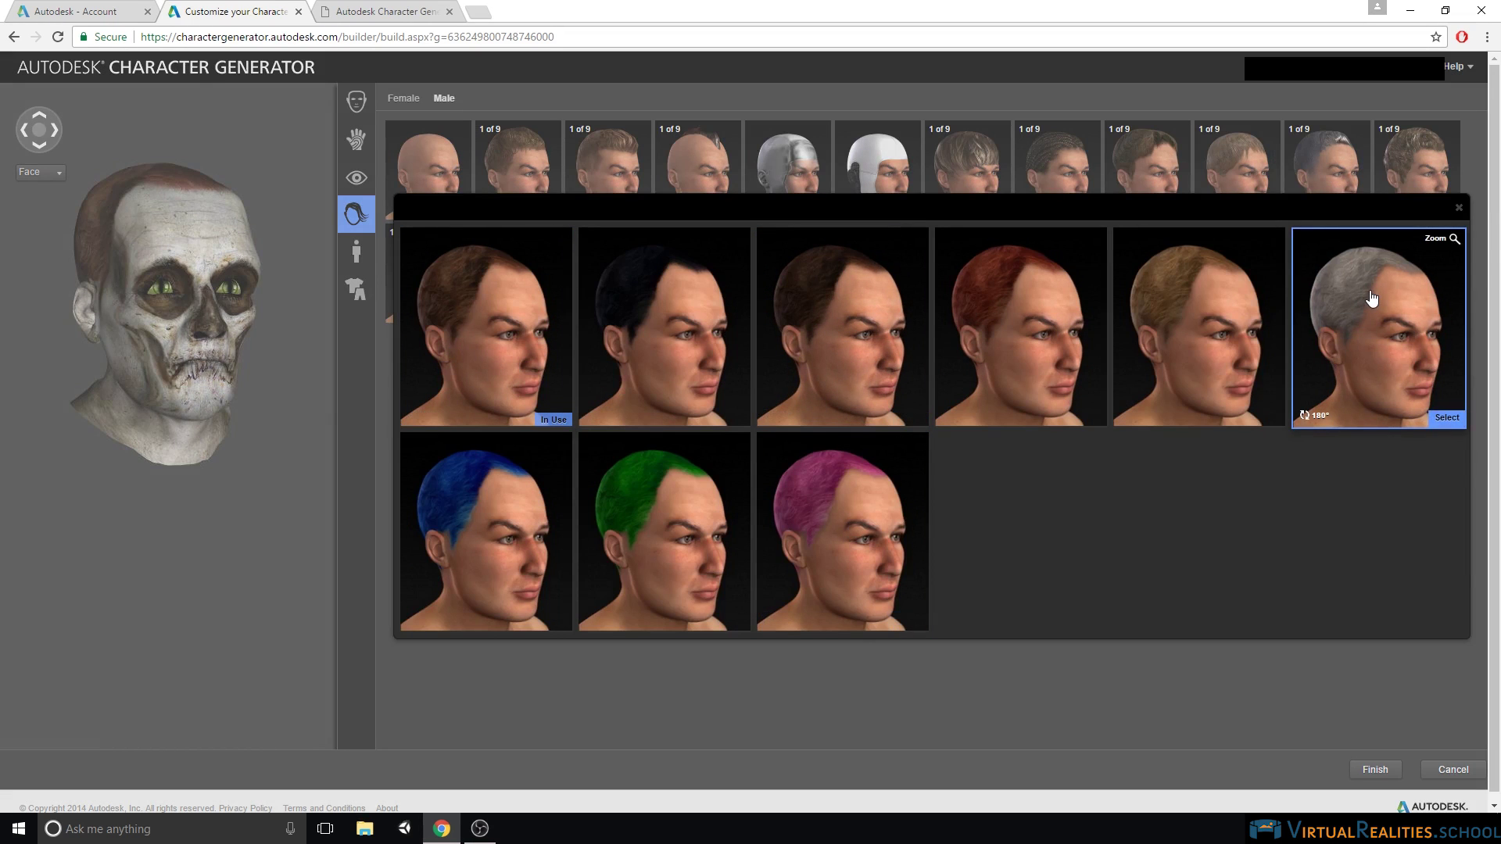
left_click(1385, 319)
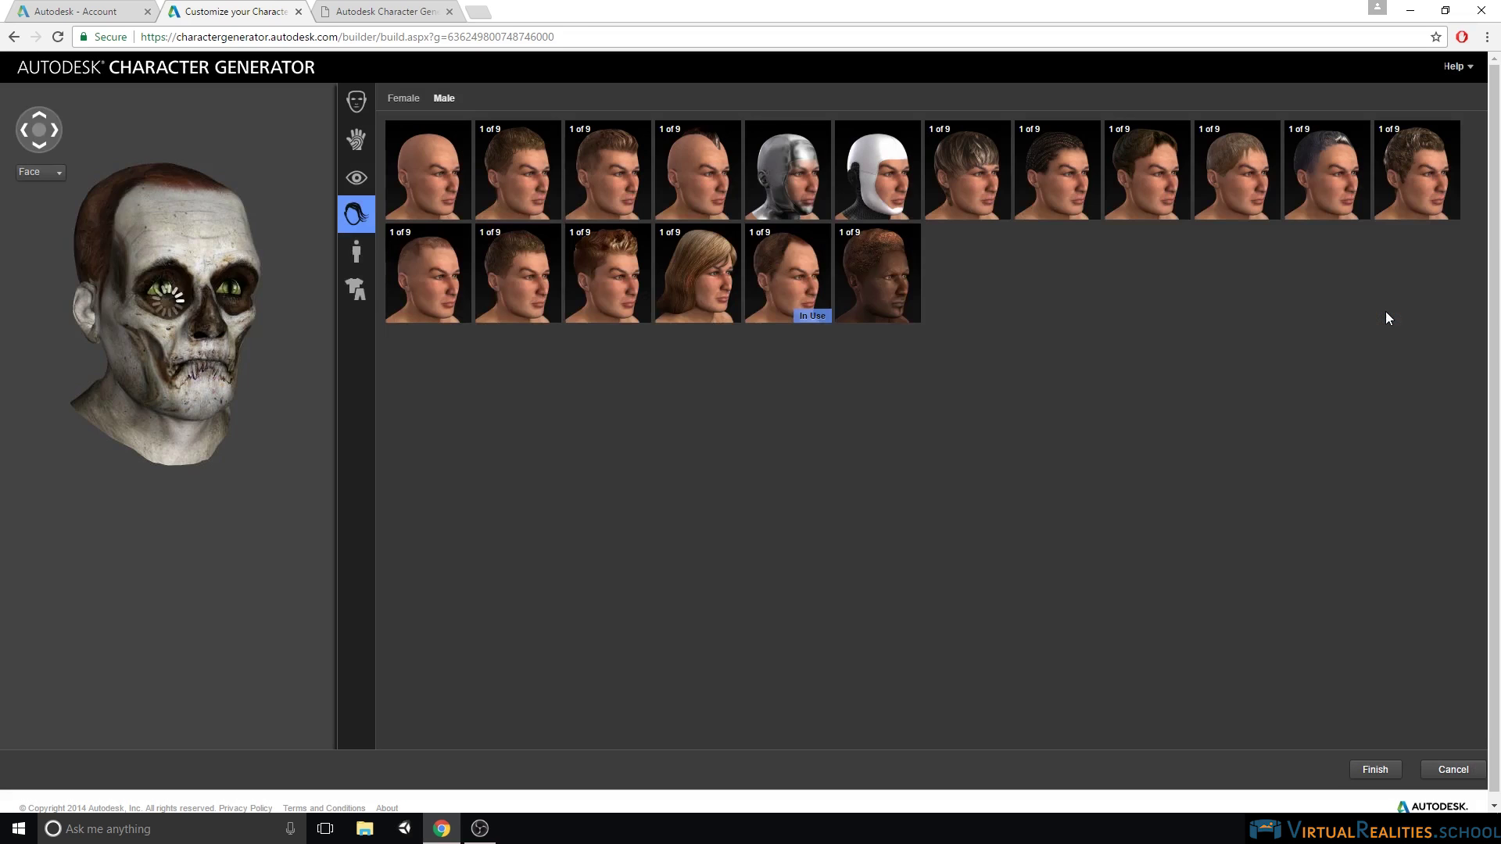
mouse_move(789, 290)
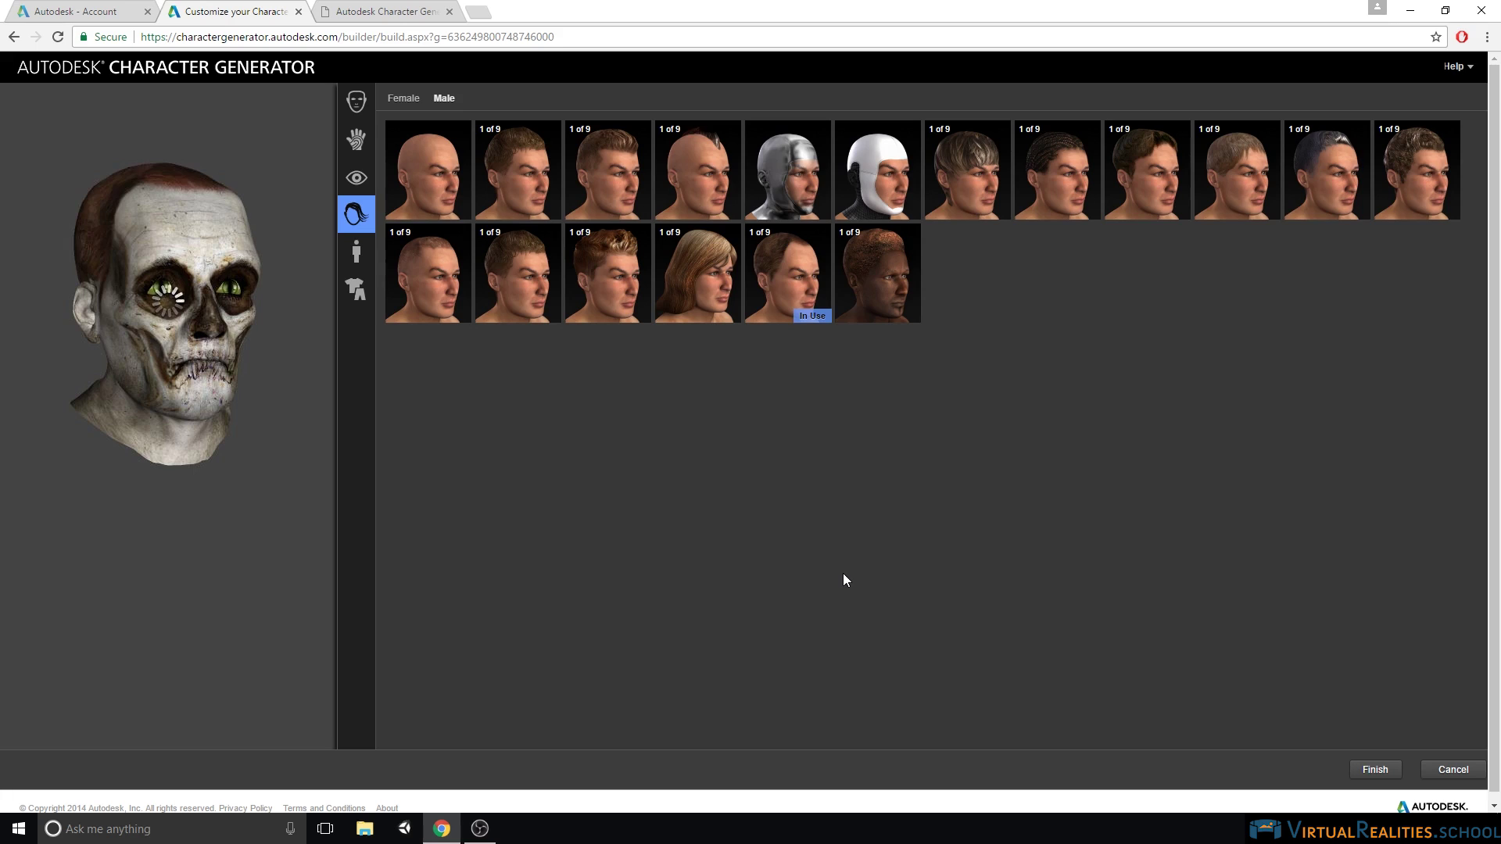
left_click(357, 252)
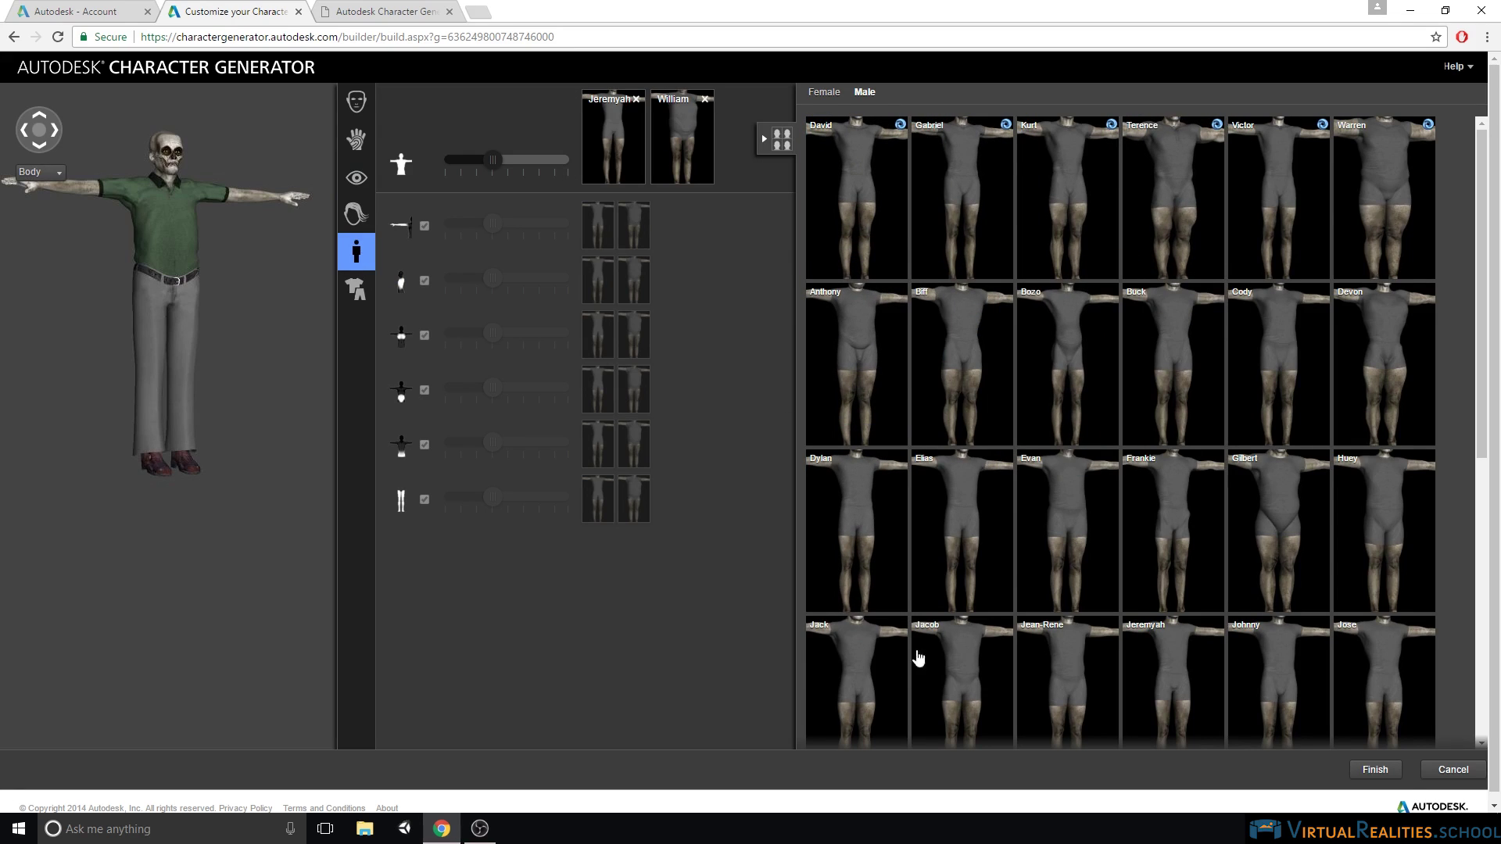
Add the Gilbert body preset to the blend and adjust the overall mix between the two bodies
scroll(1105, 462, "down", 1)
scroll(1104, 463, "up", 1)
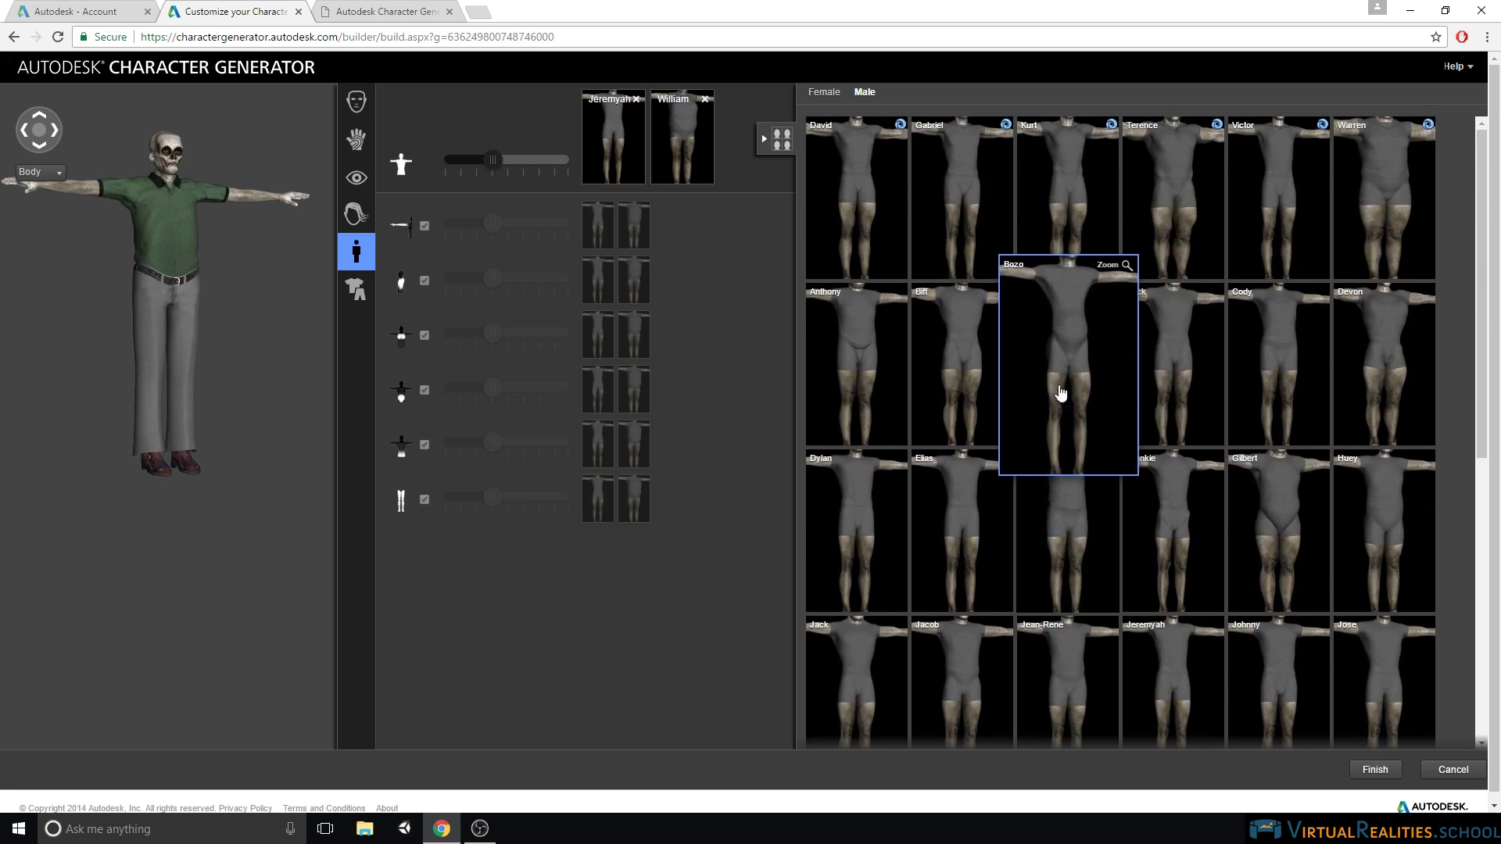
scroll(1140, 406, "down", 1)
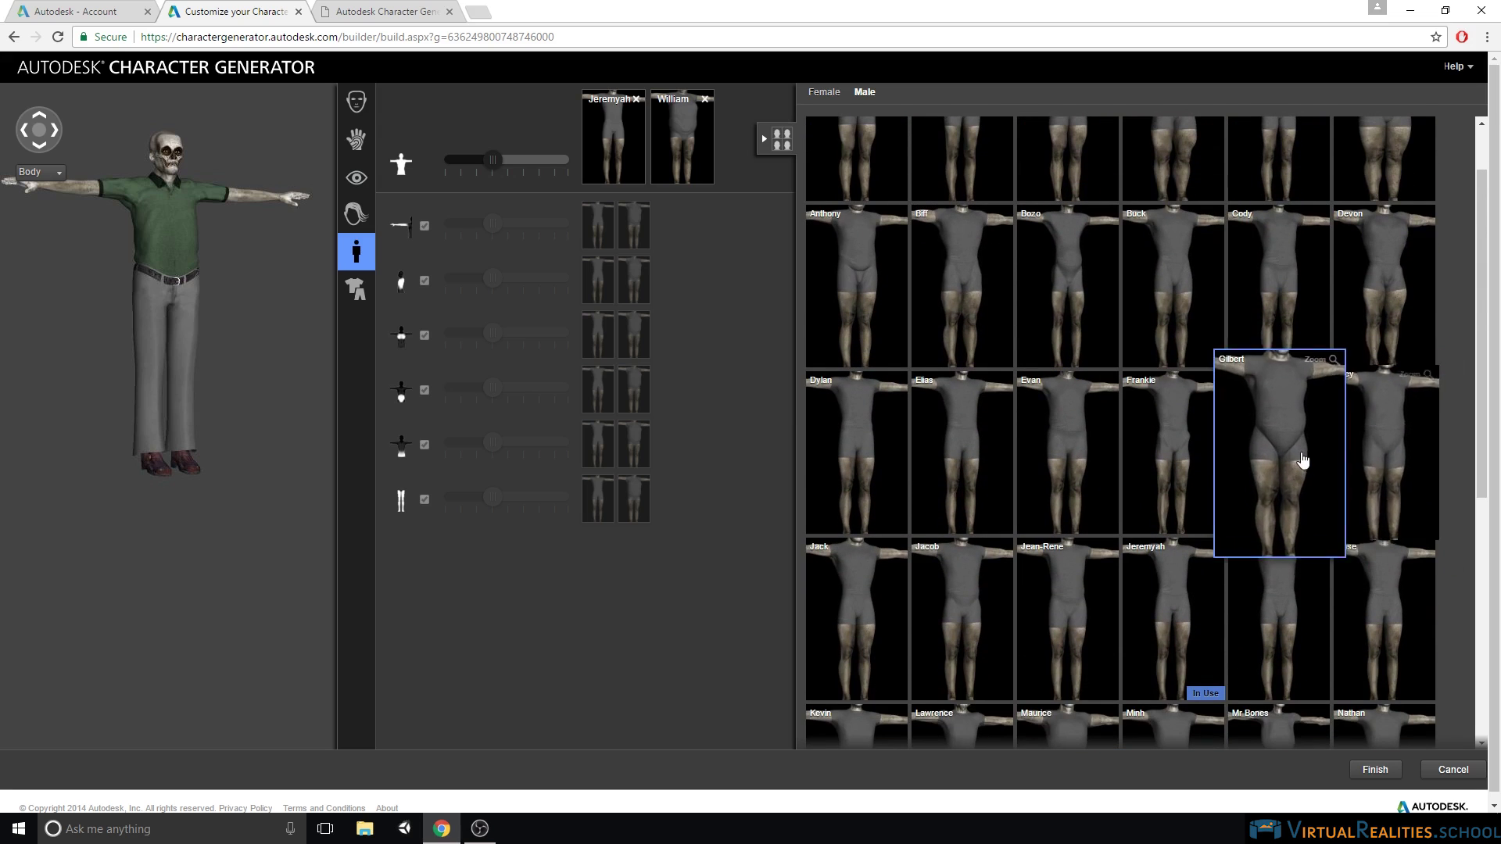
left_click_drag(1285, 458, 599, 124)
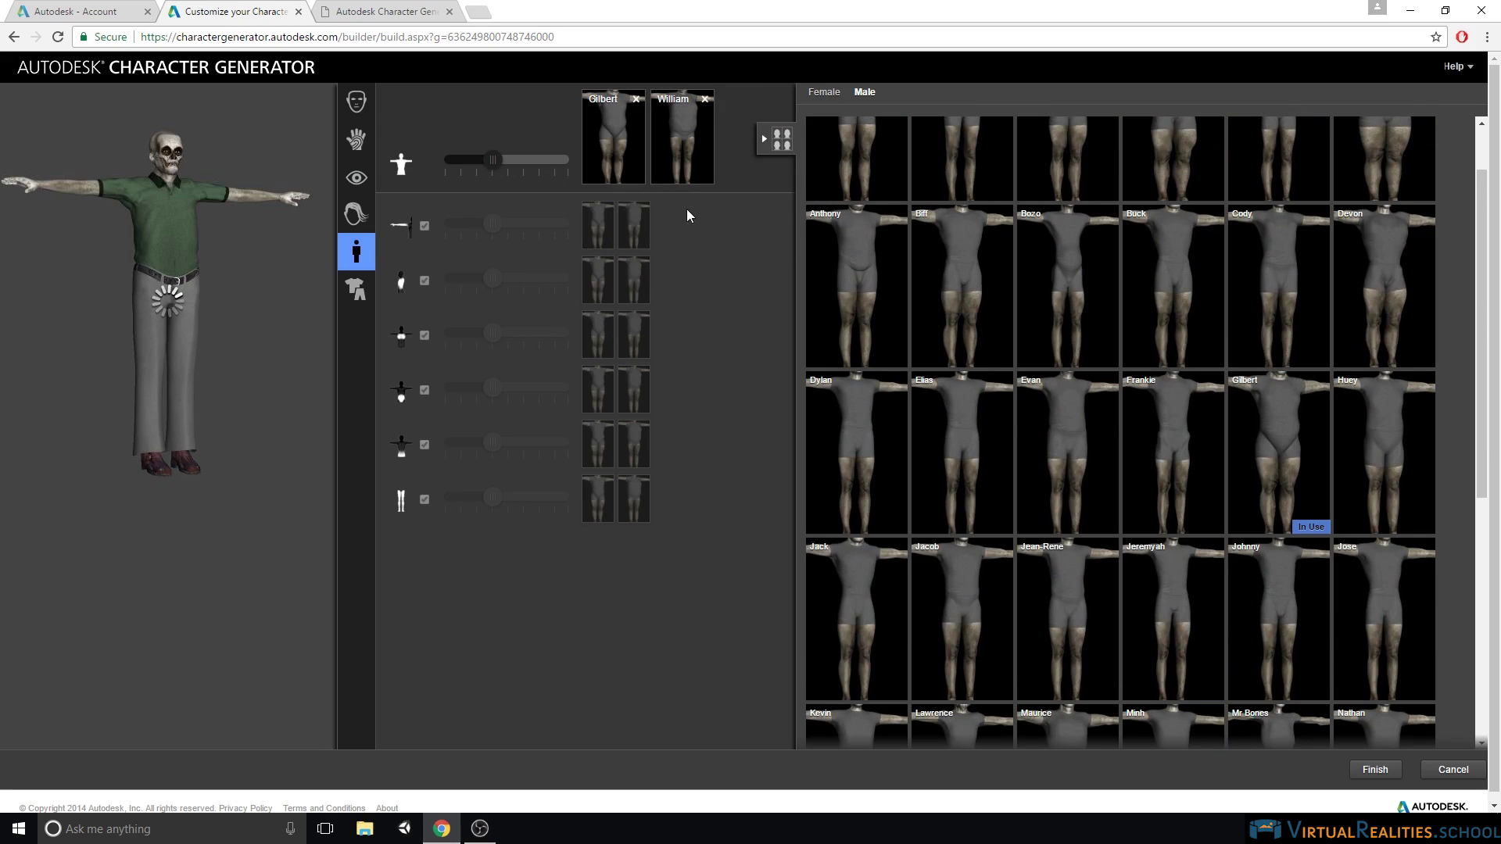
left_click_drag(483, 160, 509, 166)
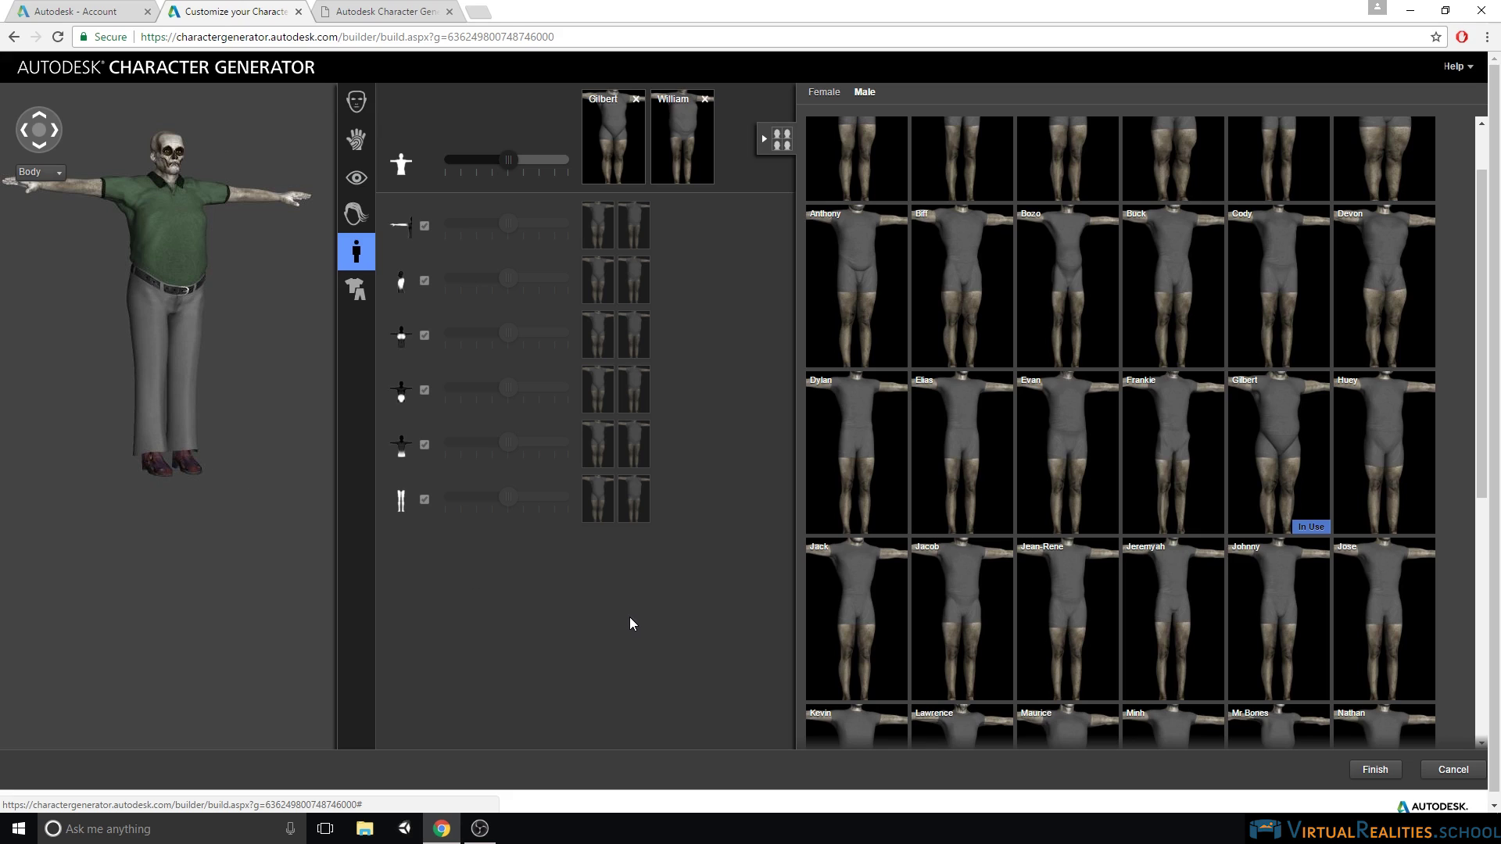
left_click(355, 291)
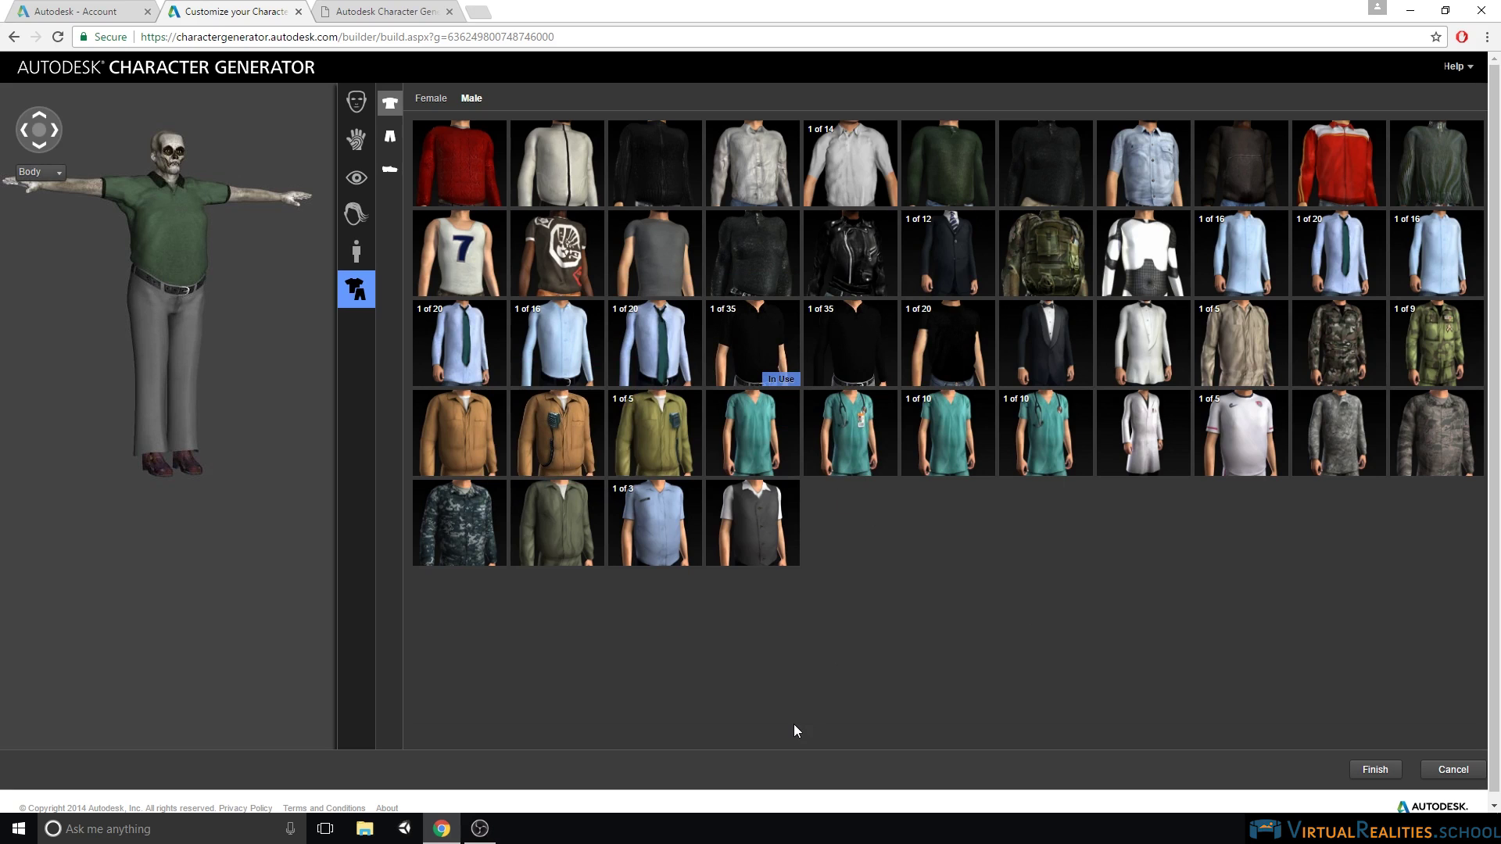
Dress the character in the black jacket variation and navy camo trousers
left_click(659, 518)
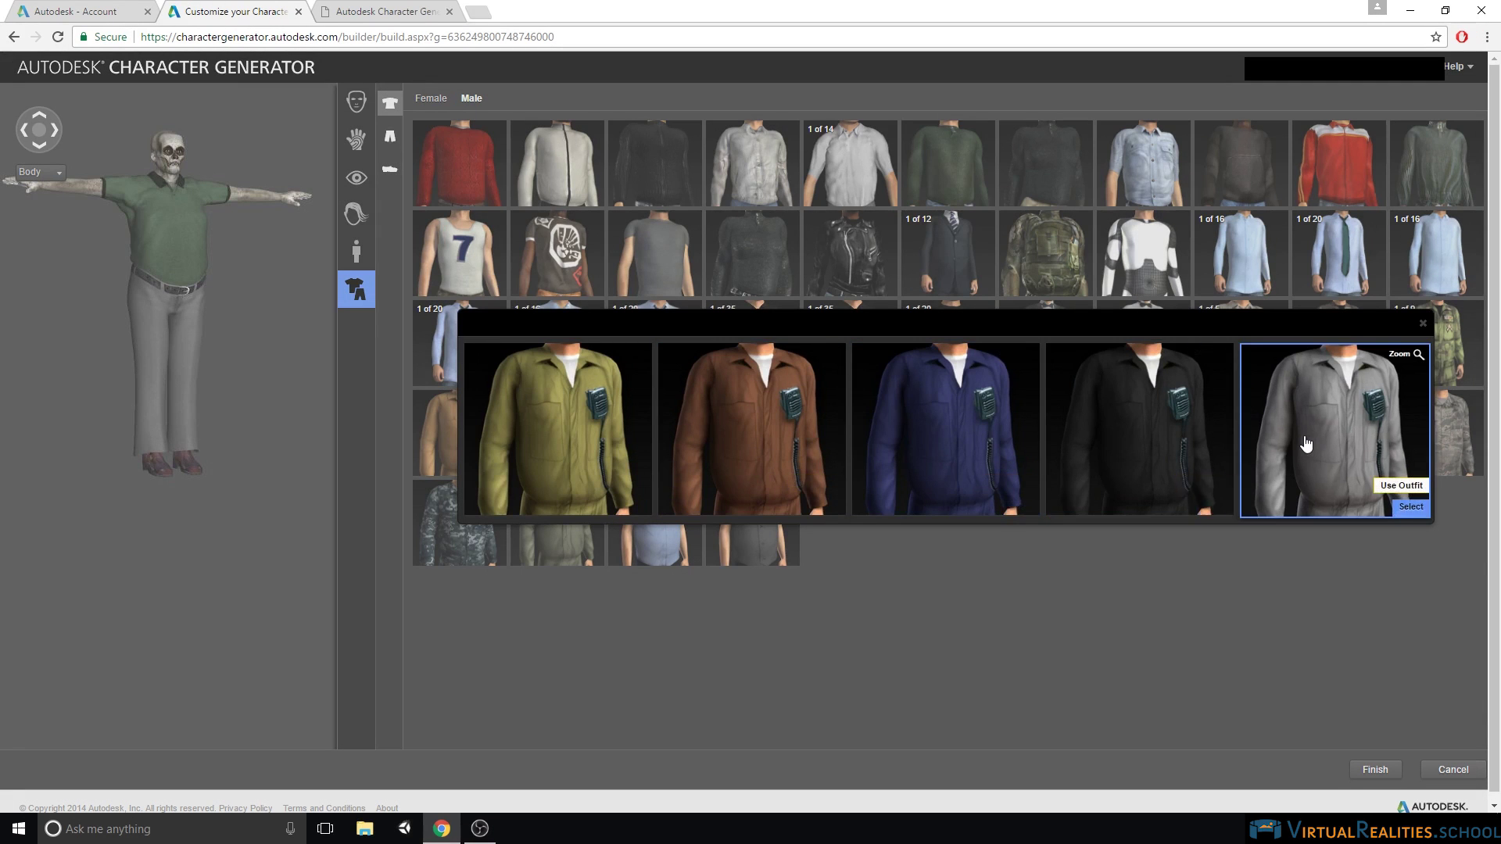
left_click(1166, 442)
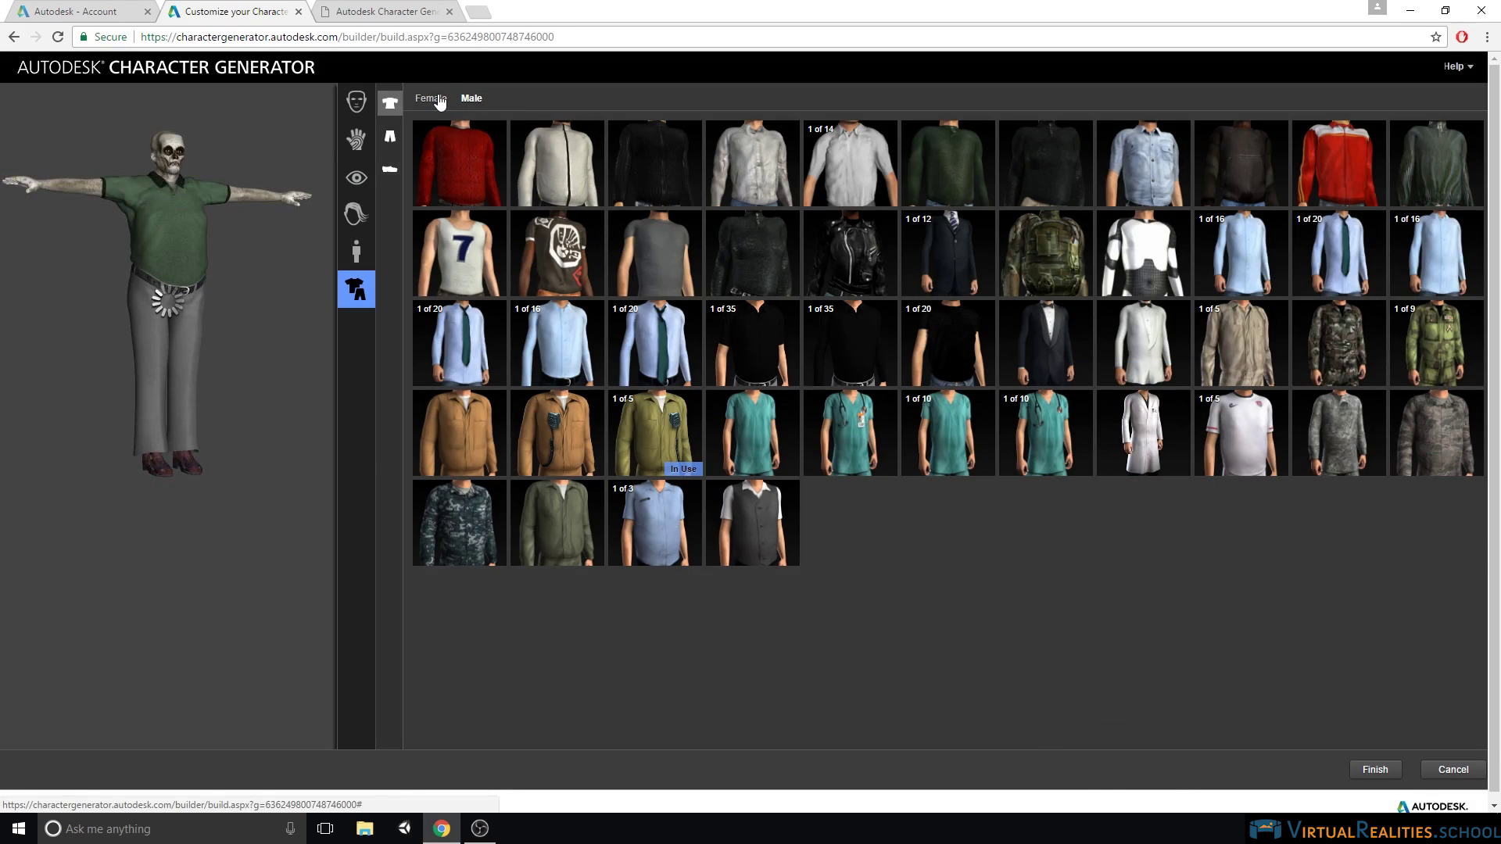
left_click(391, 140)
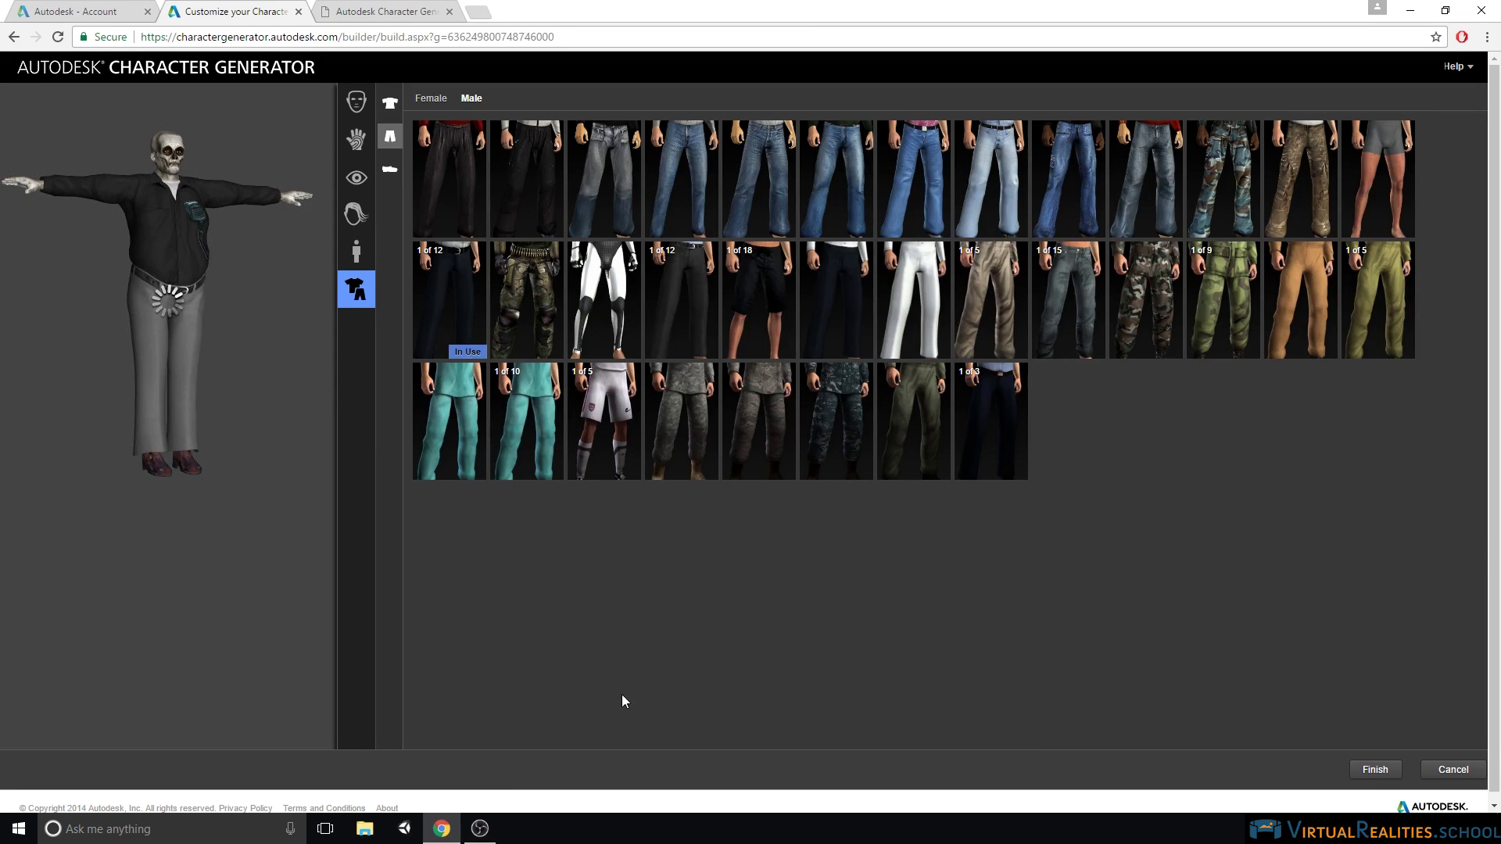
left_click(829, 426)
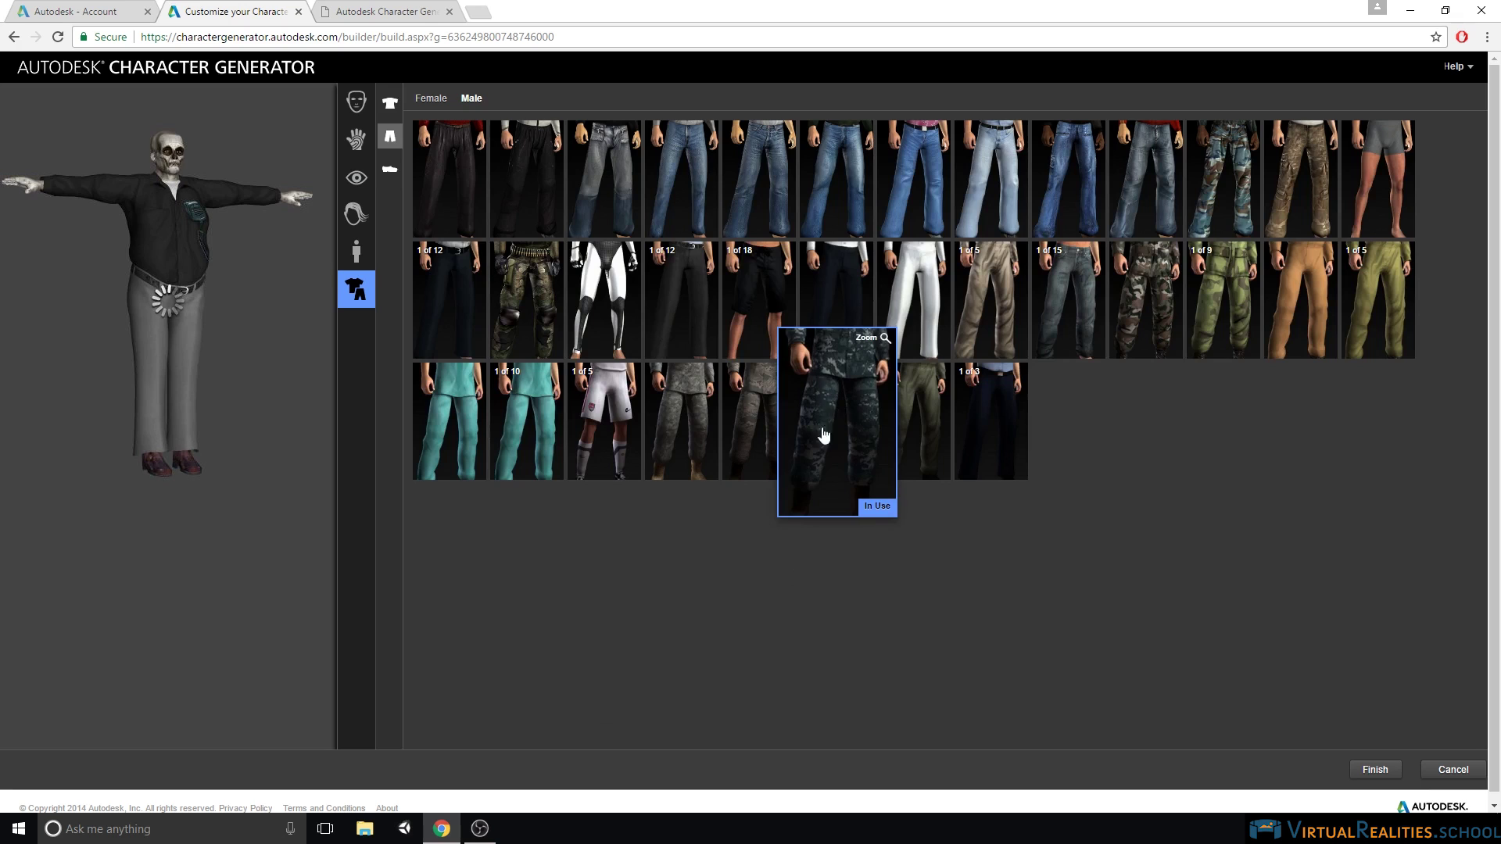
Put a camo boots variation on the character and finish editing
left_click(389, 168)
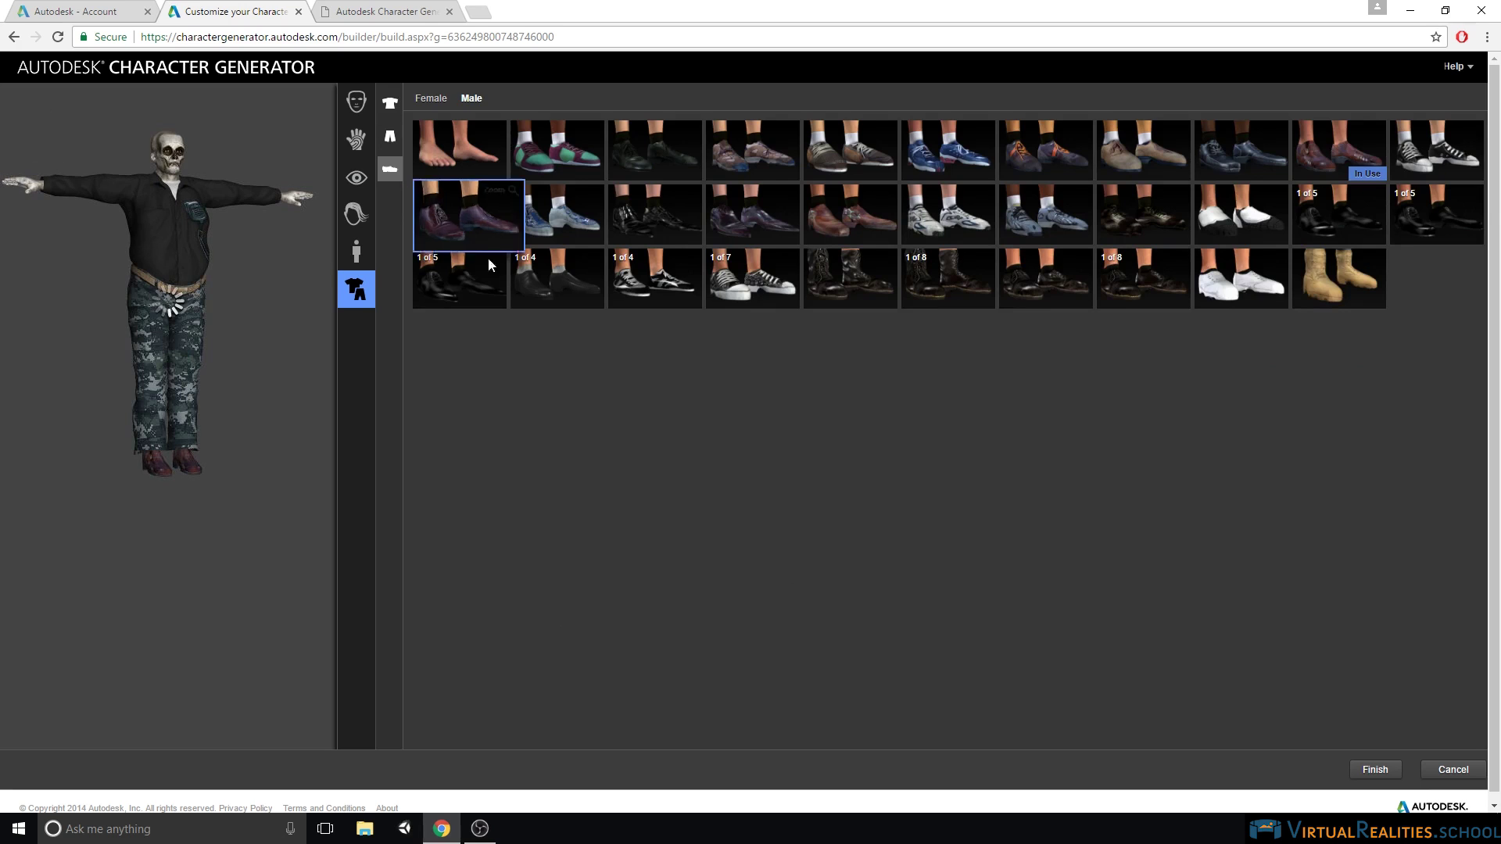
mouse_move(948, 269)
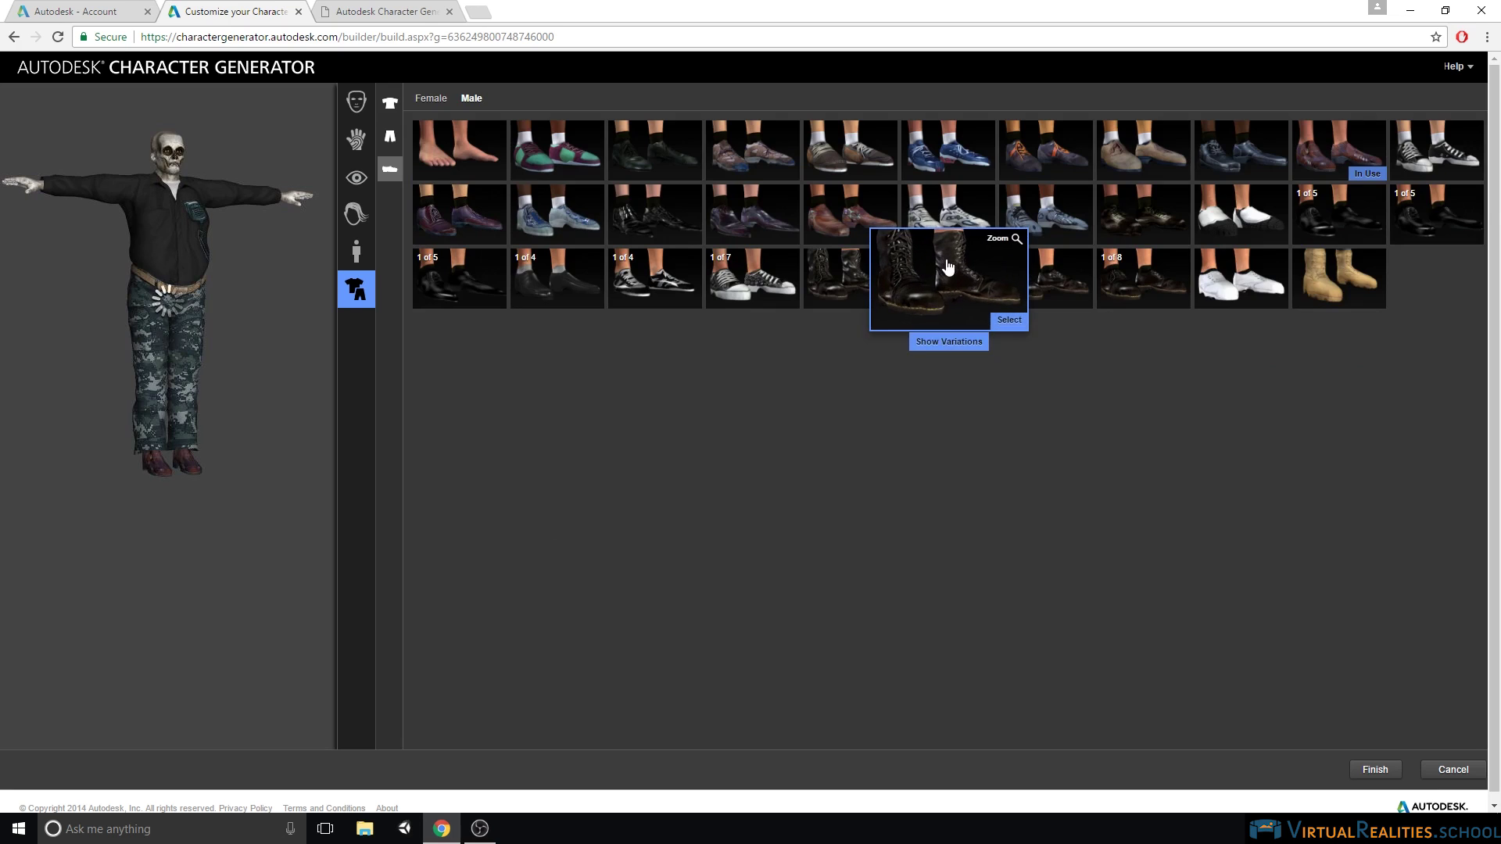
left_click(951, 344)
left_click(907, 500)
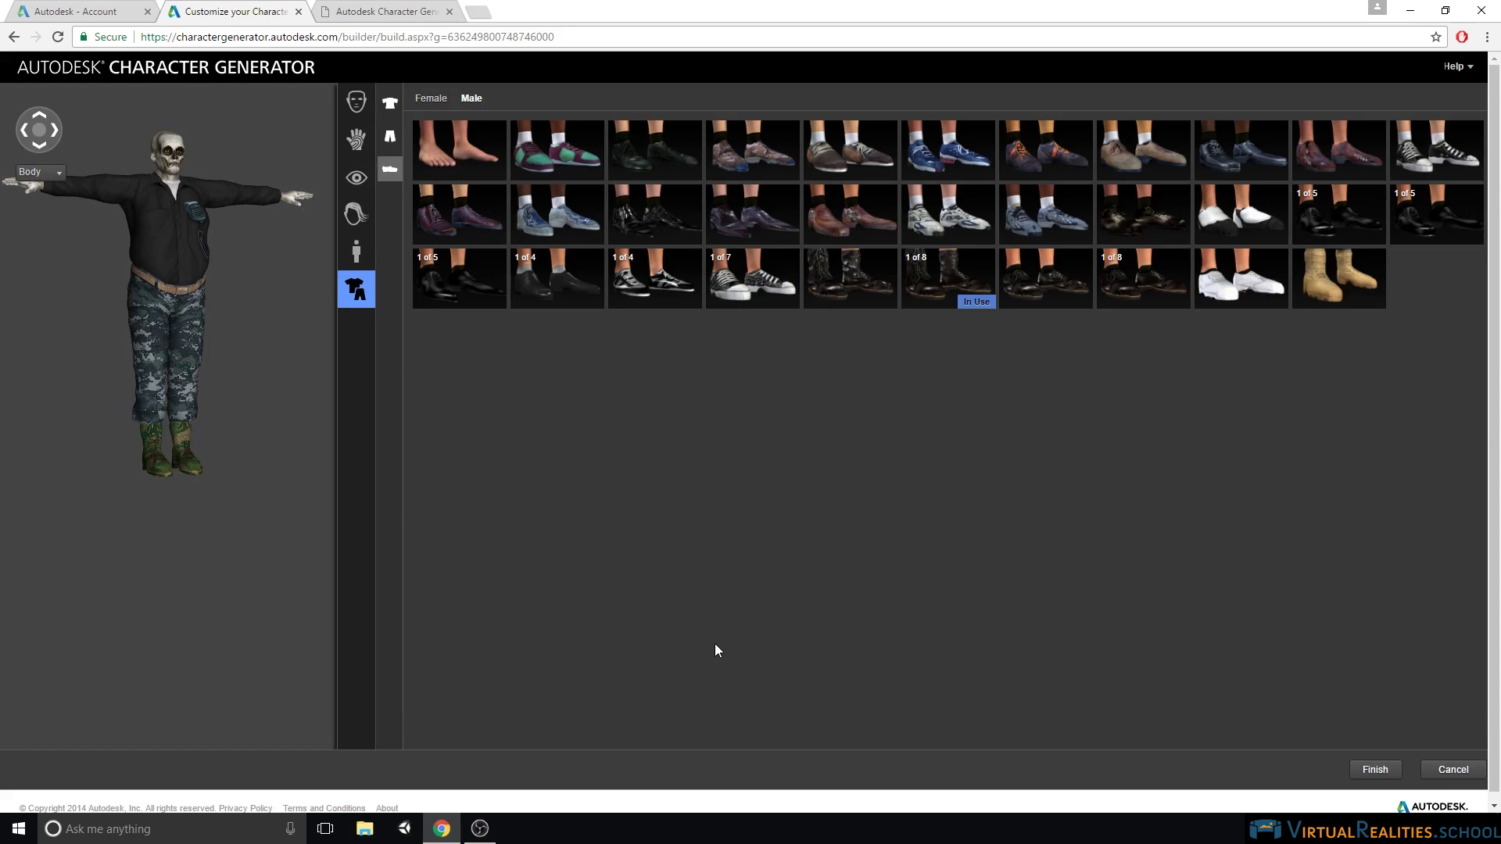
left_click(1377, 774)
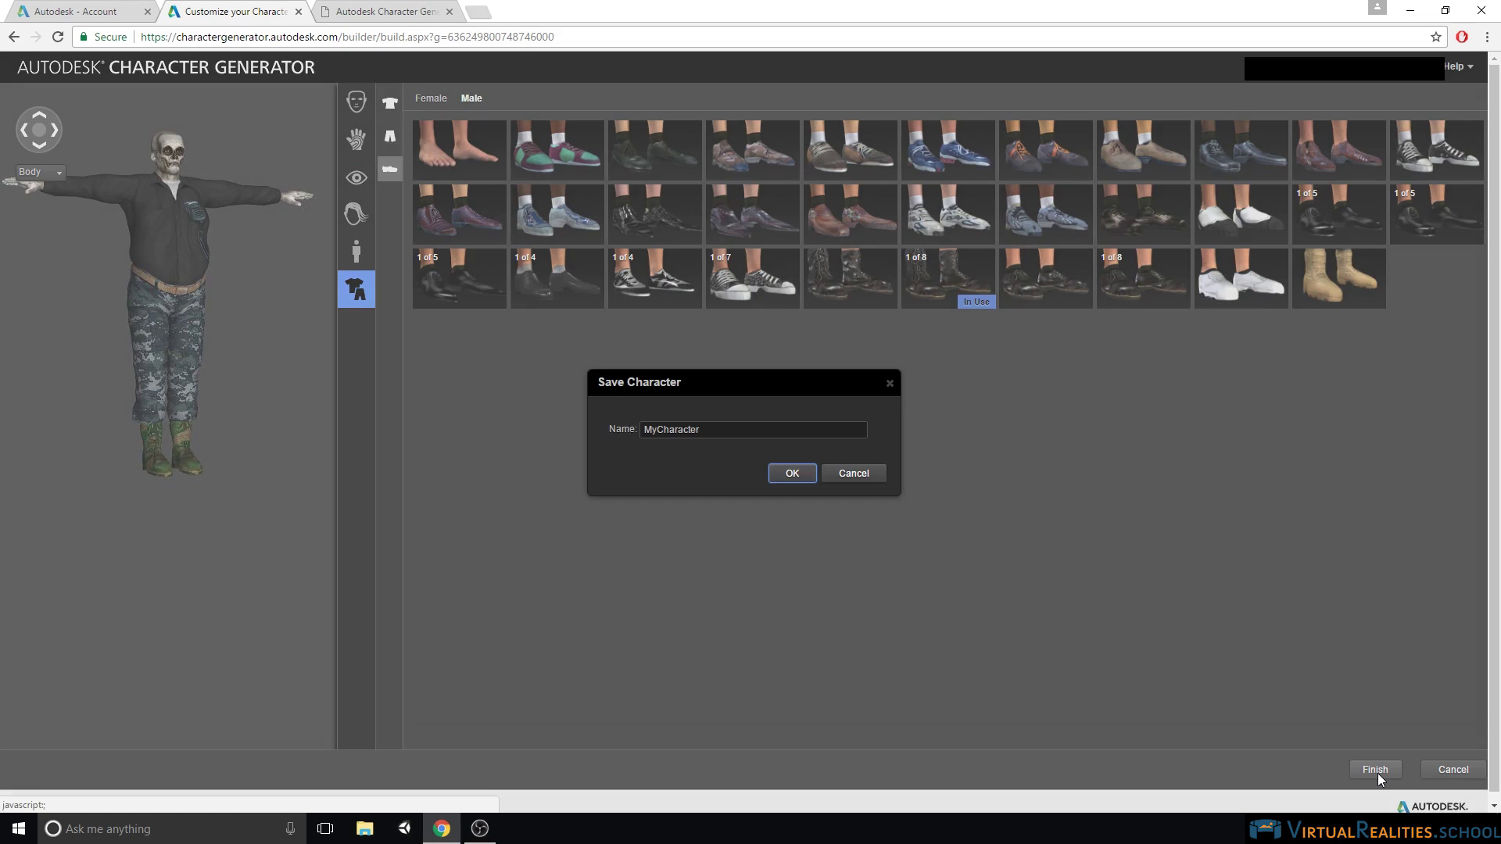
Replace the default name MyCharacter with Test1 and confirm saving
left_click_drag(707, 429, 570, 423)
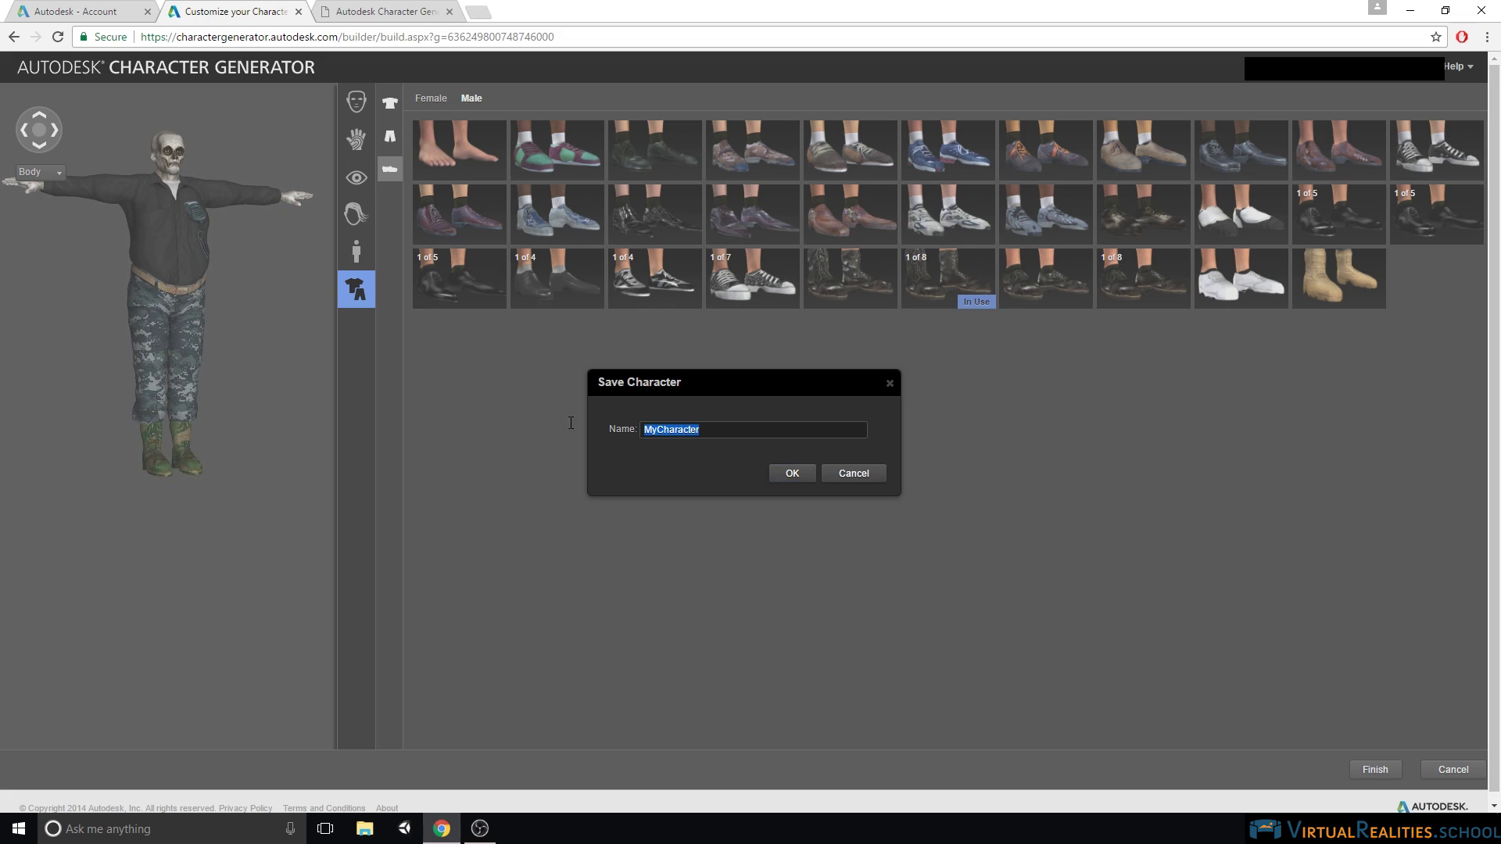
type("Test1")
left_click(792, 474)
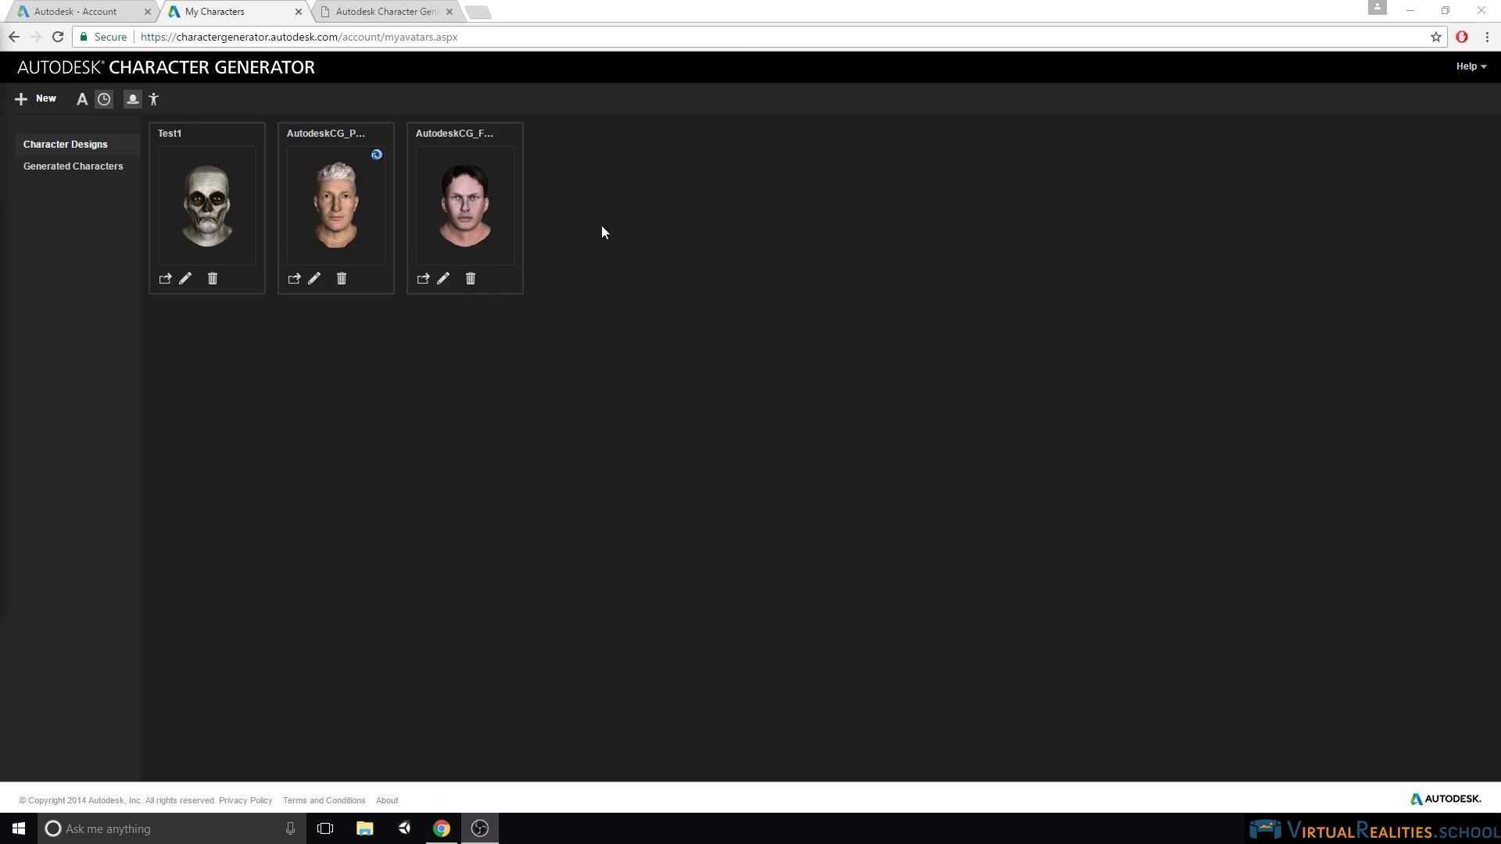
Open the Generate Character settings for AutodeskCG_Free and move the dialog up and left
left_click(422, 280)
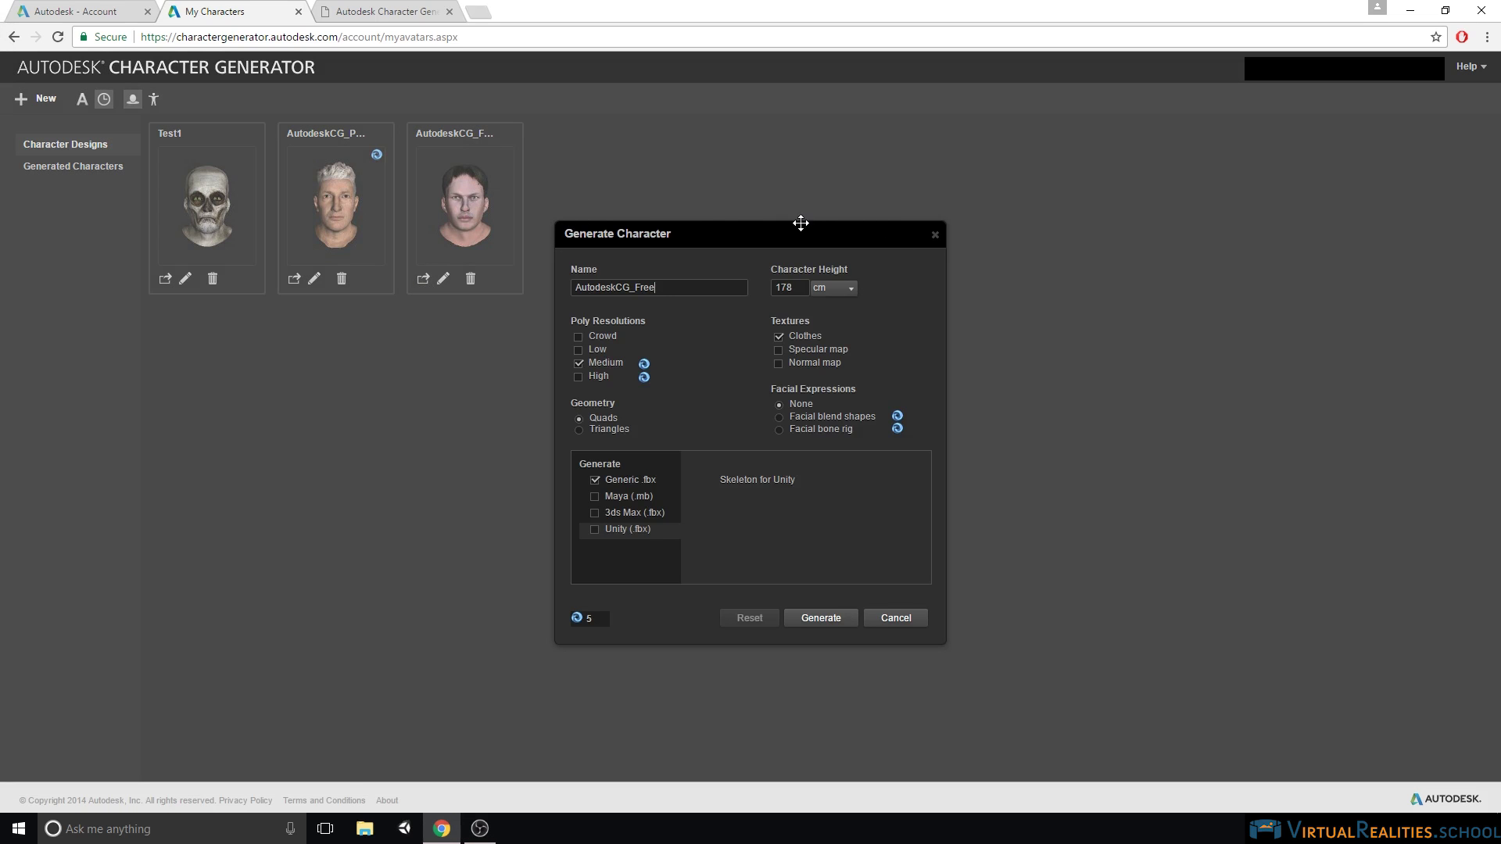
left_click_drag(804, 224, 682, 193)
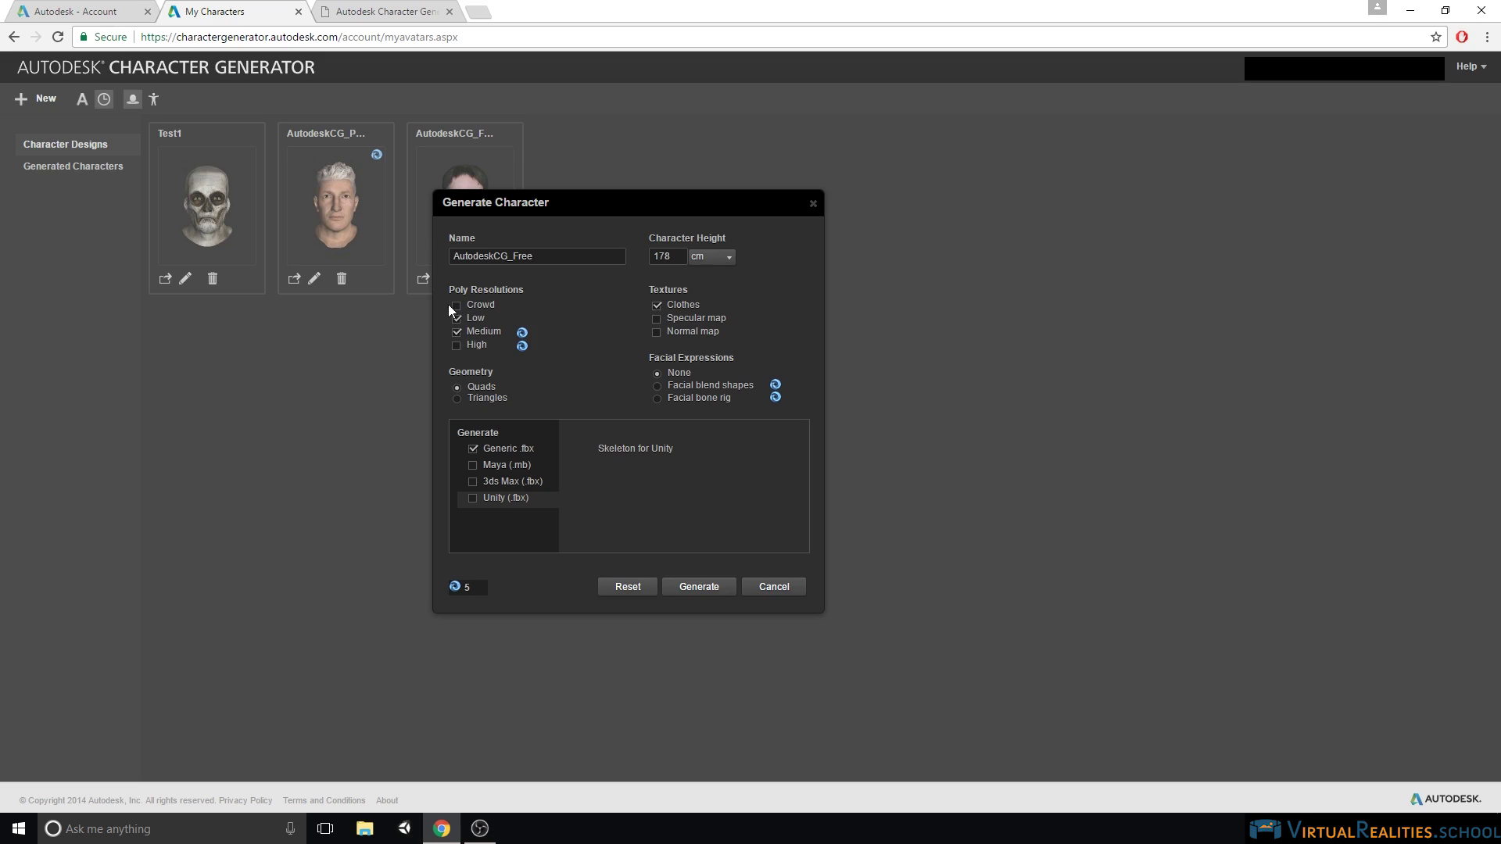
Generate AutodeskCG_Free as a Low-poly Unity FBX, without Medium resolution or Generic .fbx
left_click(456, 333)
left_click(472, 499)
left_click(471, 450)
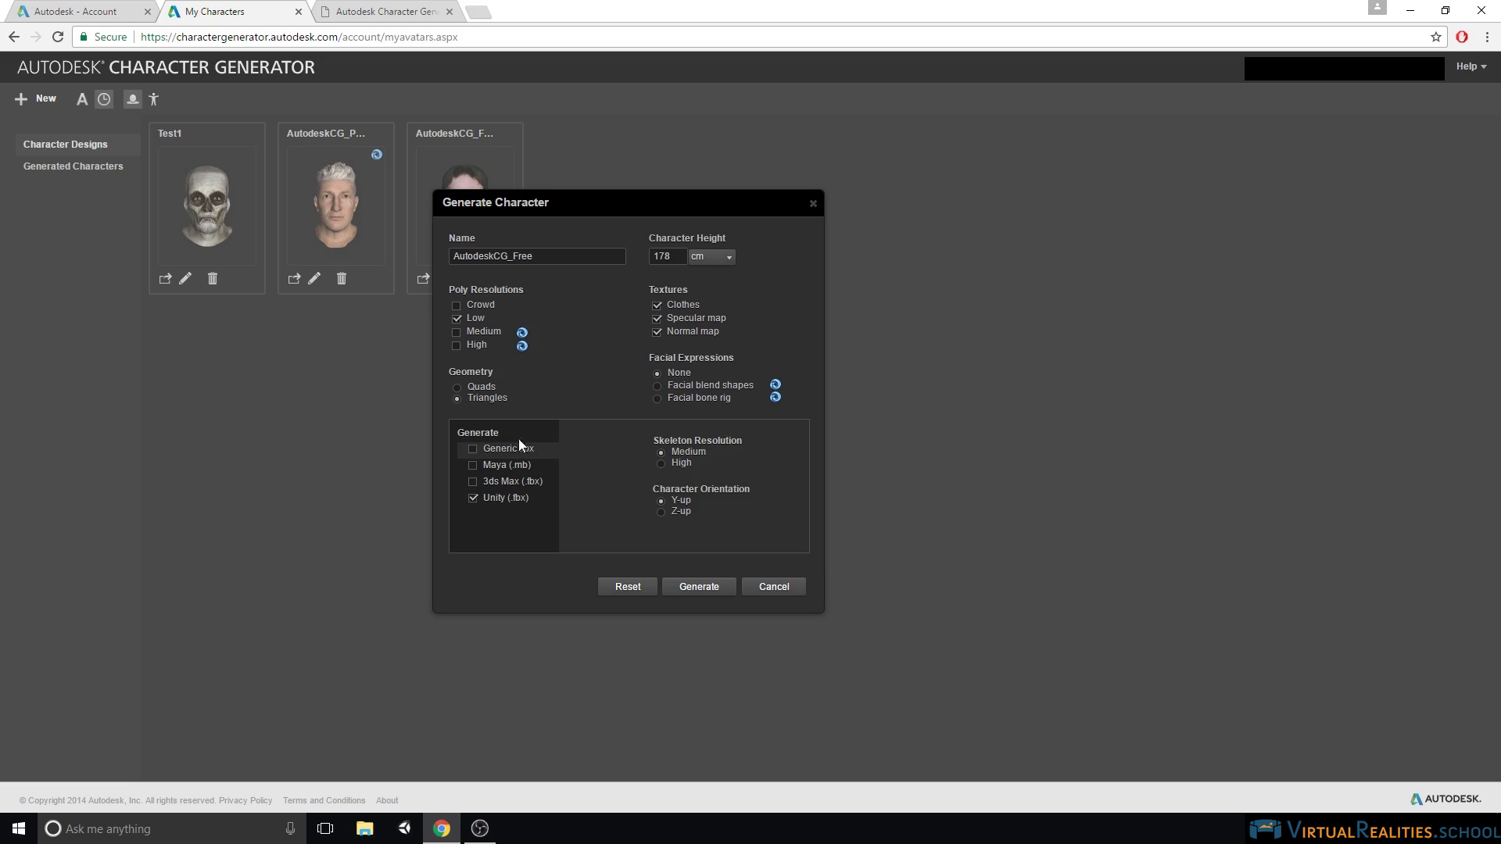
left_click(701, 590)
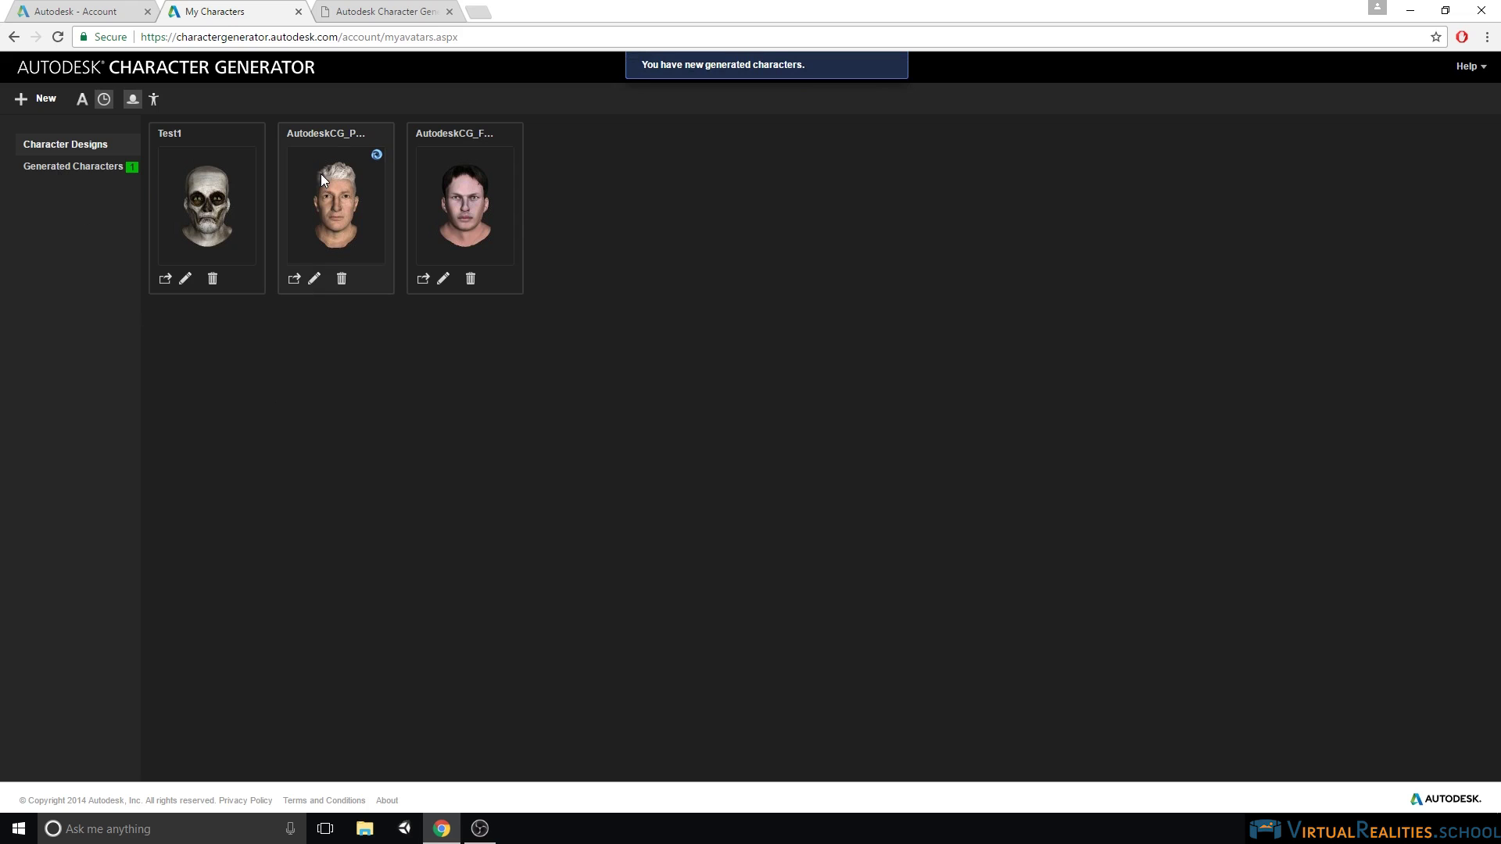
left_click(293, 280)
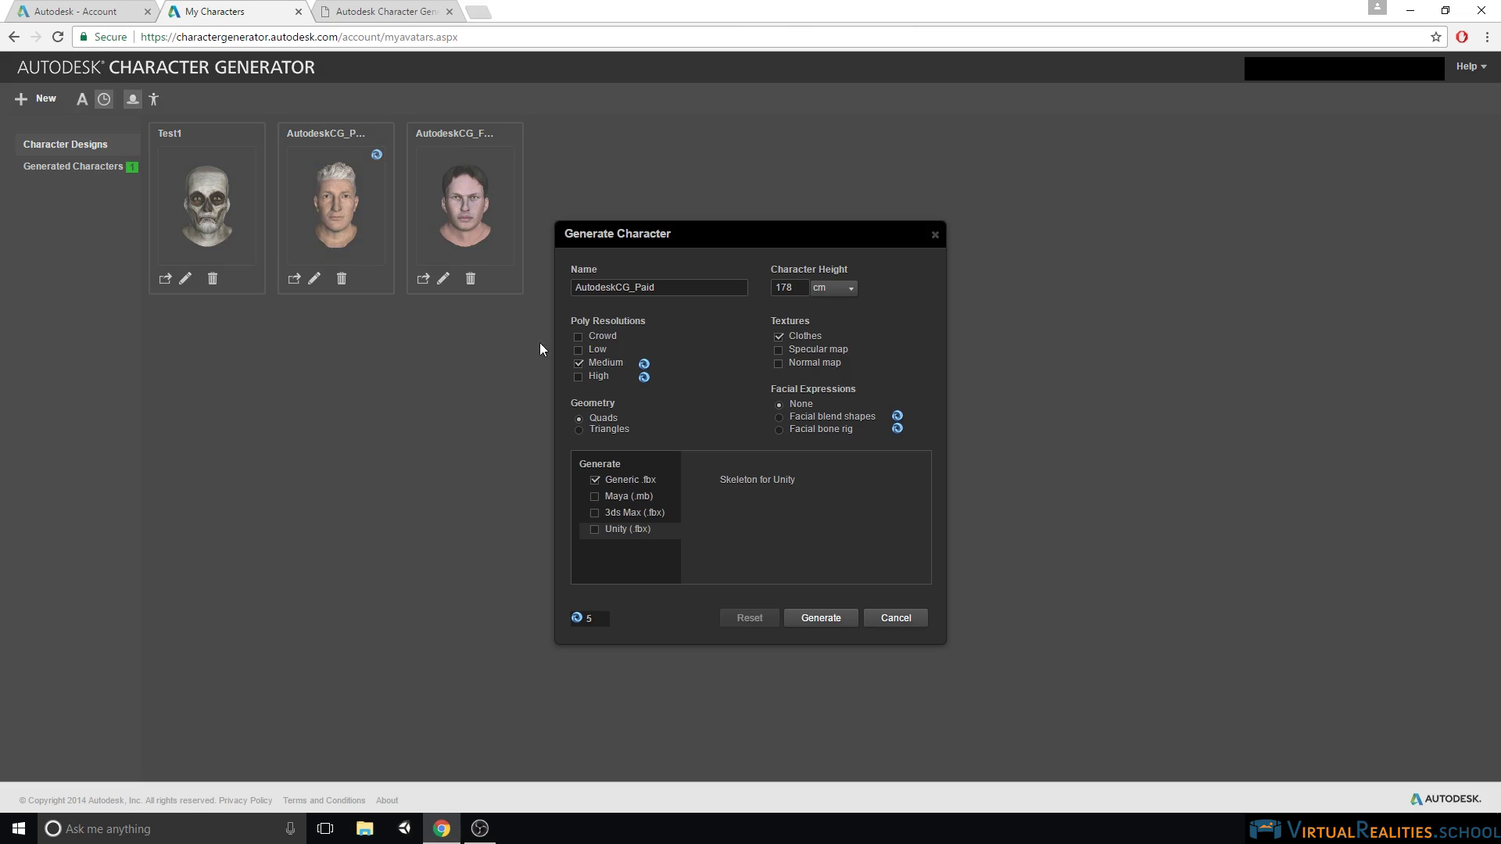
Generate AutodeskCG_Paid at High poly only, exporting just Unity (.fbx), then view Generated Characters
left_click(579, 363)
left_click(579, 376)
left_click(594, 479)
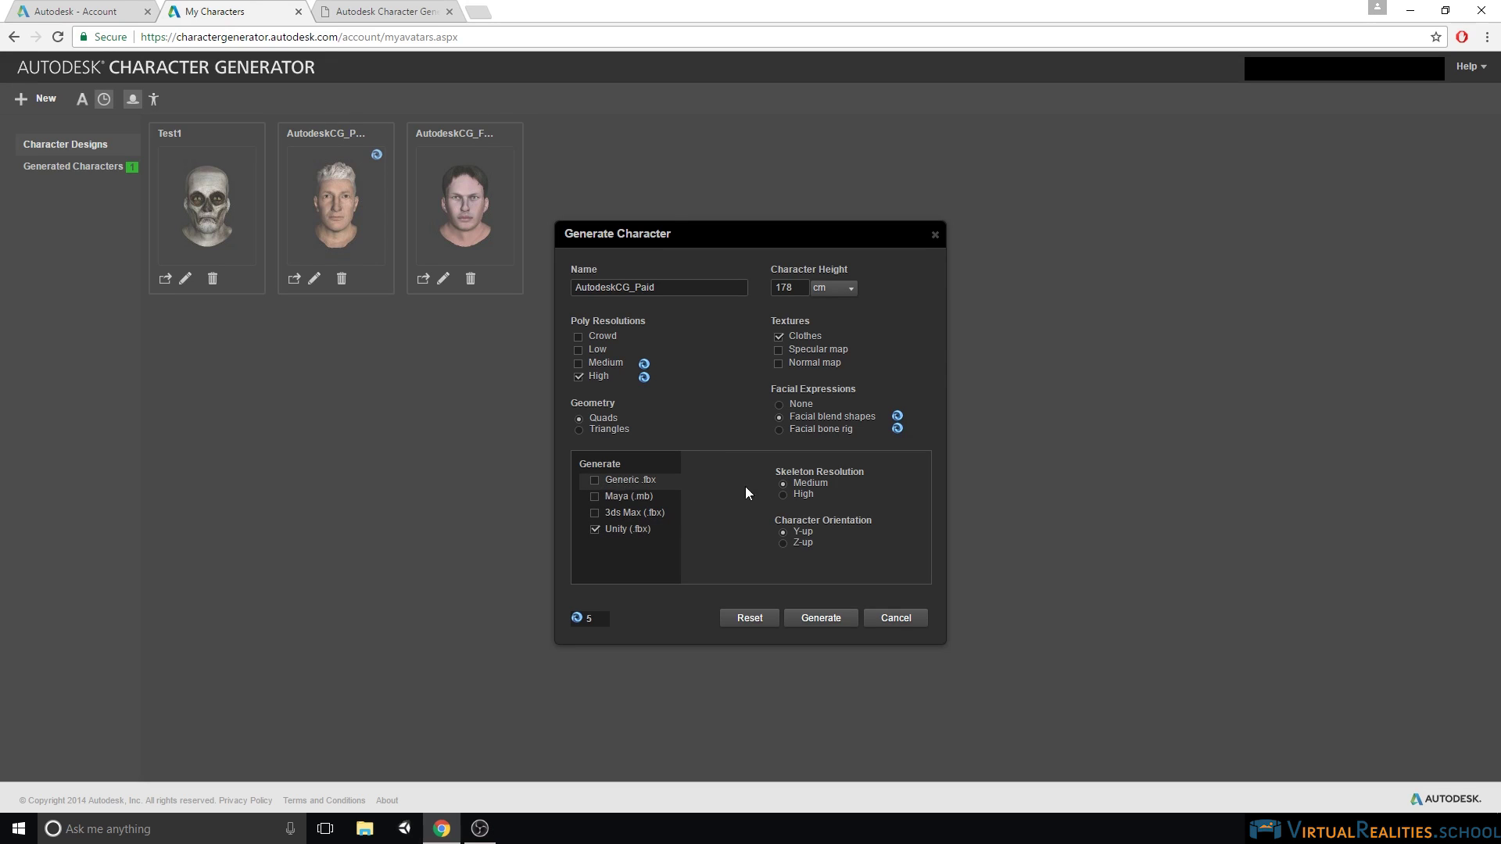
left_click(633, 529)
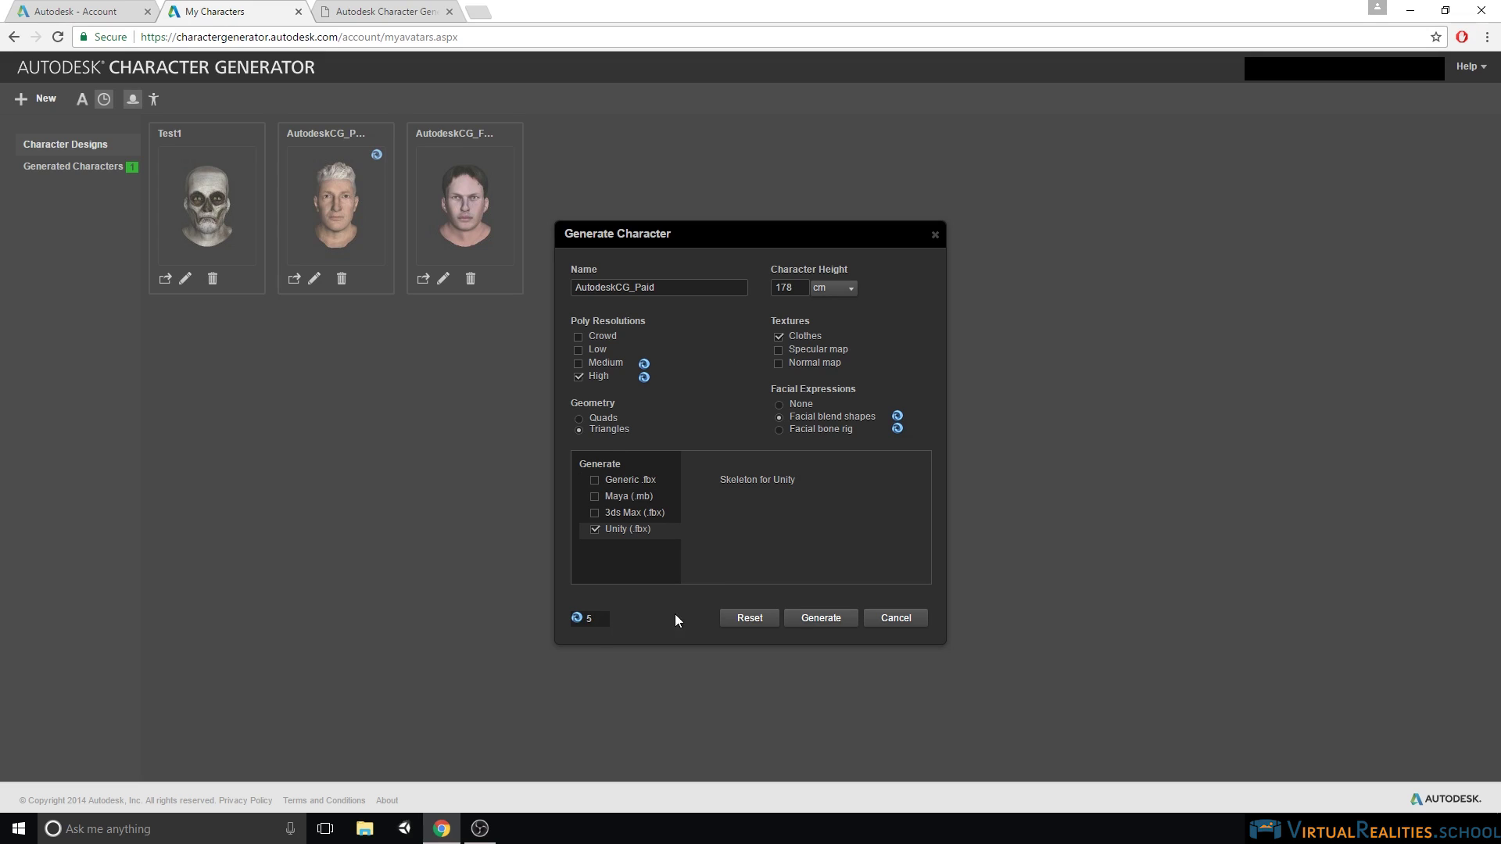
left_click(823, 625)
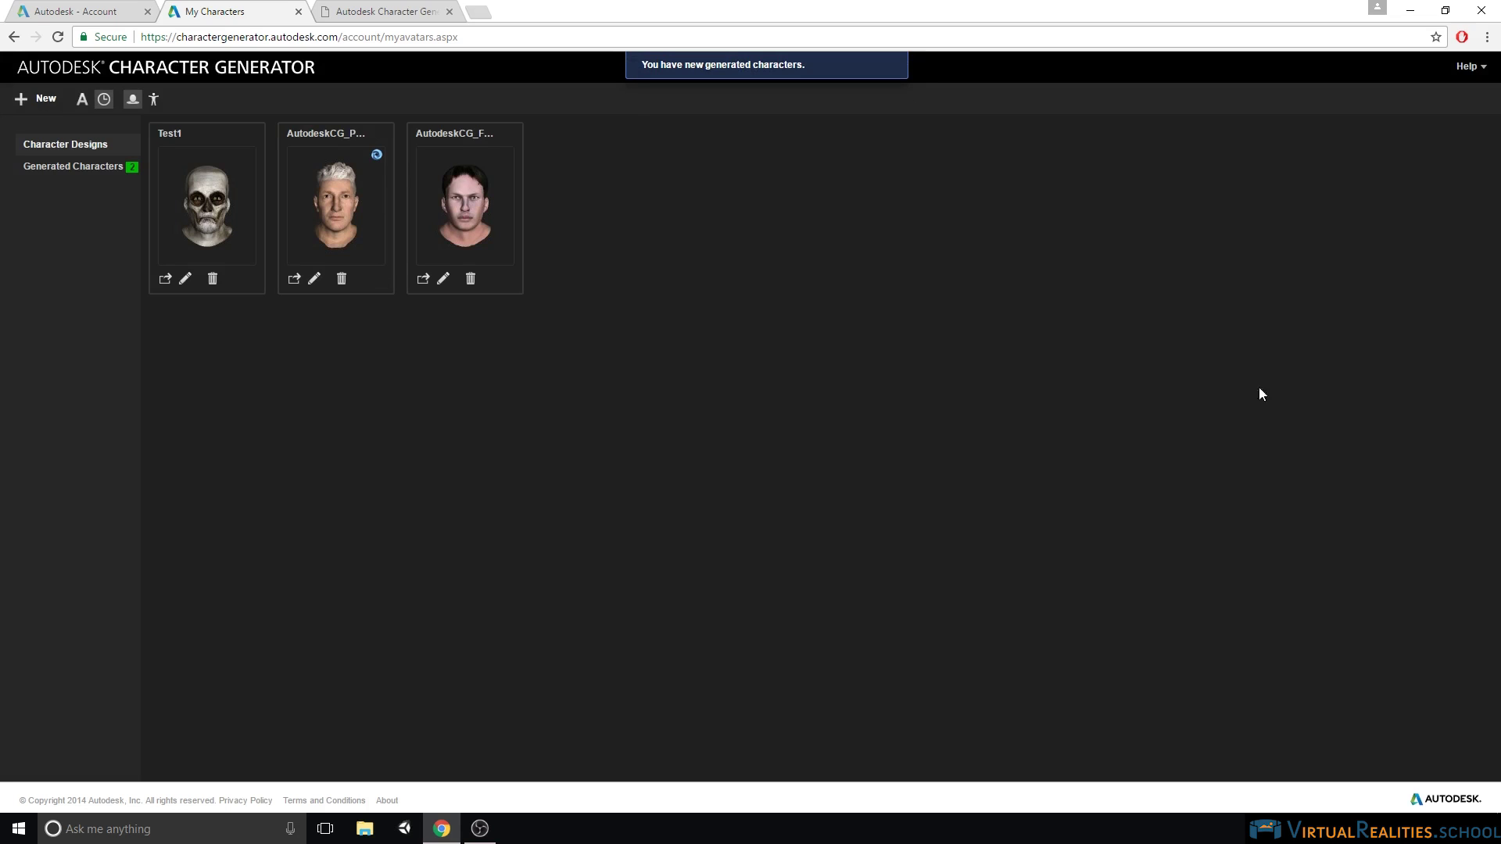
left_click(68, 172)
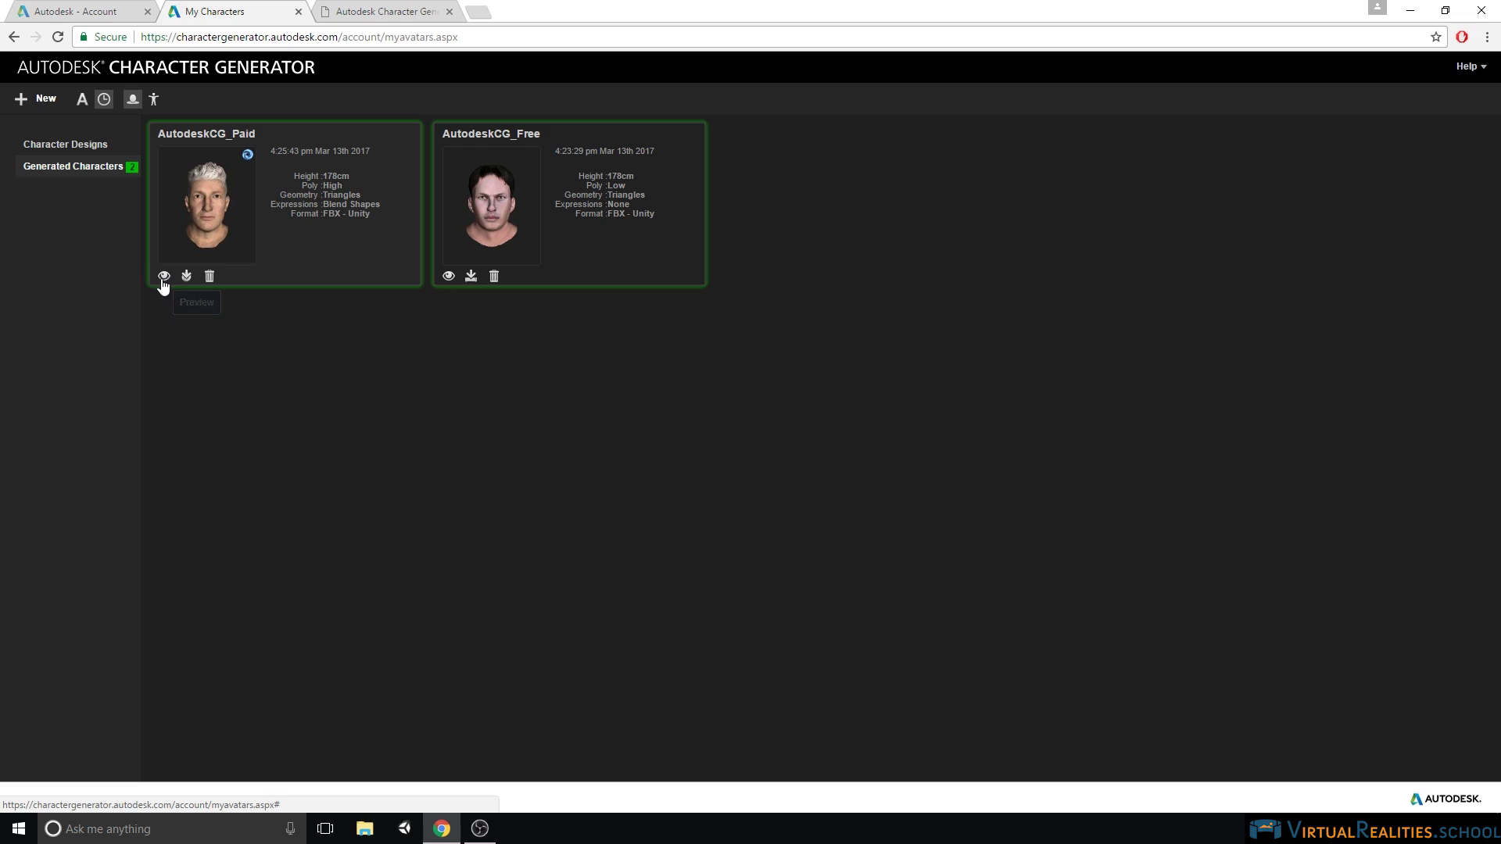
Download AutodeskCG_Free, then purchase and download AutodeskCG_Paid
left_click(472, 279)
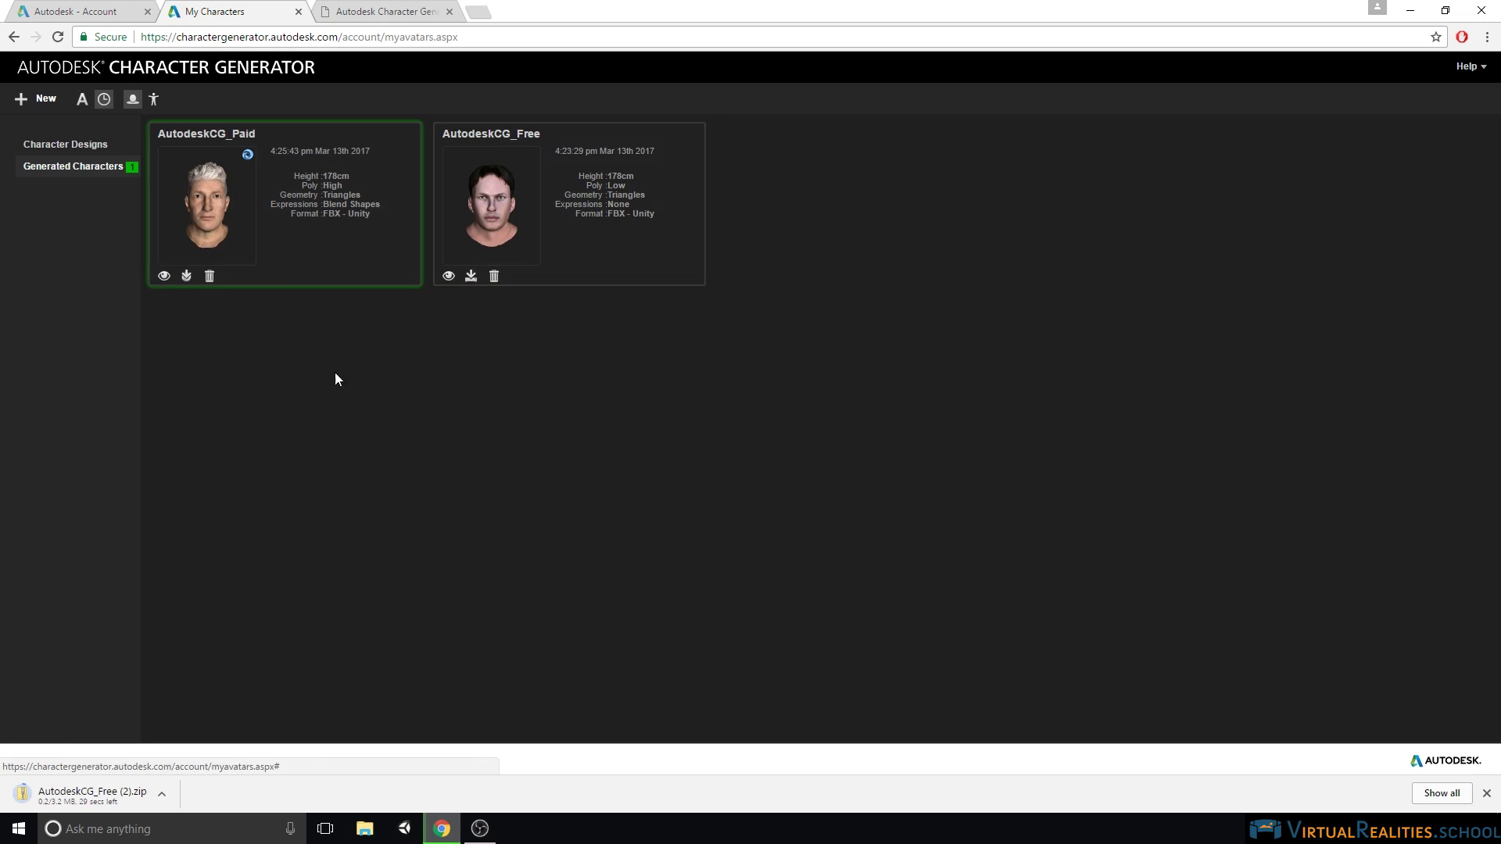
left_click(188, 277)
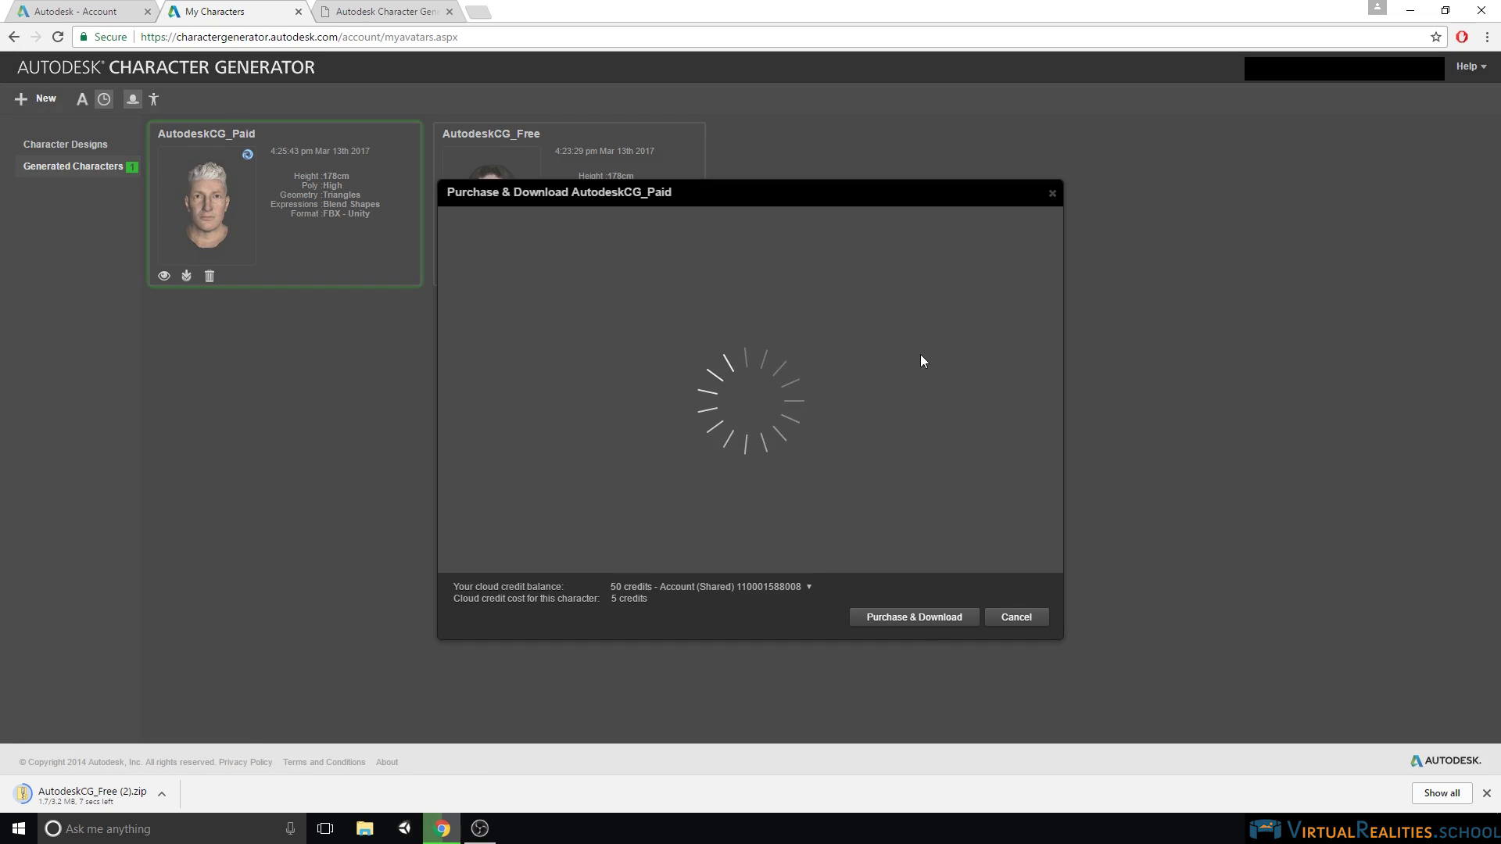
left_click(916, 617)
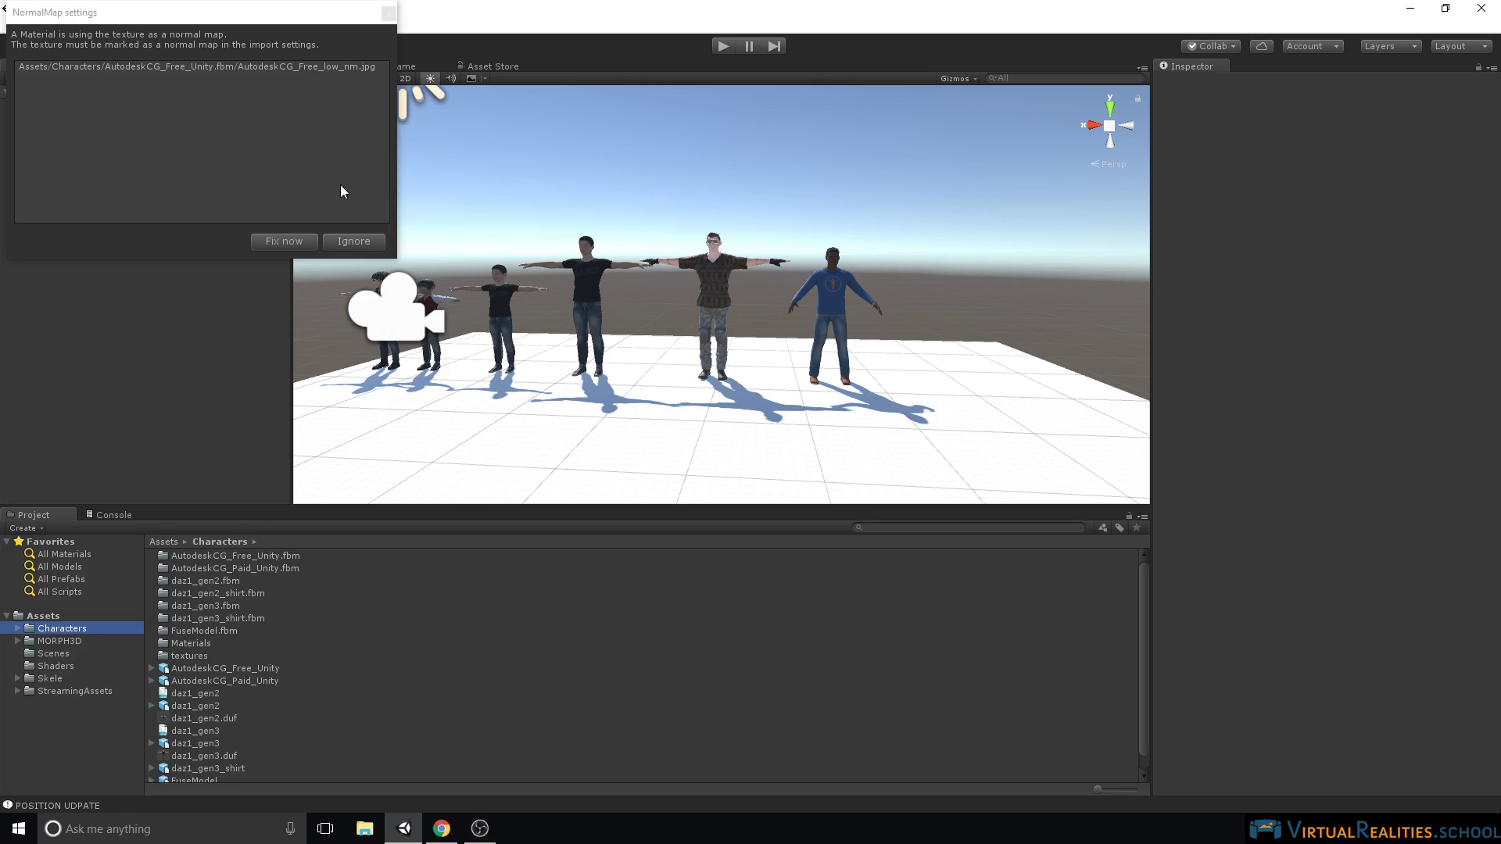
Fix the NormalMap texture setting, then set AutodeskCG_Free_Unity's Animation Type to Humanoid and apply
left_click(277, 242)
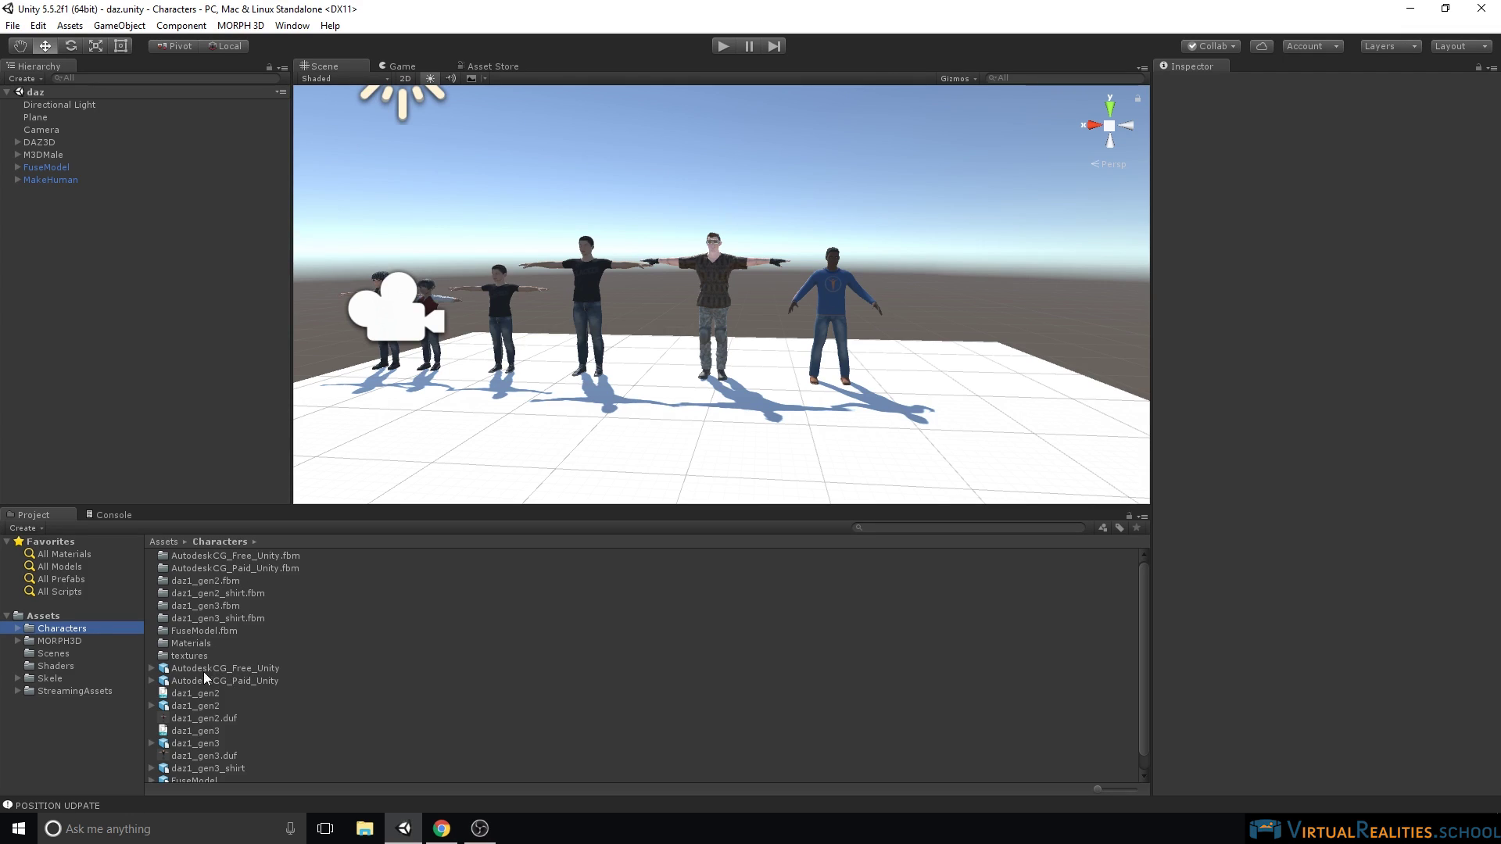
left_click(227, 556)
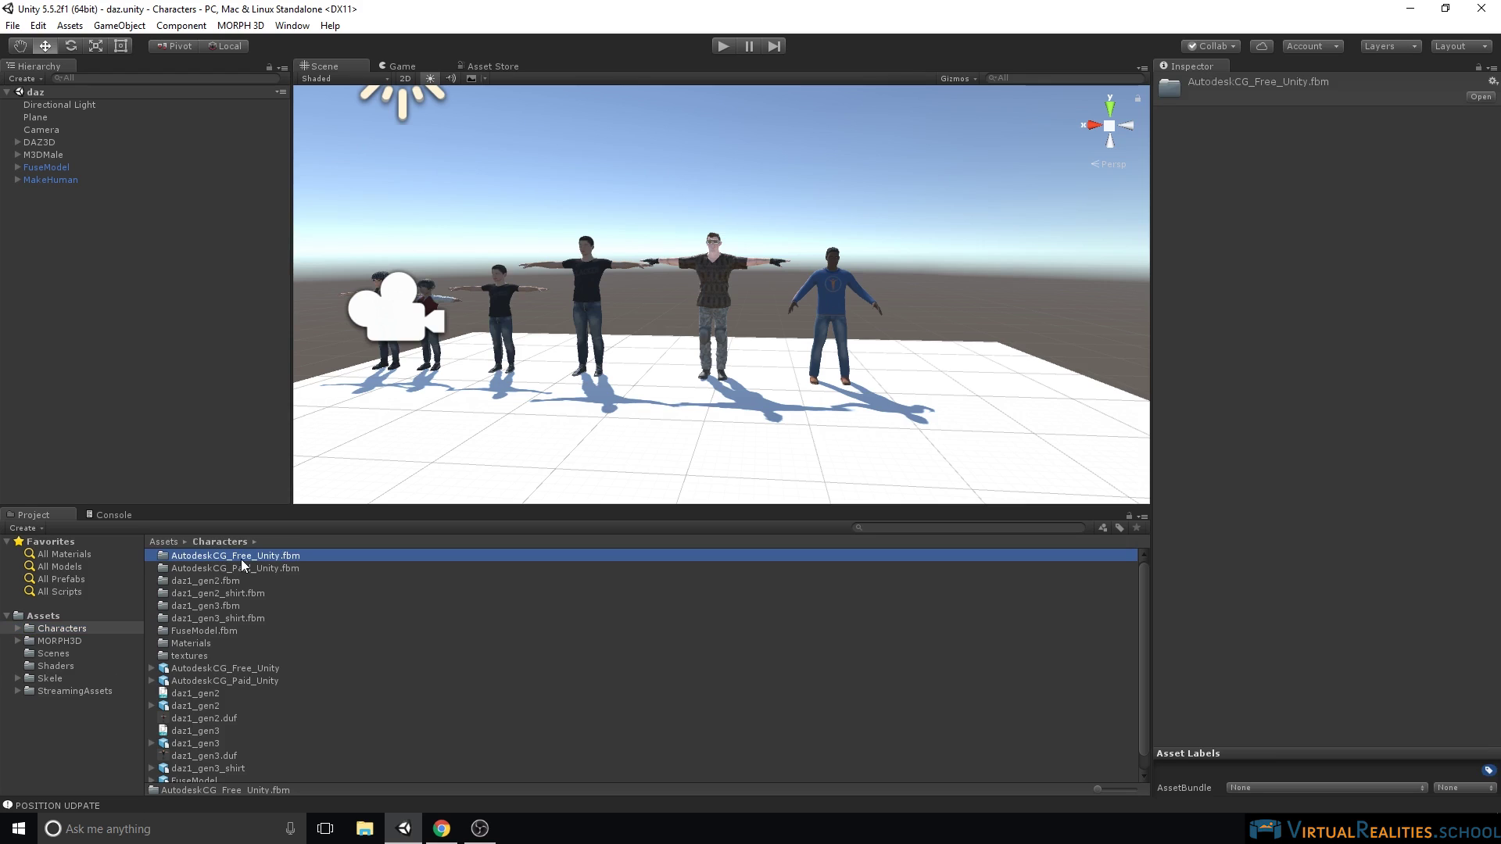
left_click(205, 669)
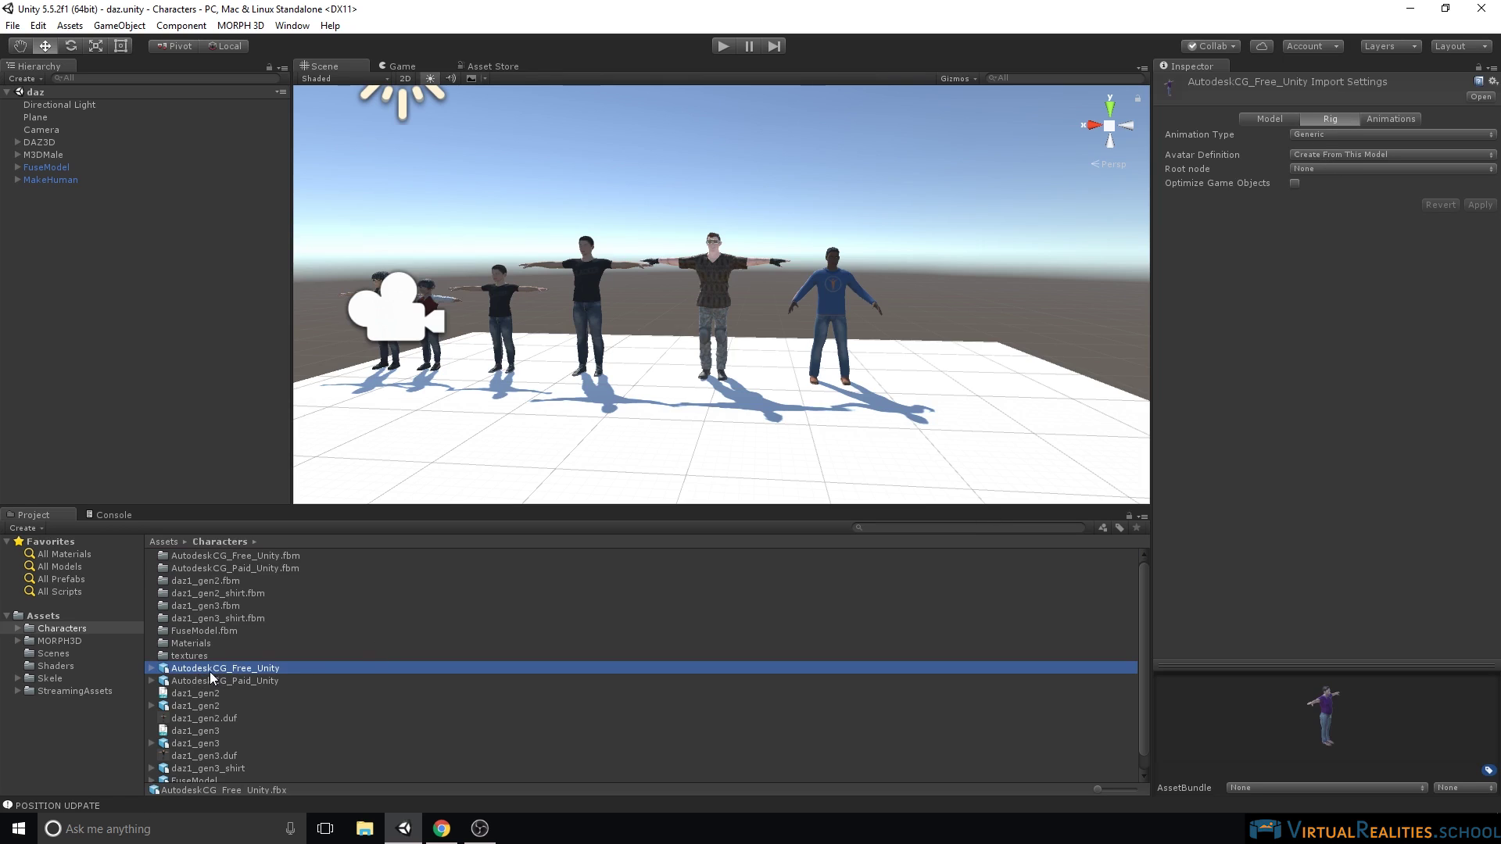
left_click(1325, 131)
left_click(1340, 203)
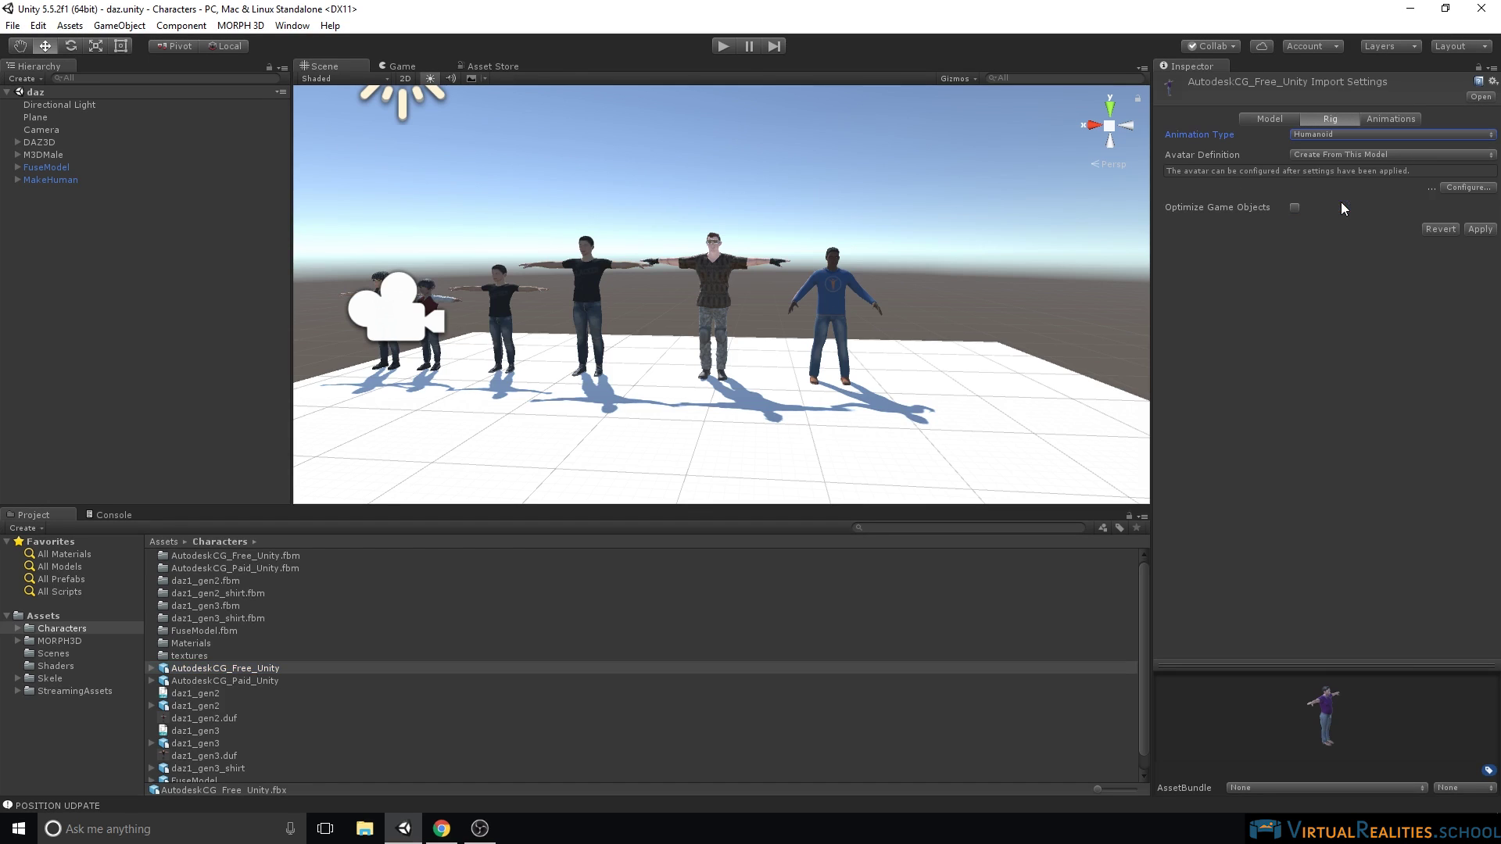
left_click(1469, 188)
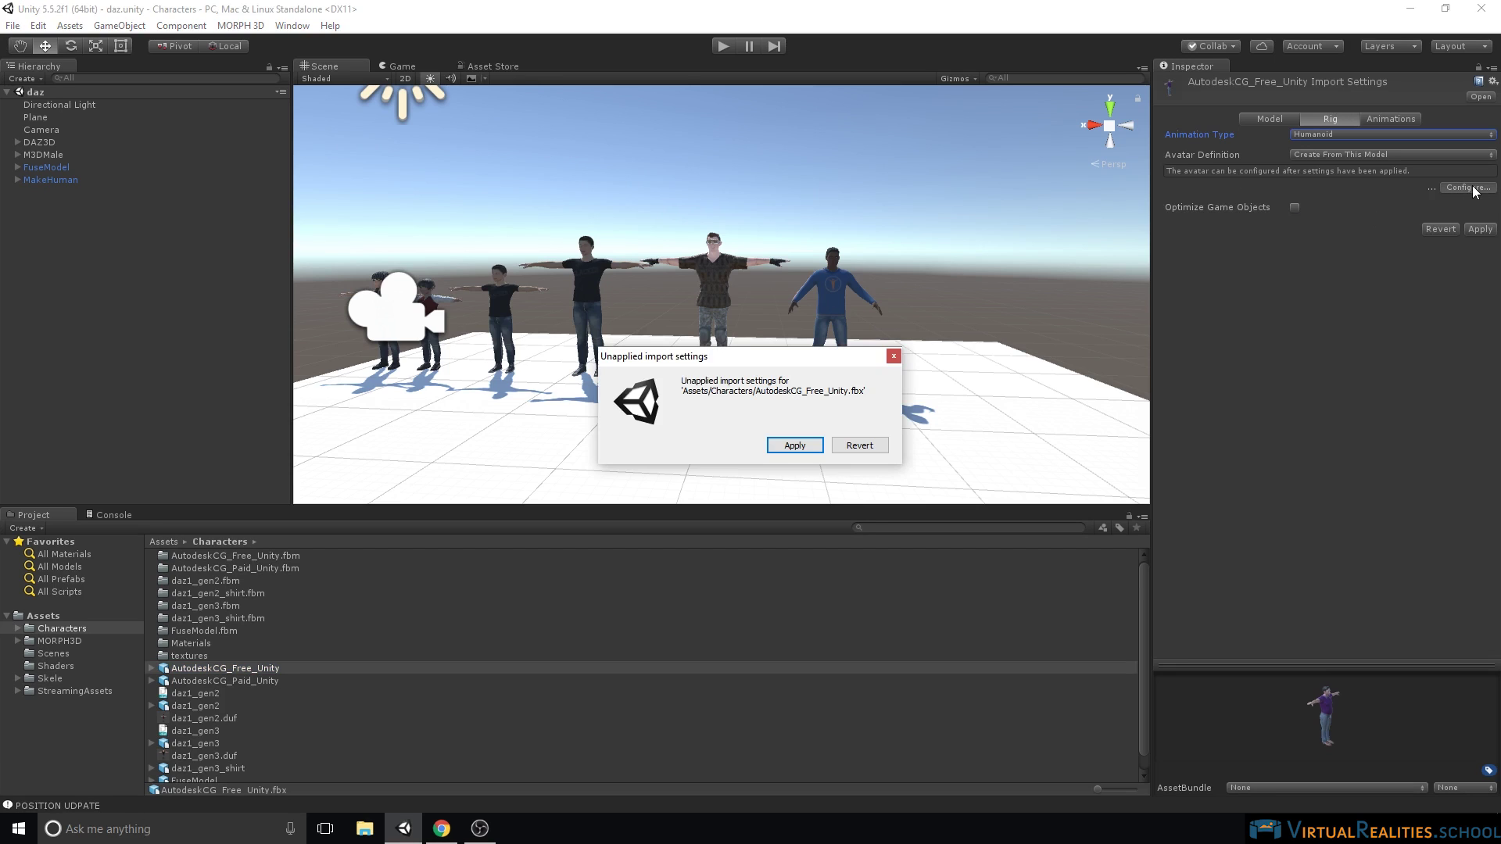
left_click(792, 449)
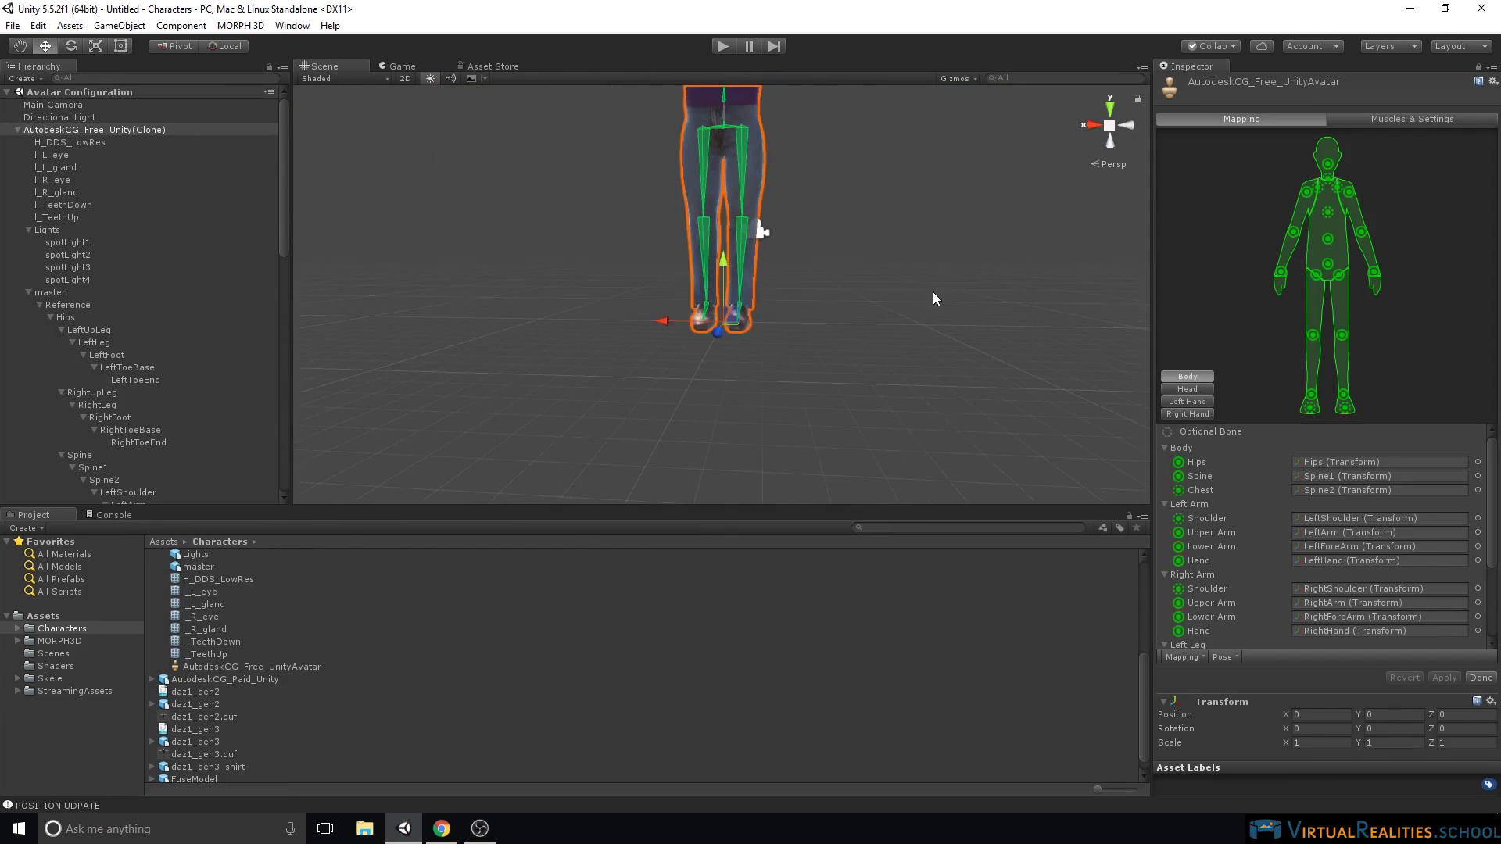
Inspect the free character's avatar bone mapping down through the legs and feet
scroll(754, 227, "down", 3)
scroll(764, 376, "up", 5)
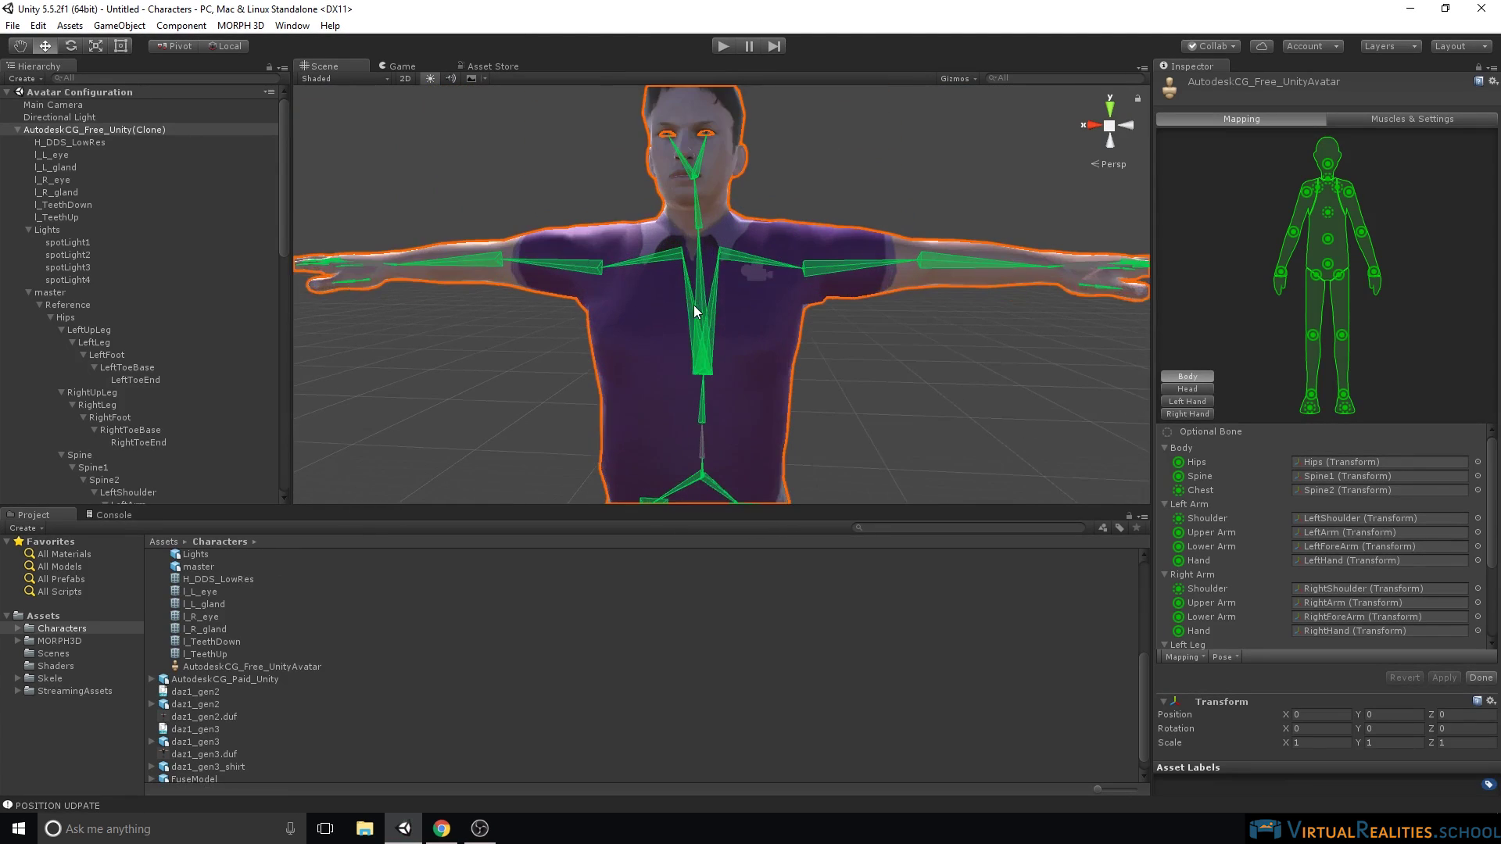
scroll(693, 304, "down", 5)
scroll(733, 325, "up", 3)
middle_click_drag(733, 325, 640, 242)
scroll(646, 435, "down", 4)
scroll(818, 222, "up", 5)
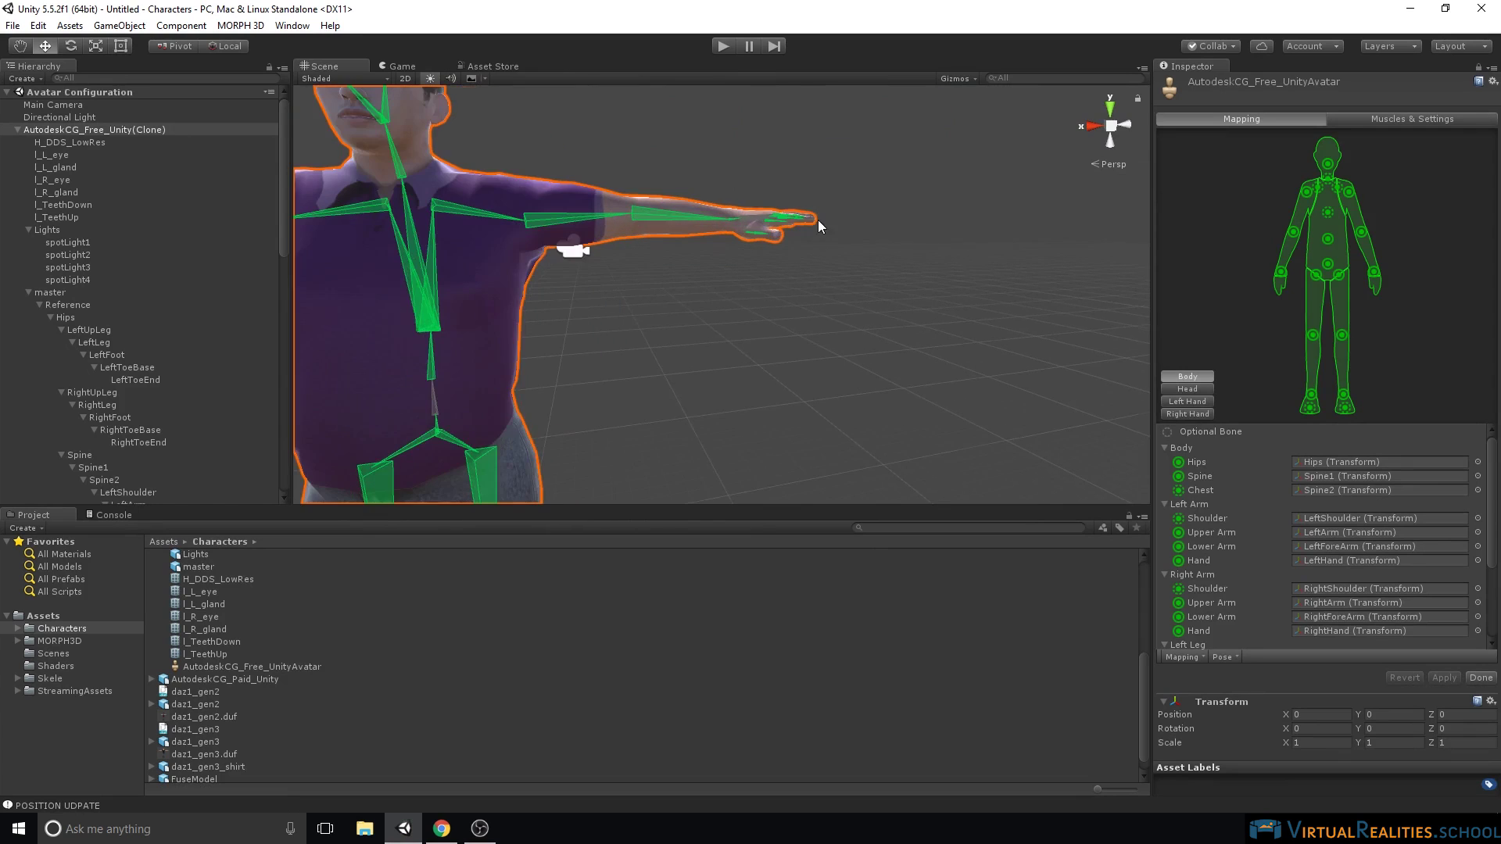
scroll(818, 219, "down", 2)
scroll(767, 250, "up", 4)
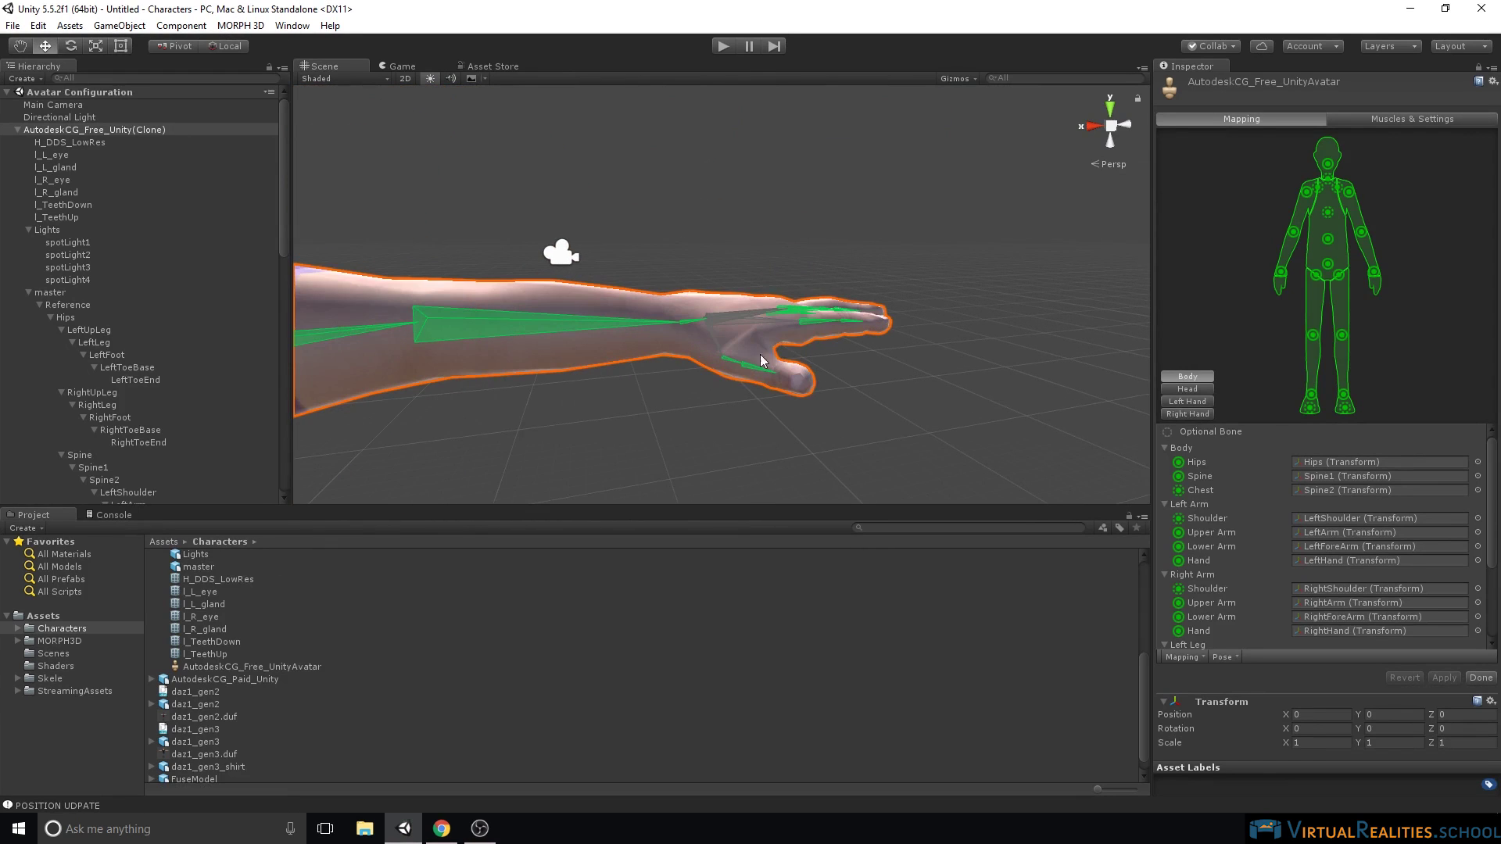
scroll(724, 354, "down", 3)
middle_click_drag(612, 342, 617, 226)
mouse_move(618, 227)
left_mouse_down("alt")
mouse_move(627, 208)
mouse_move(610, 242)
left_mouse_up("alt")
mouse_move(687, 191)
left_mouse_down("alt")
mouse_move(738, 299)
mouse_move(699, 181)
left_mouse_up("alt")
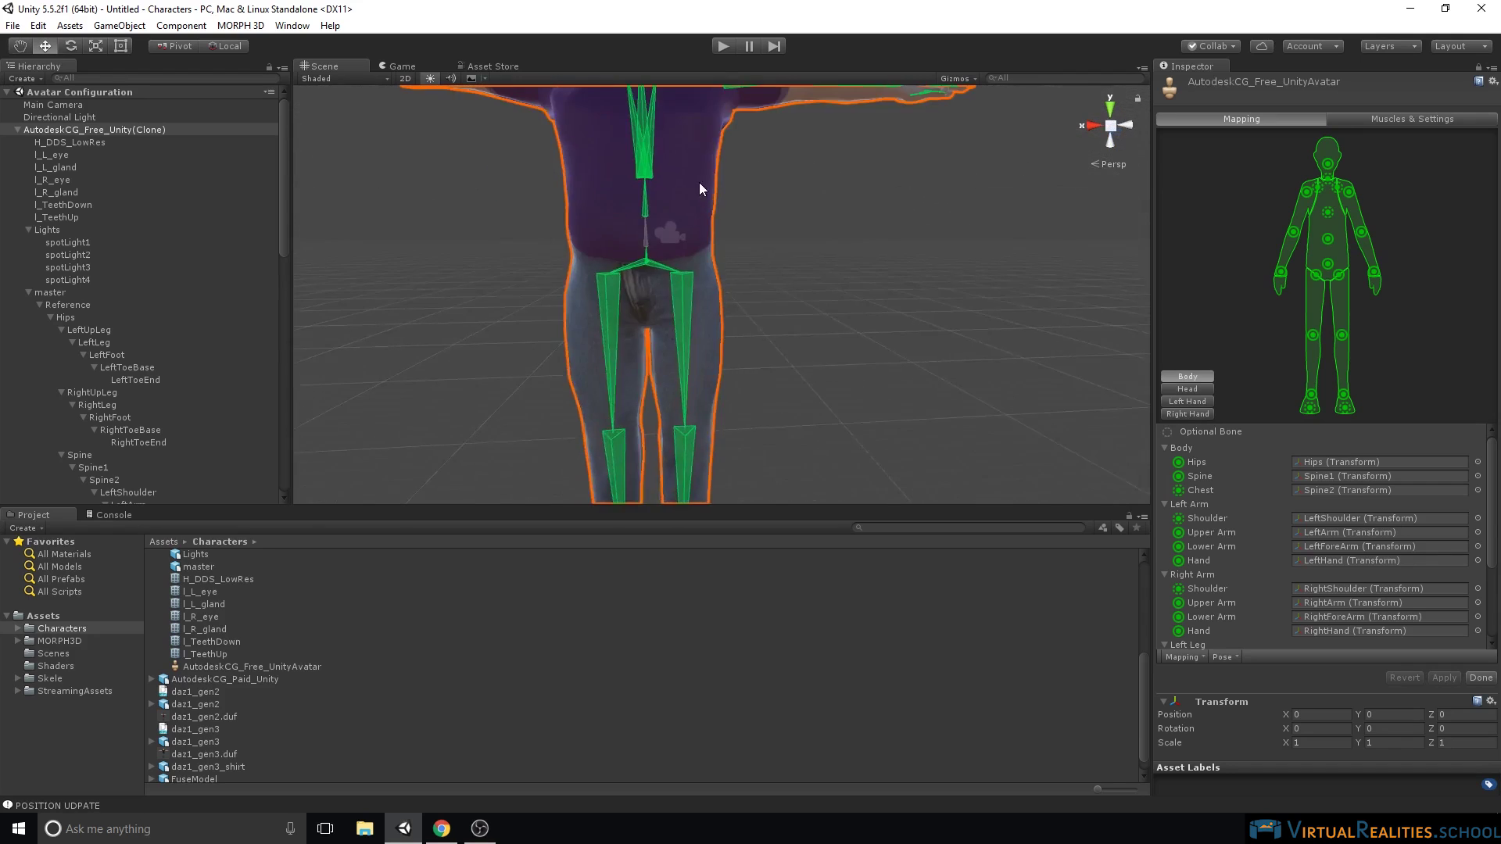
scroll(821, 158, "down", 3)
left_click_drag(803, 190, 836, 218, "alt")
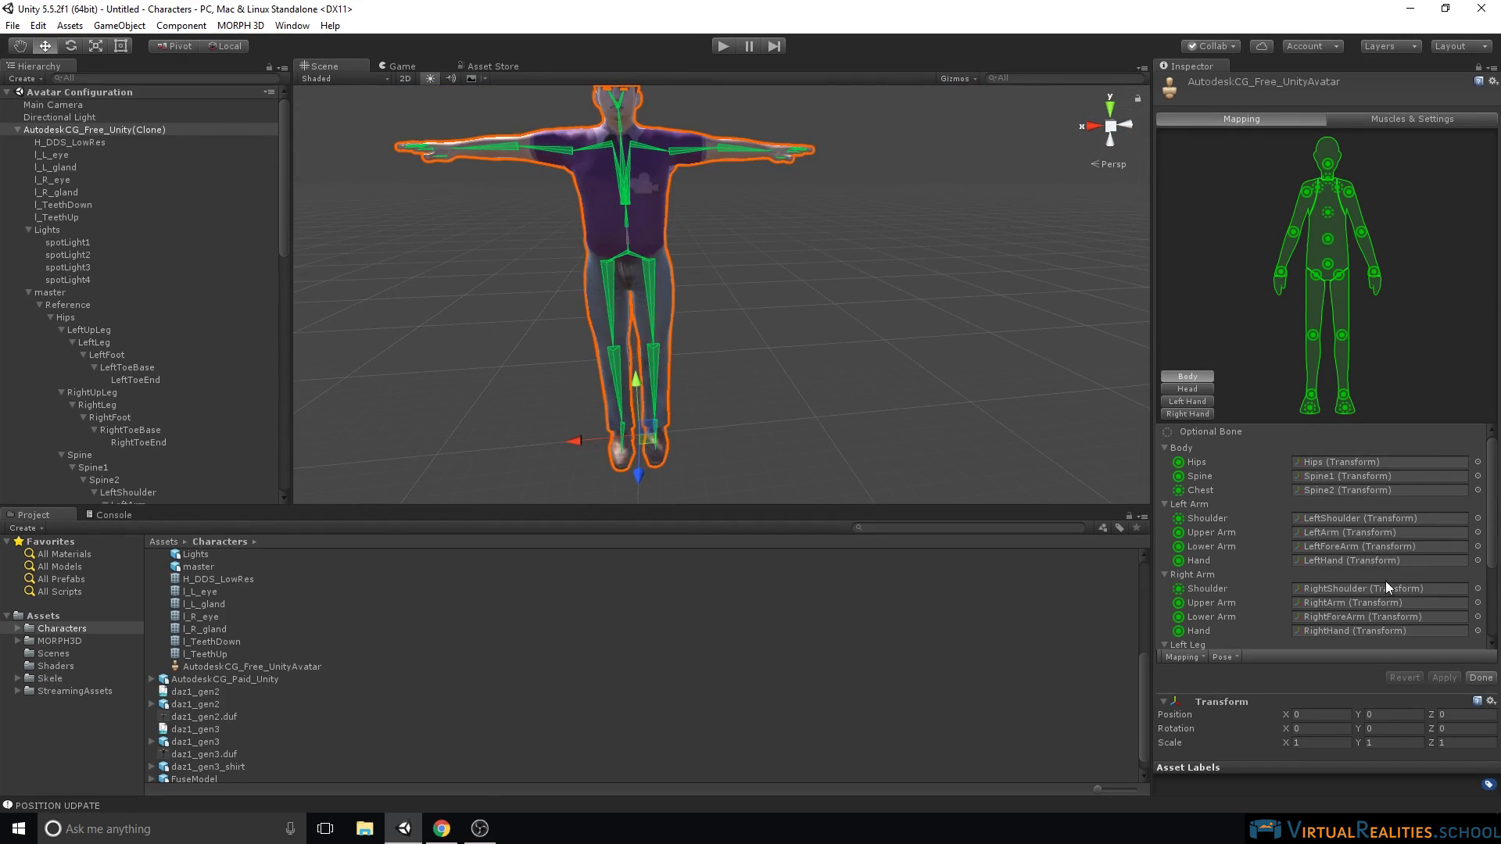
Finish avatar configuration and select AutodeskCG_Paid_Unity's import settings
left_click(1481, 678)
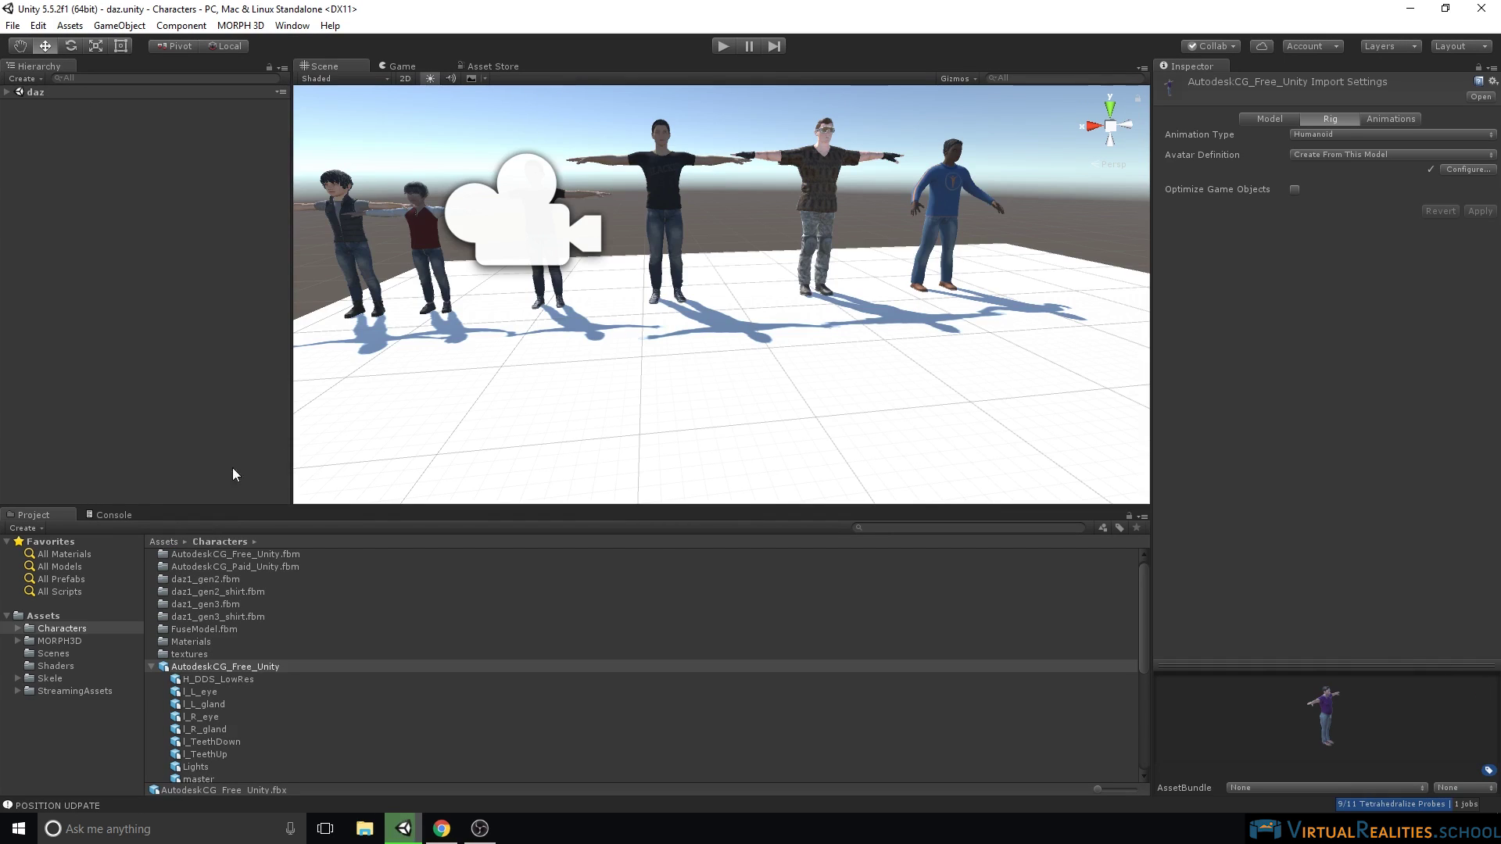
left_click(152, 667)
left_click(208, 680)
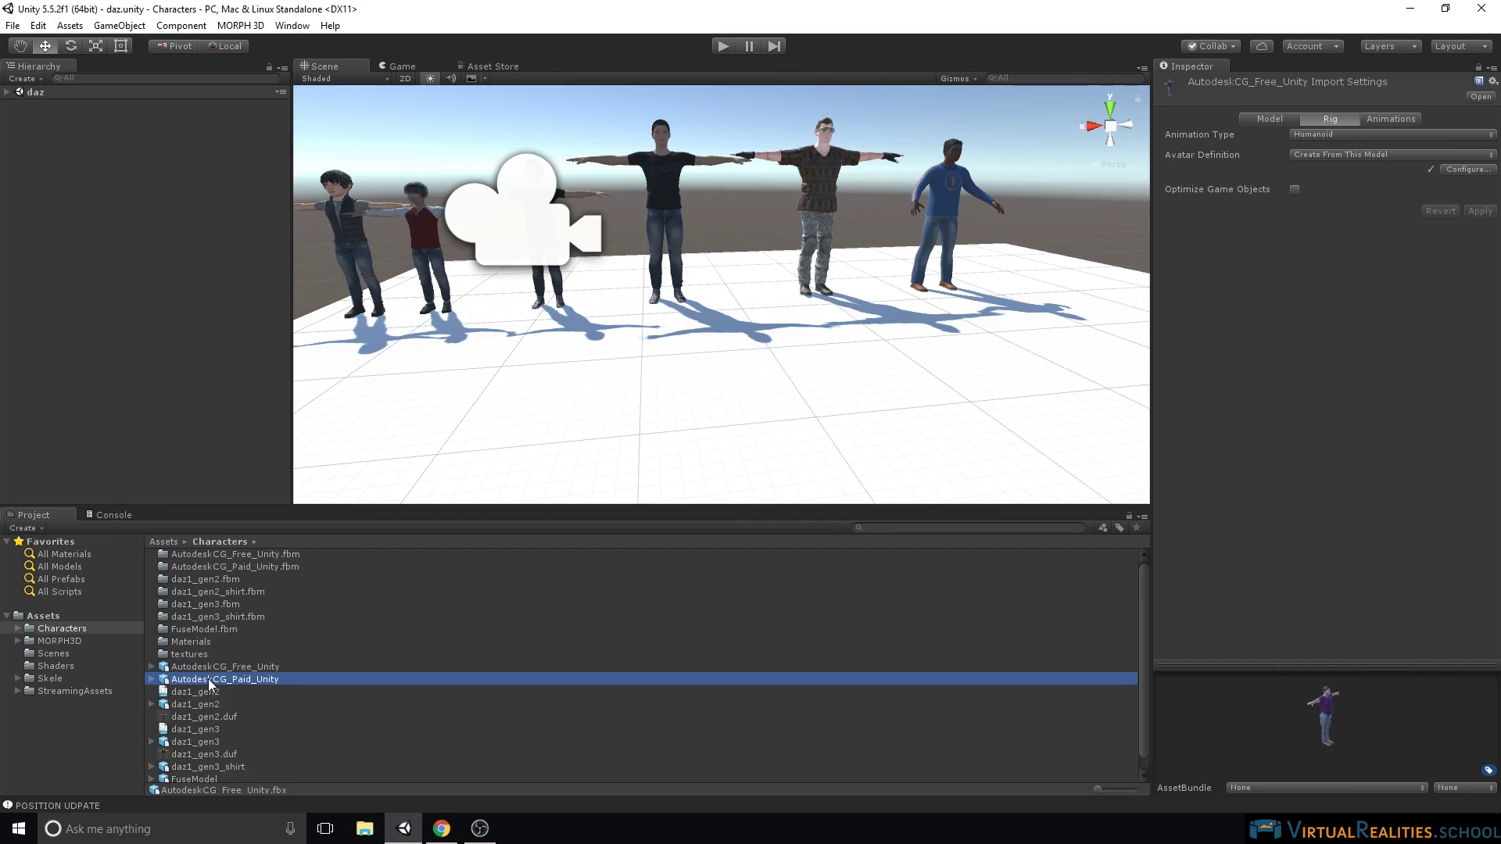
Set AutodeskCG_Paid_Unity's Animation Type to Humanoid, apply, and confirm its avatar mapping
left_click(1335, 135)
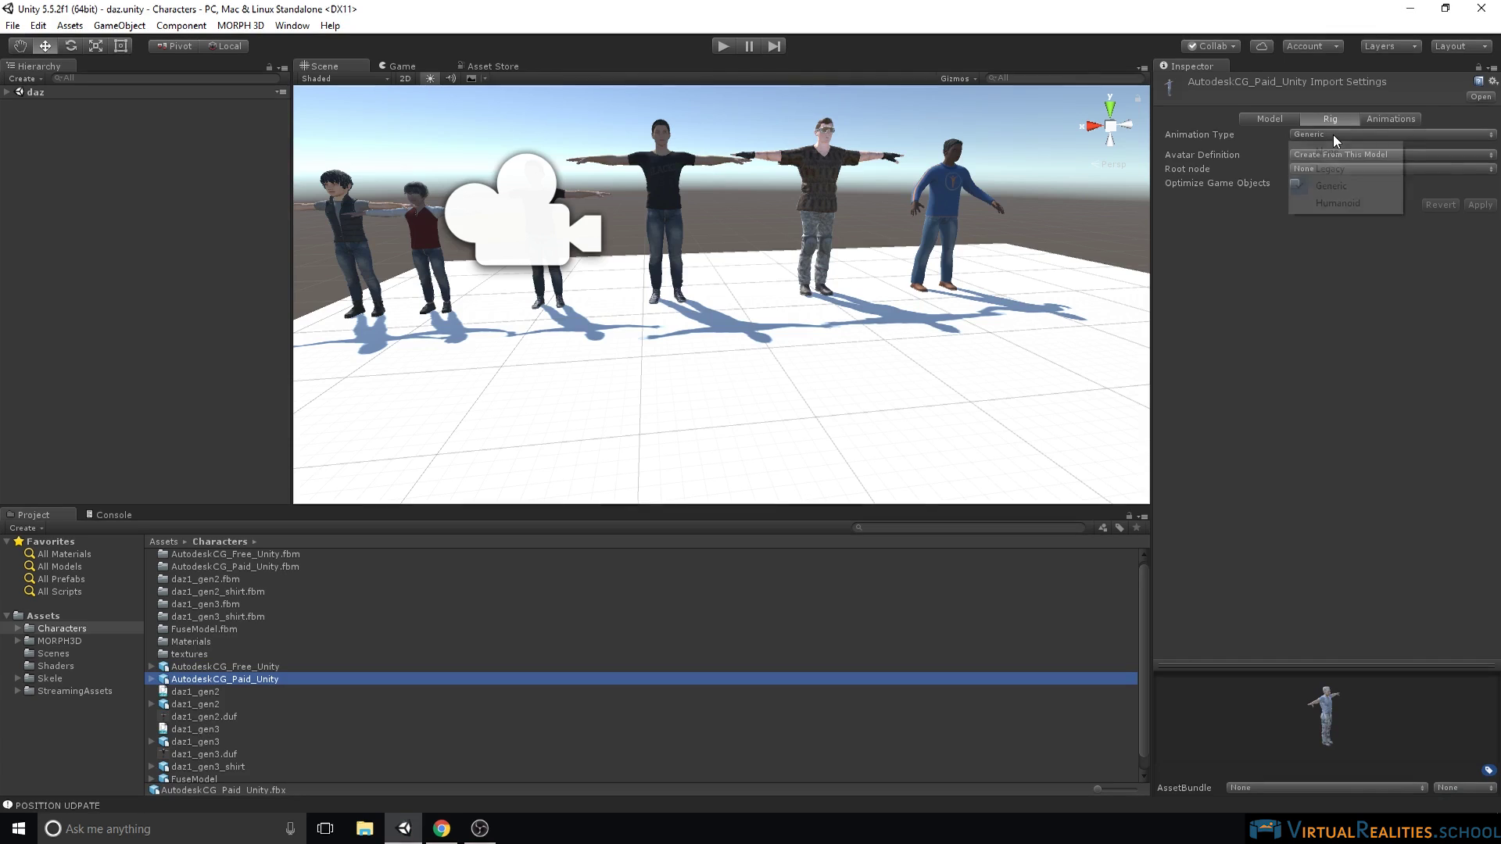
left_click(1343, 200)
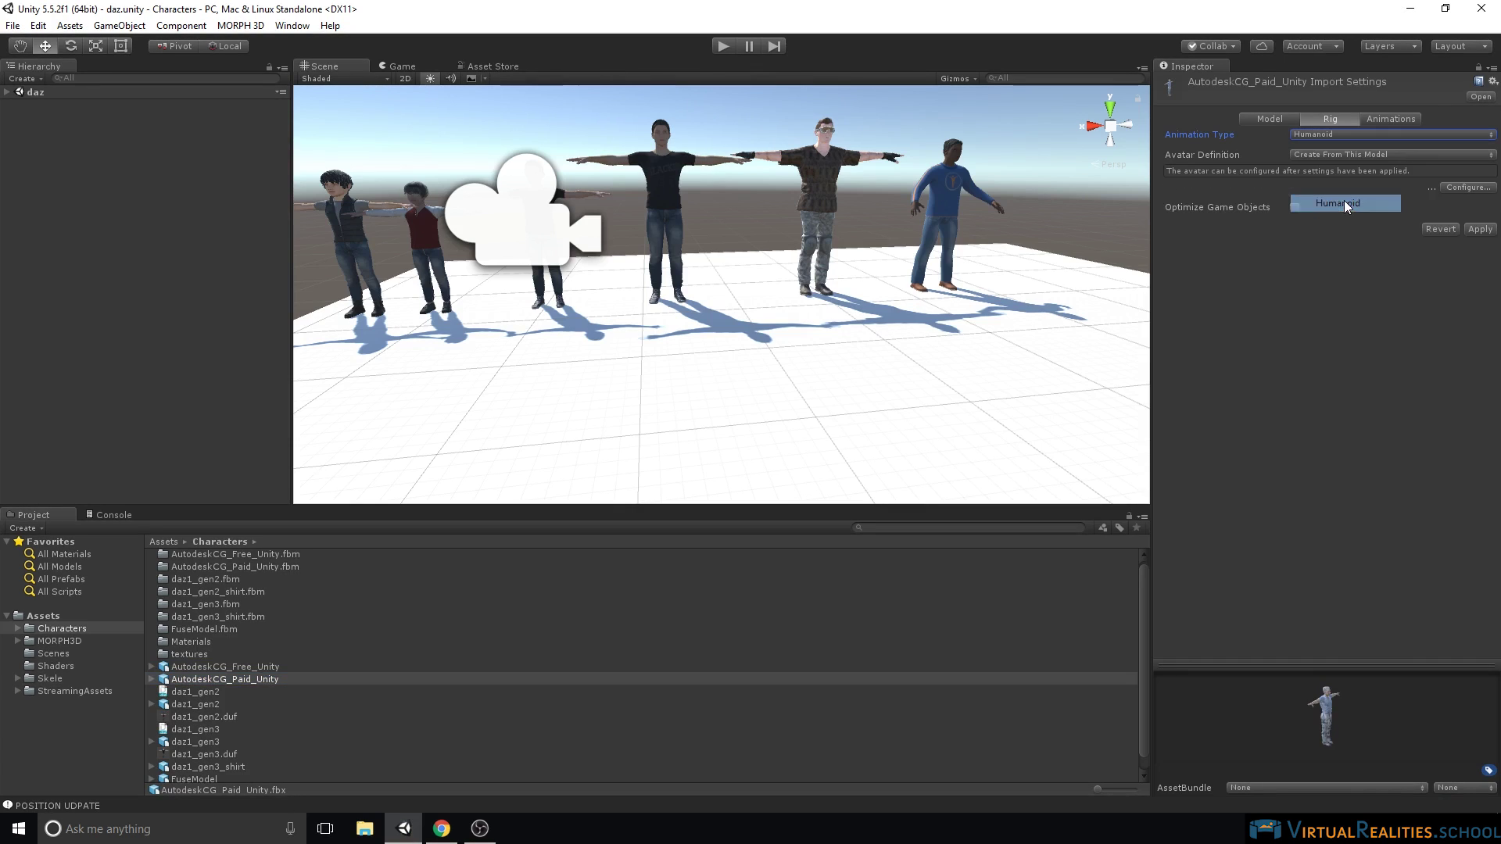
left_click(1459, 188)
left_click(794, 446)
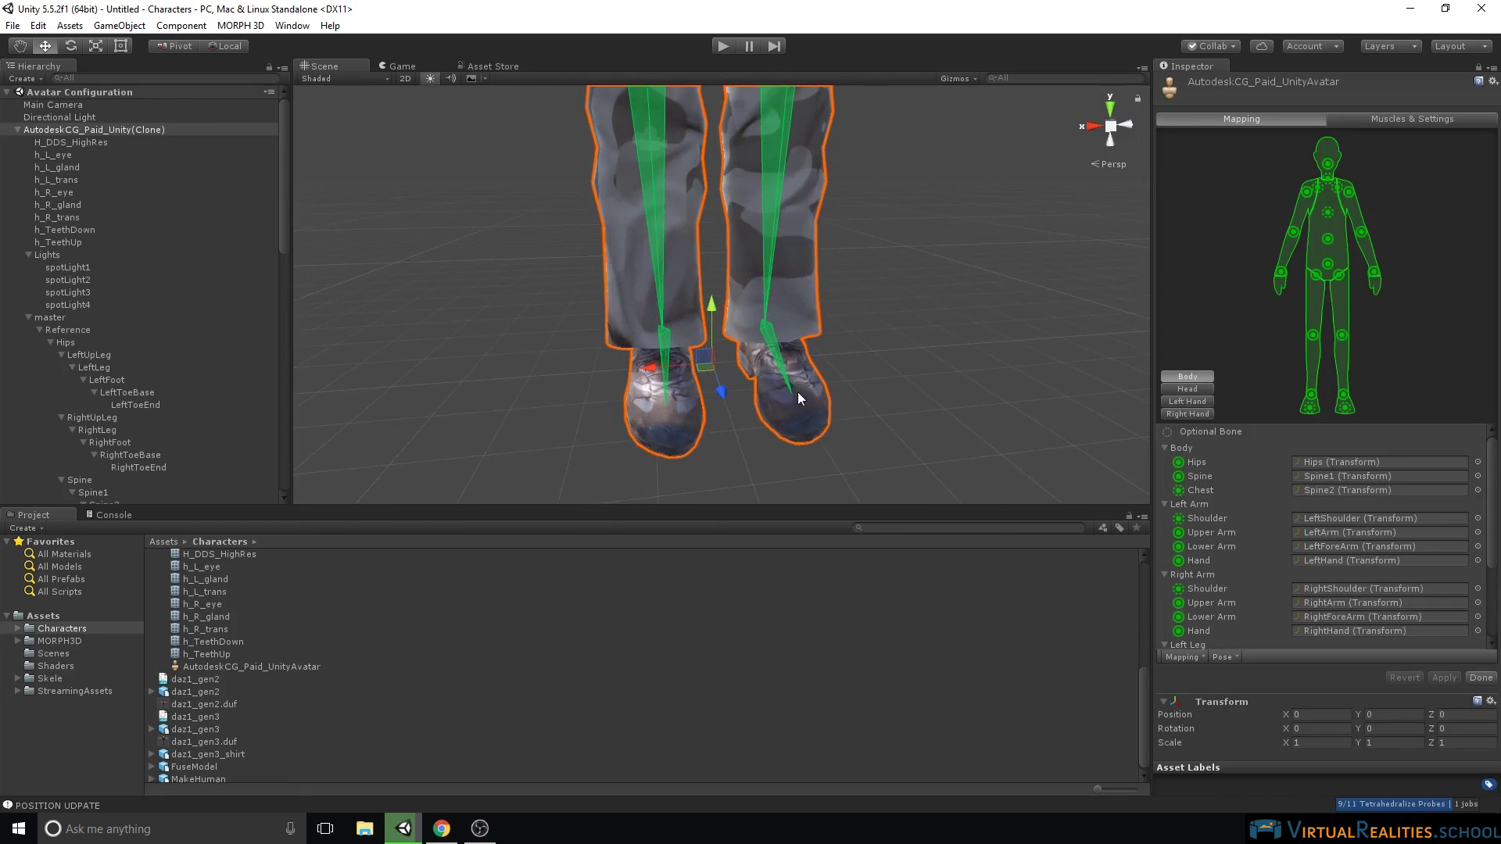
middle_click_drag(706, 430, 700, 205)
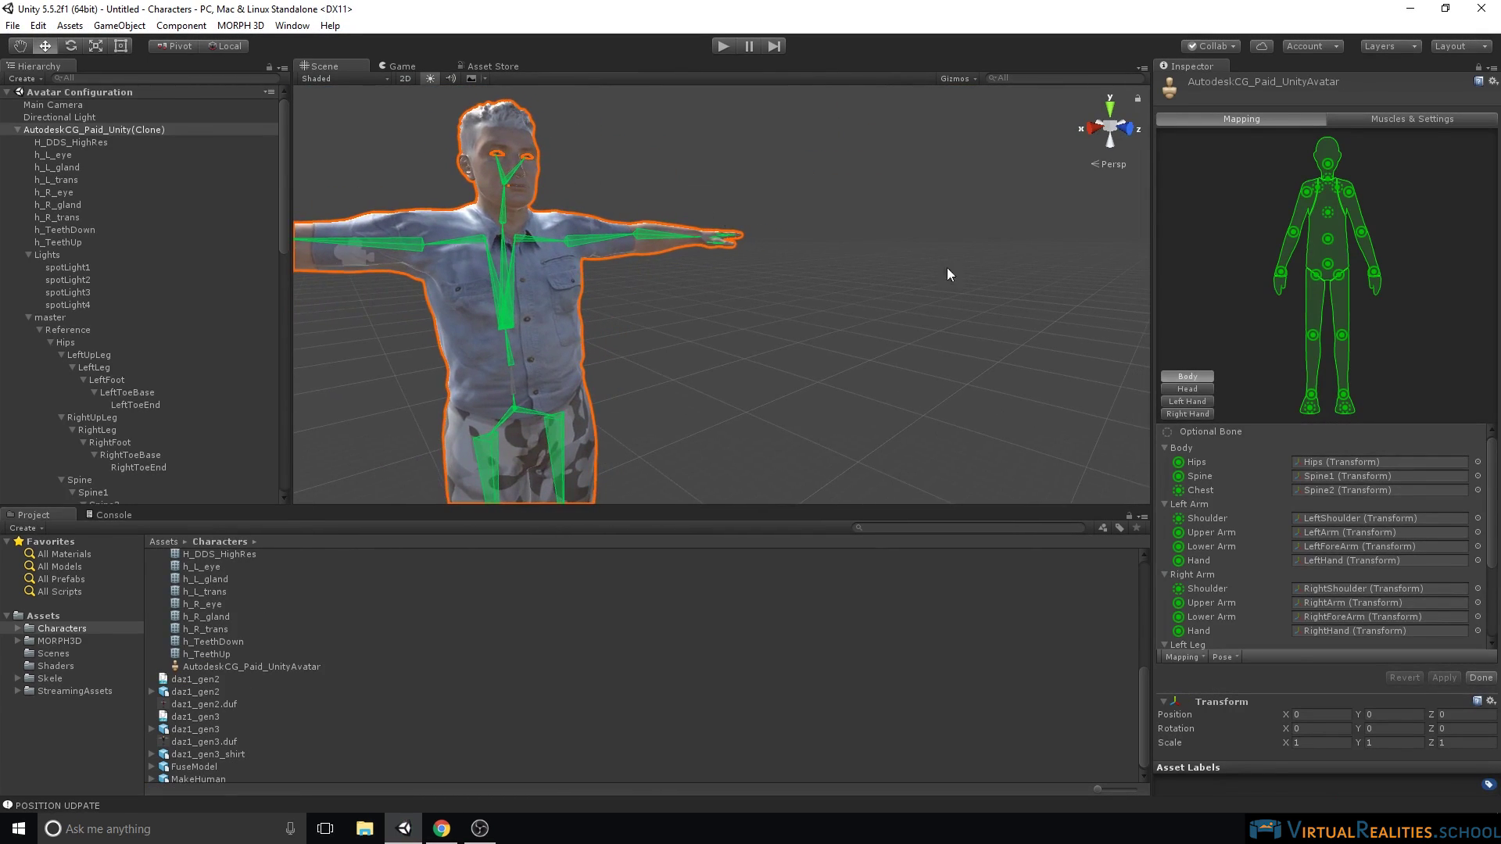
left_click(1480, 677)
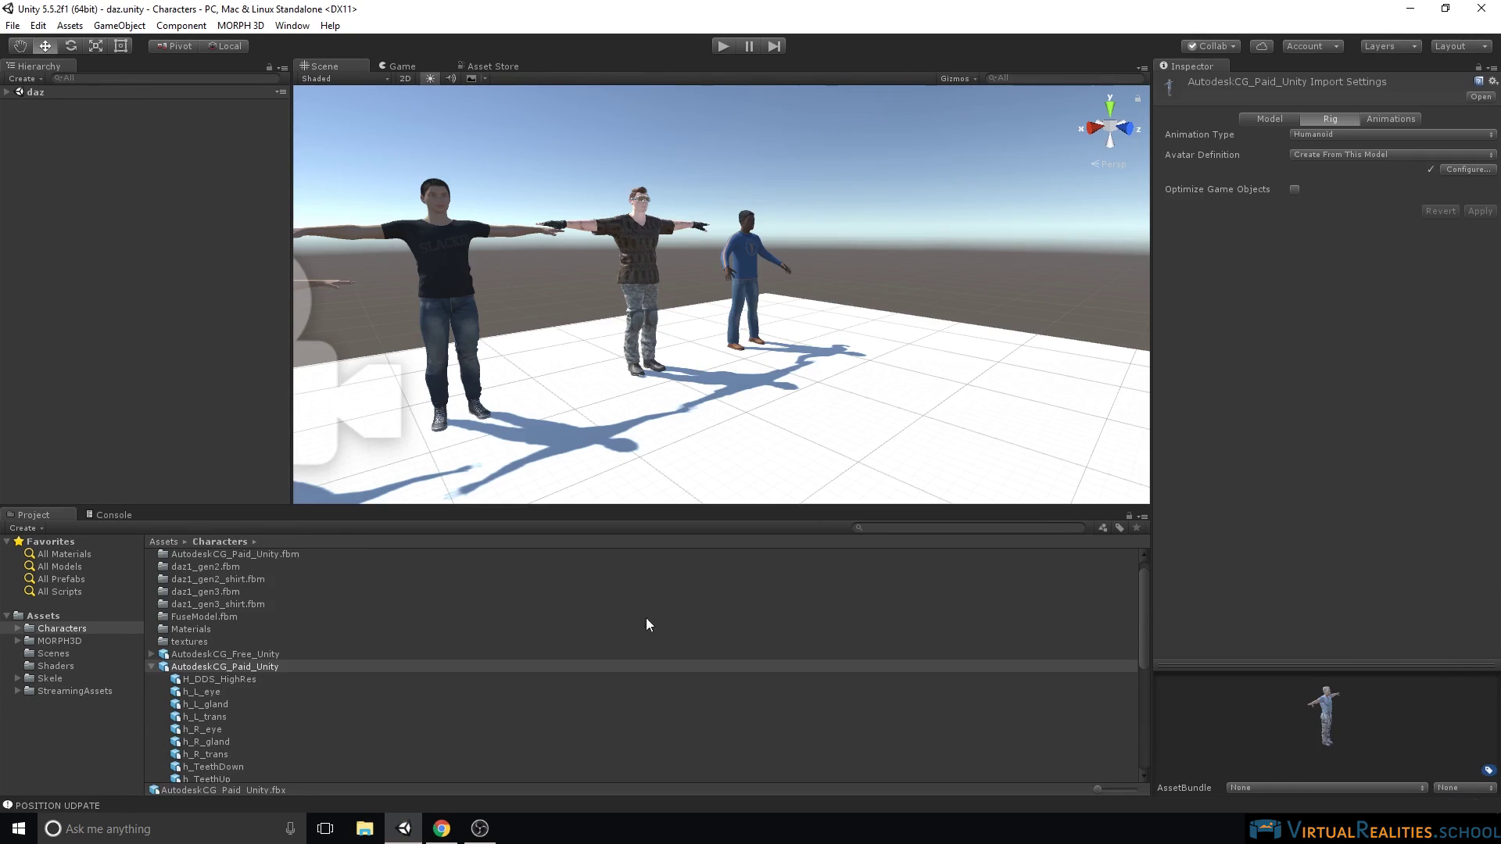
left_click(149, 667)
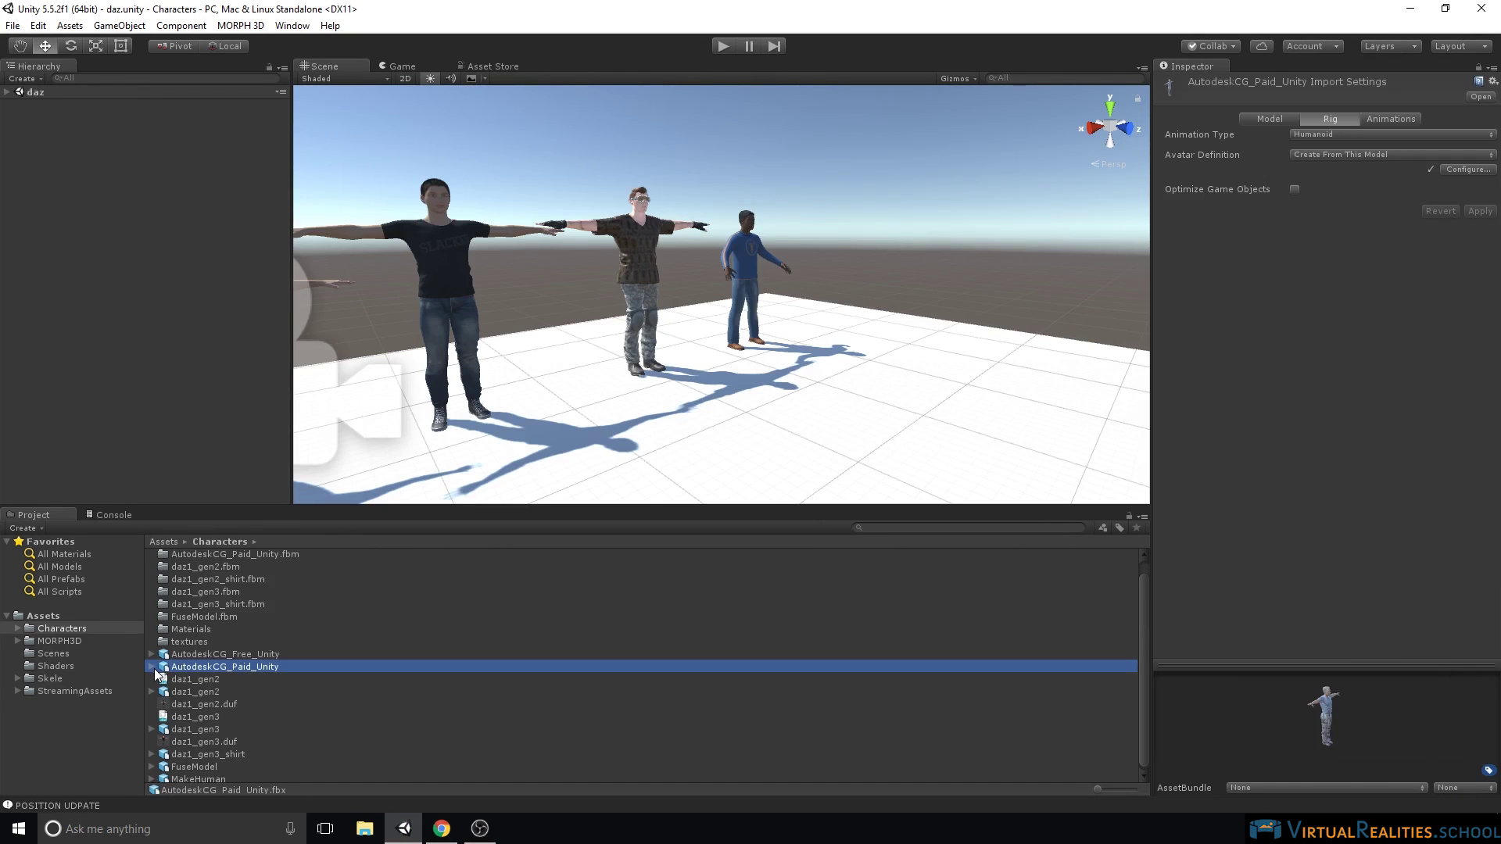
Add AutodeskCG_Free_Unity and AutodeskCG_Paid_Unity to the daz scene hierarchy
left_click_drag(198, 656, 111, 430)
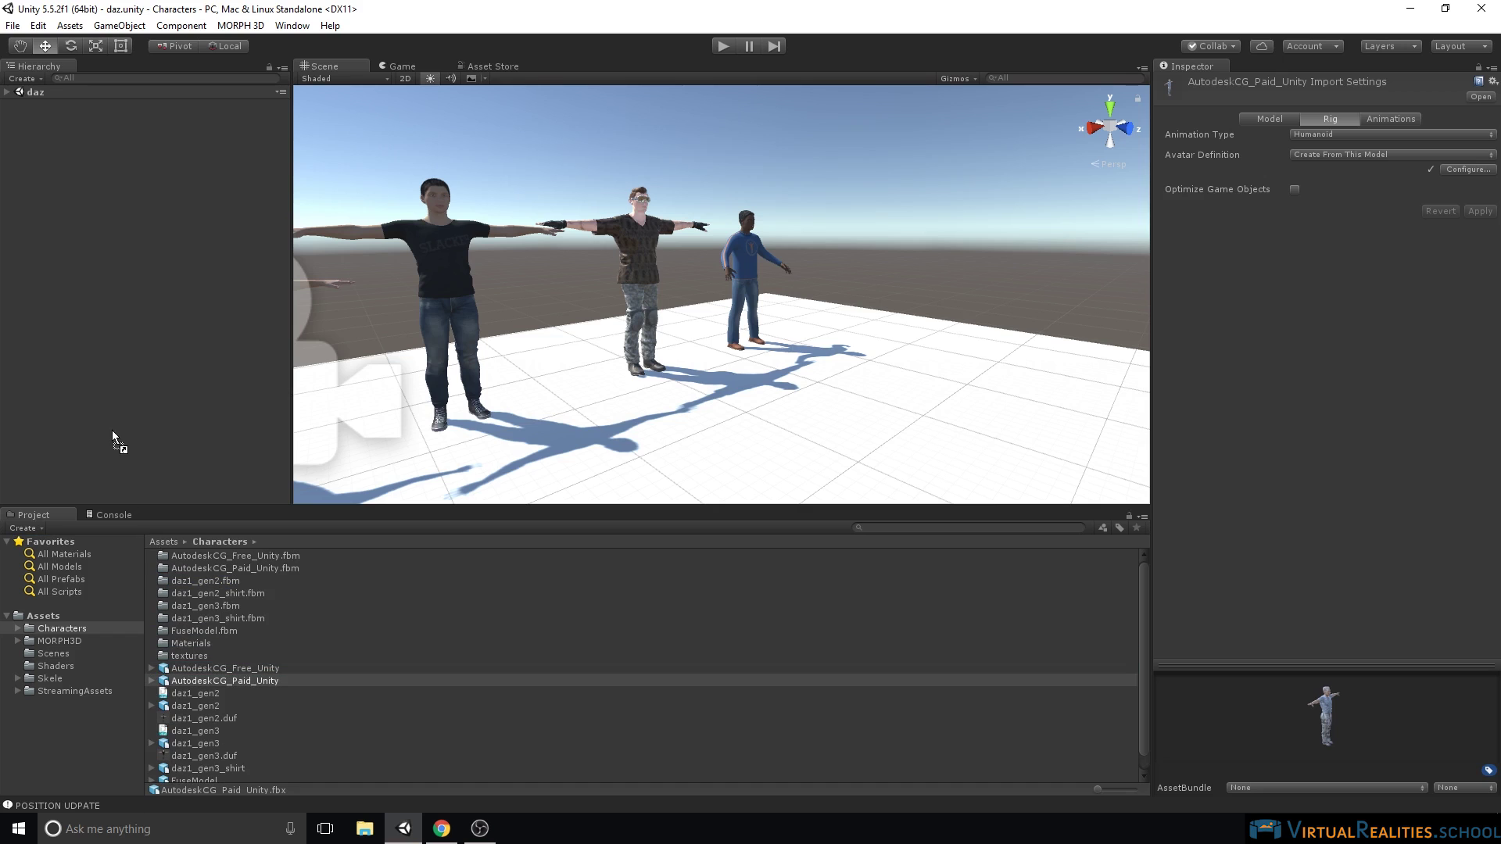
left_click_drag(48, 153, 31, 123)
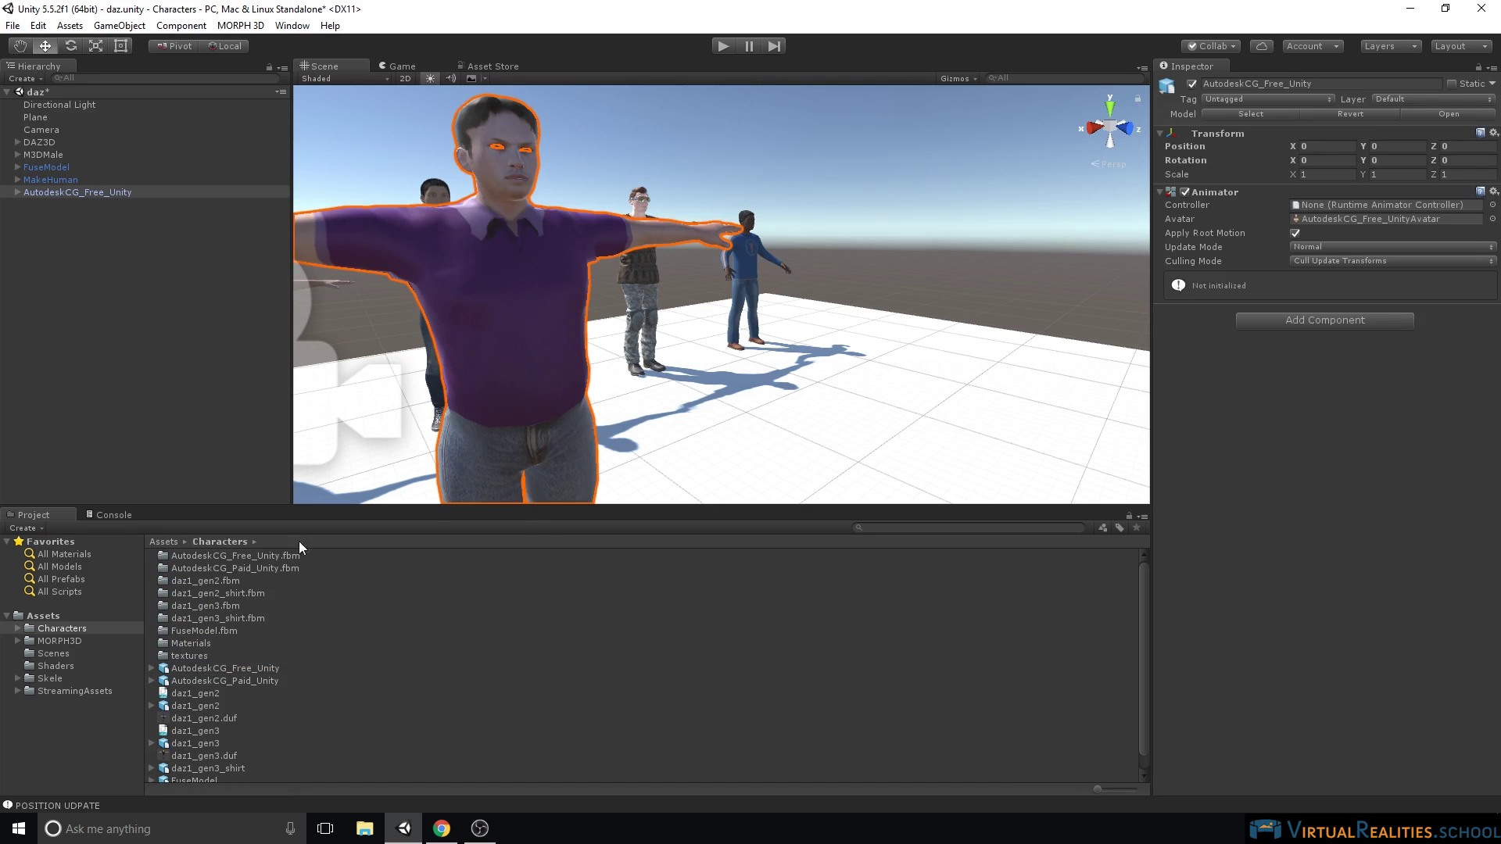
left_click_drag(228, 679, 112, 271)
key("f")
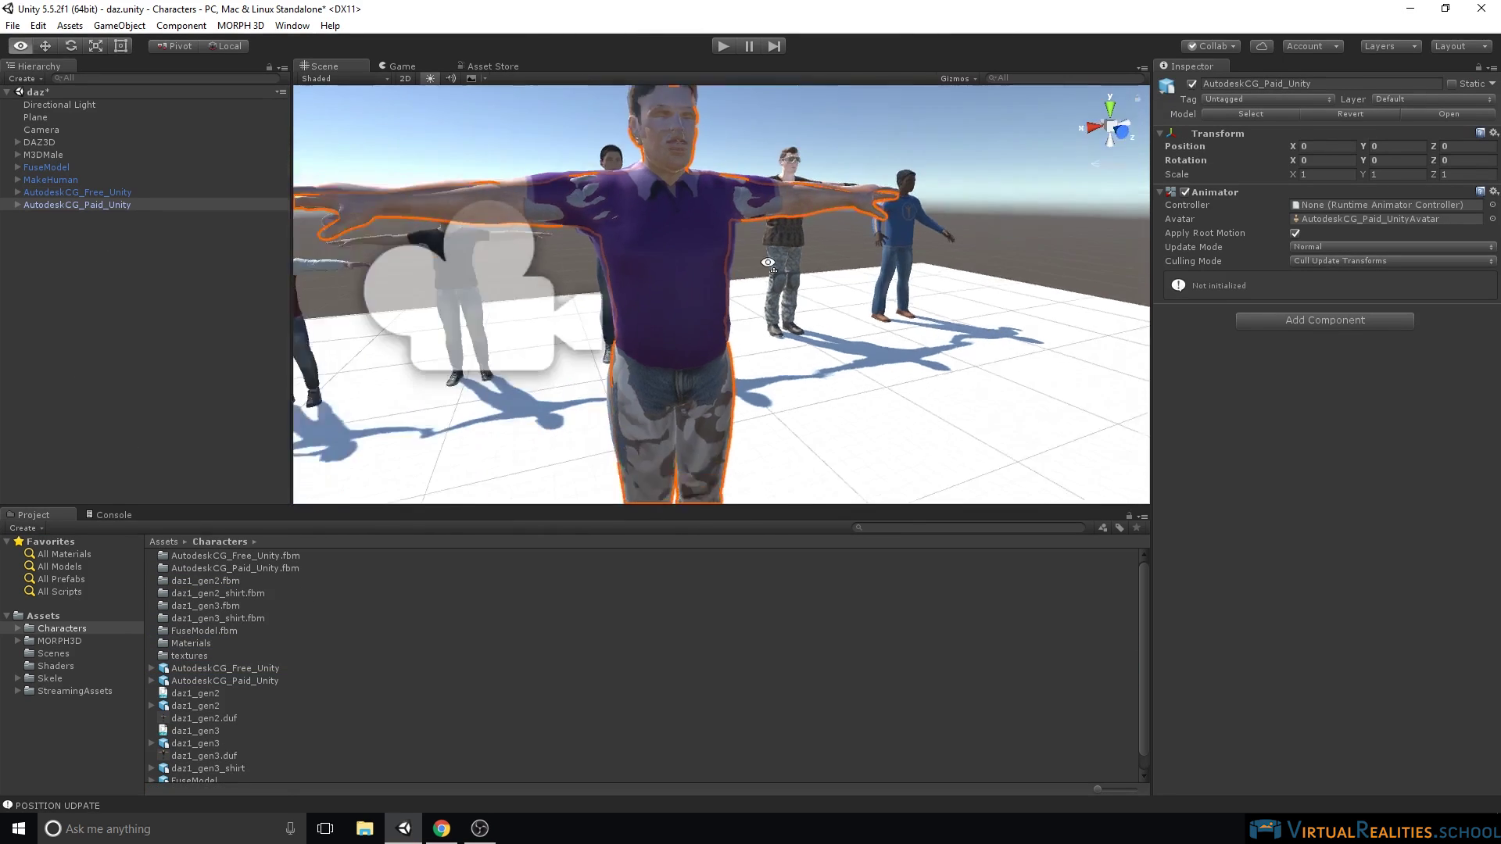
scroll(831, 344, "down", 3)
middle_click_drag(832, 344, 554, 338)
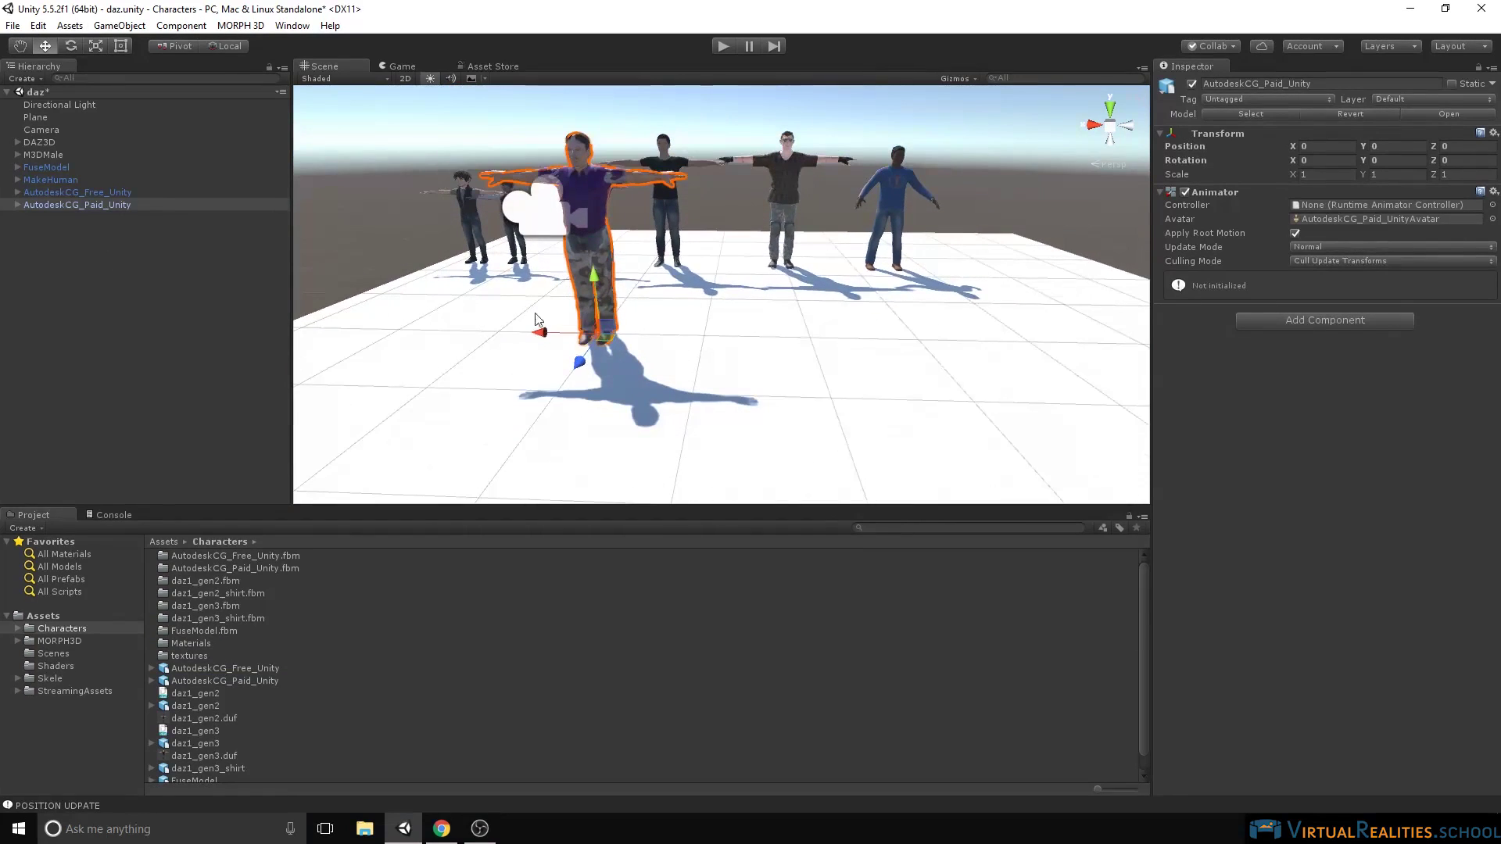
Move both characters into the lineup, placing the free one at X -6.33, Z -2.58
left_click_drag(553, 339, 969, 281)
left_click_drag(878, 264, 897, 264)
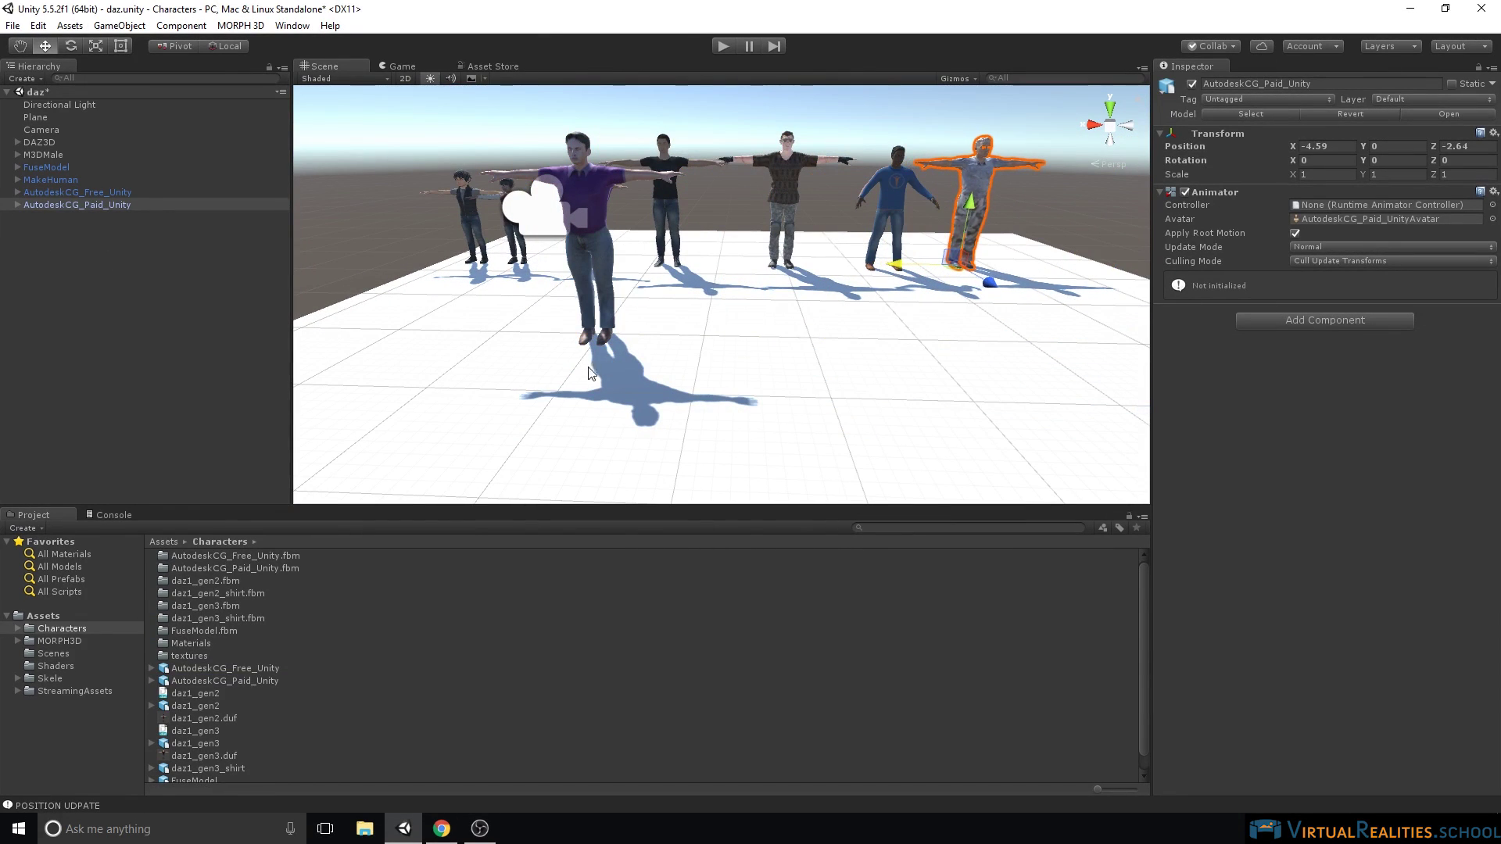
left_click(78, 192)
left_click_drag(546, 332, 1009, 312)
key("f")
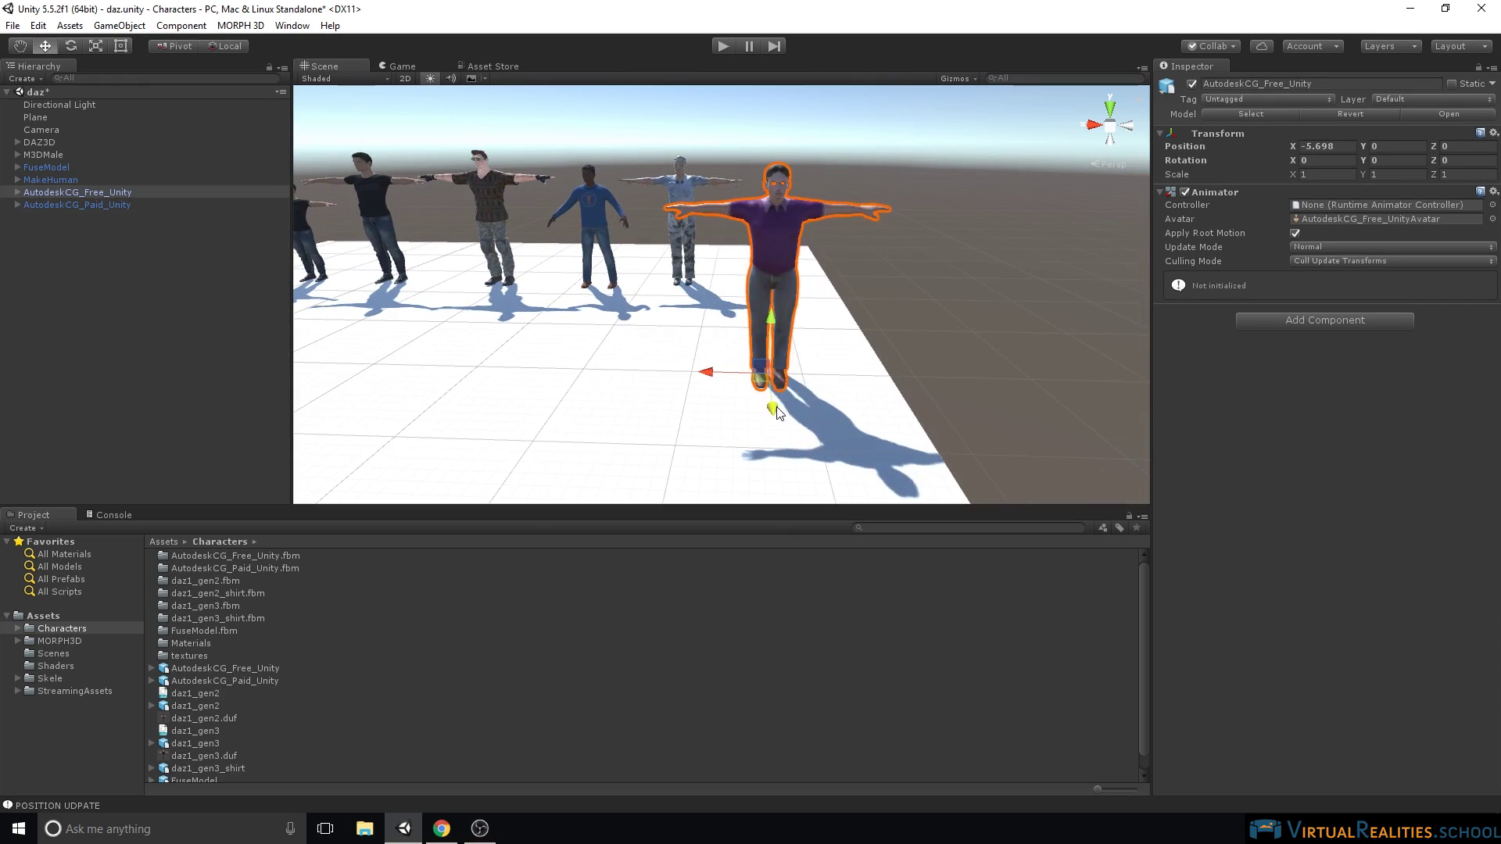
left_click_drag(772, 403, 744, 293)
scroll(714, 345, "up", 5)
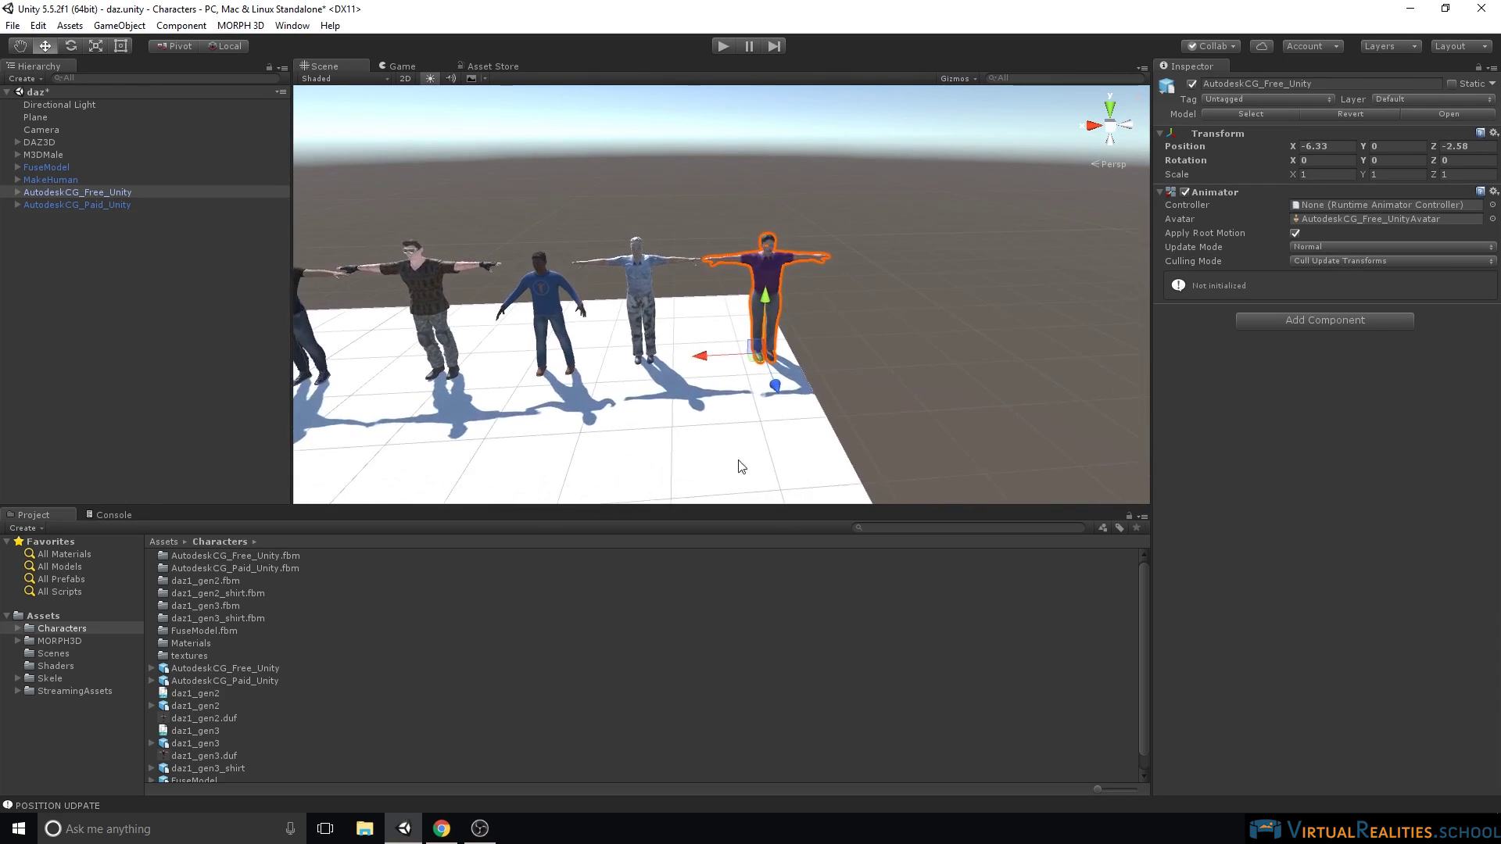
scroll(698, 359, "up", 5)
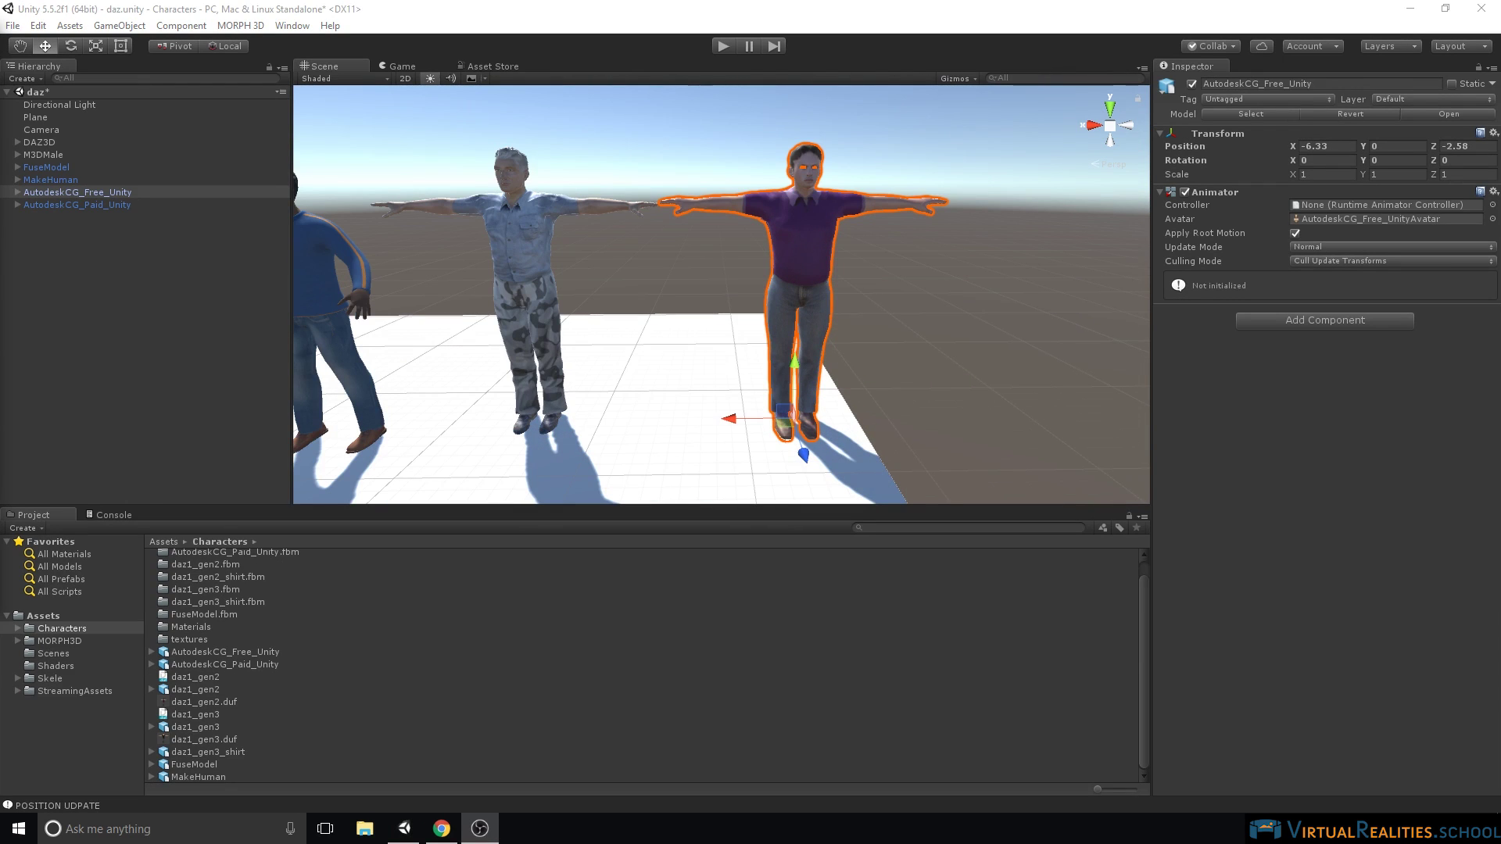
scroll(663, 200, "down", 3)
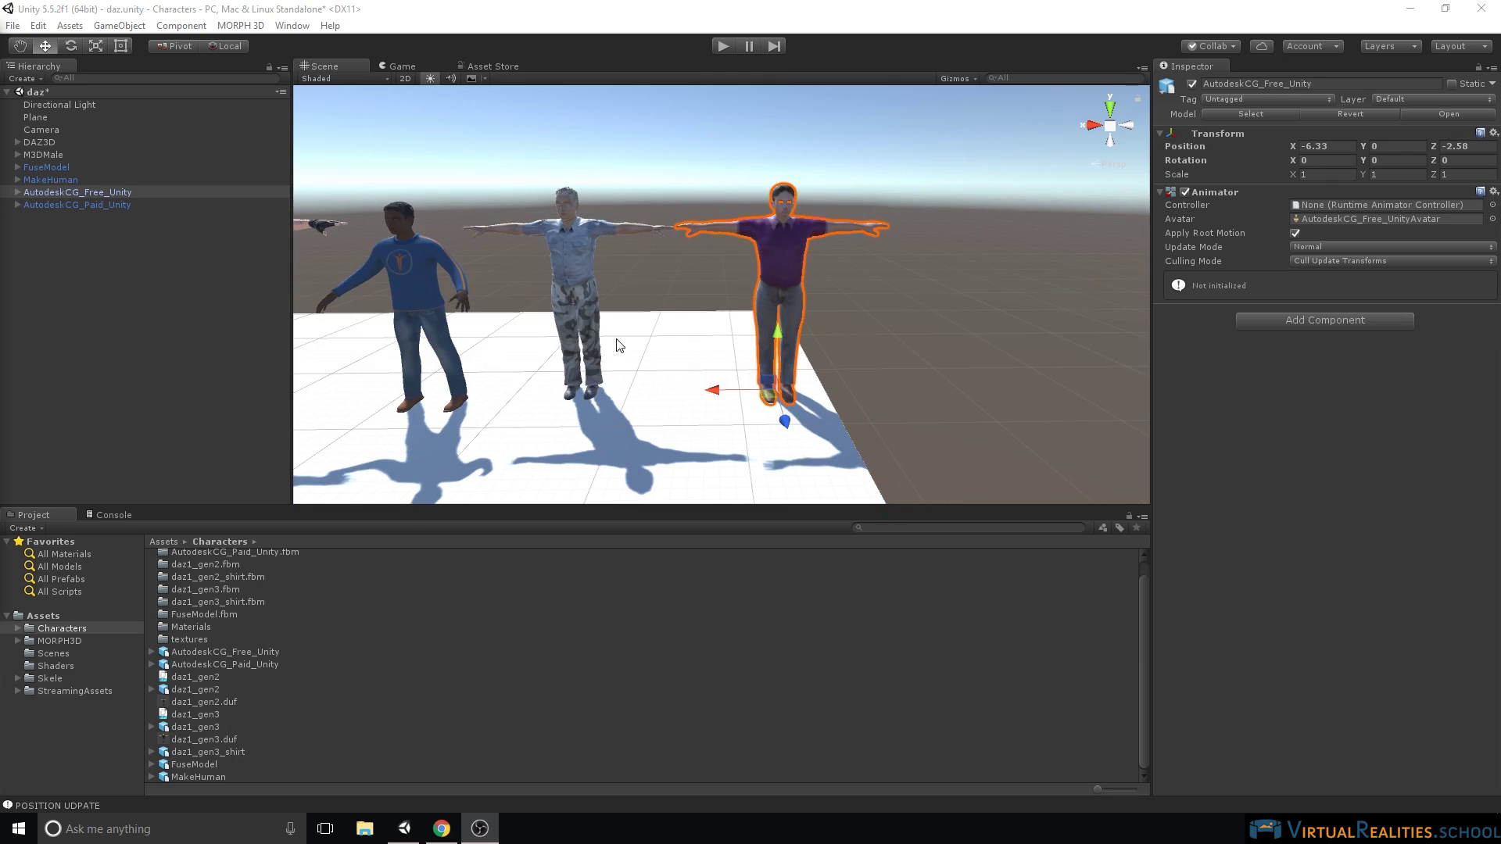
scroll(866, 209, "up", 5)
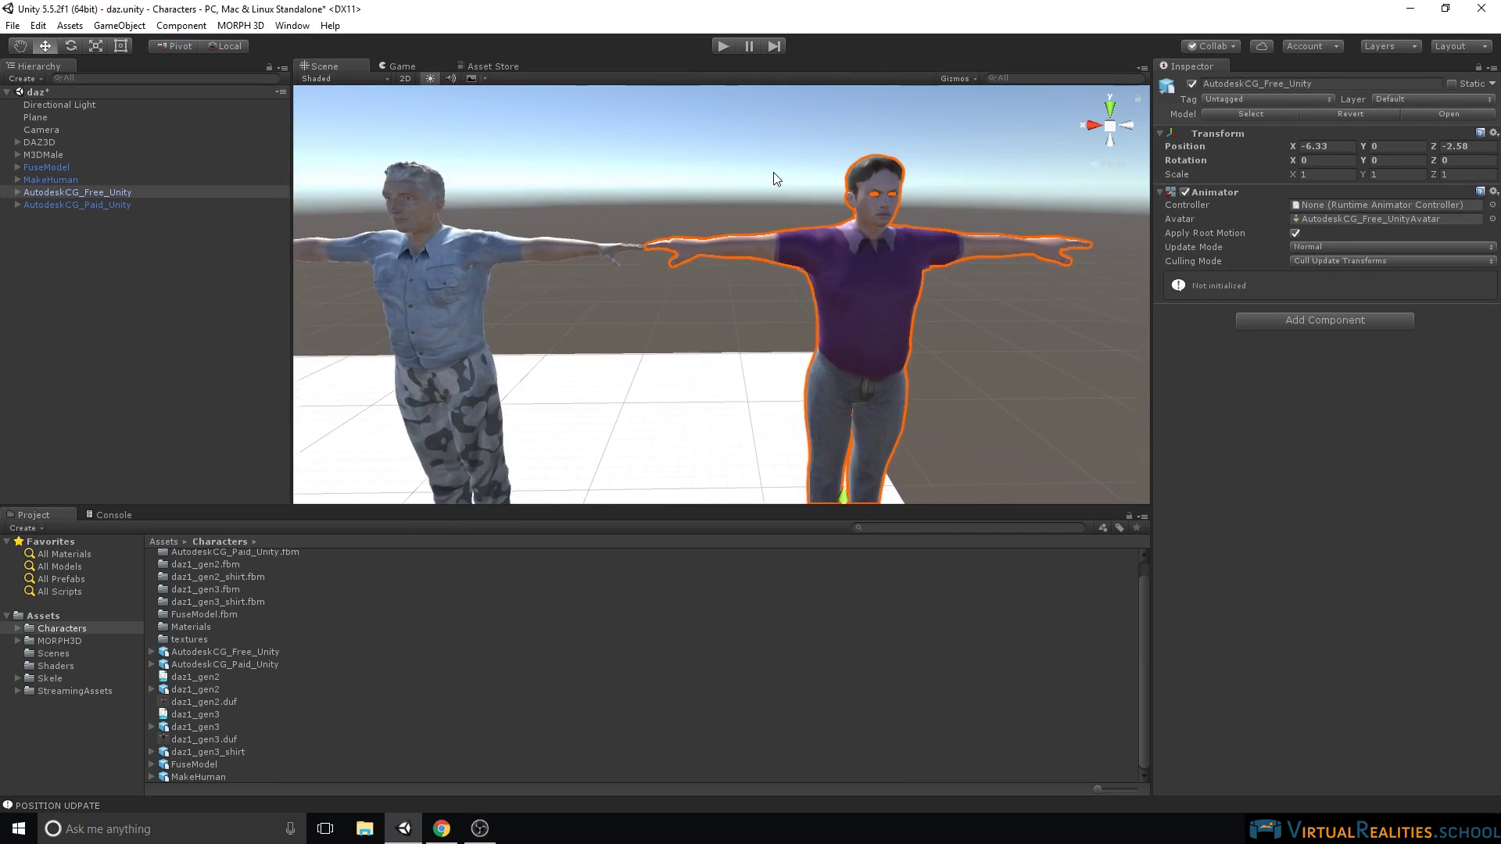
scroll(768, 177, "up", 3)
left_click(727, 143)
scroll(729, 140, "up", 2)
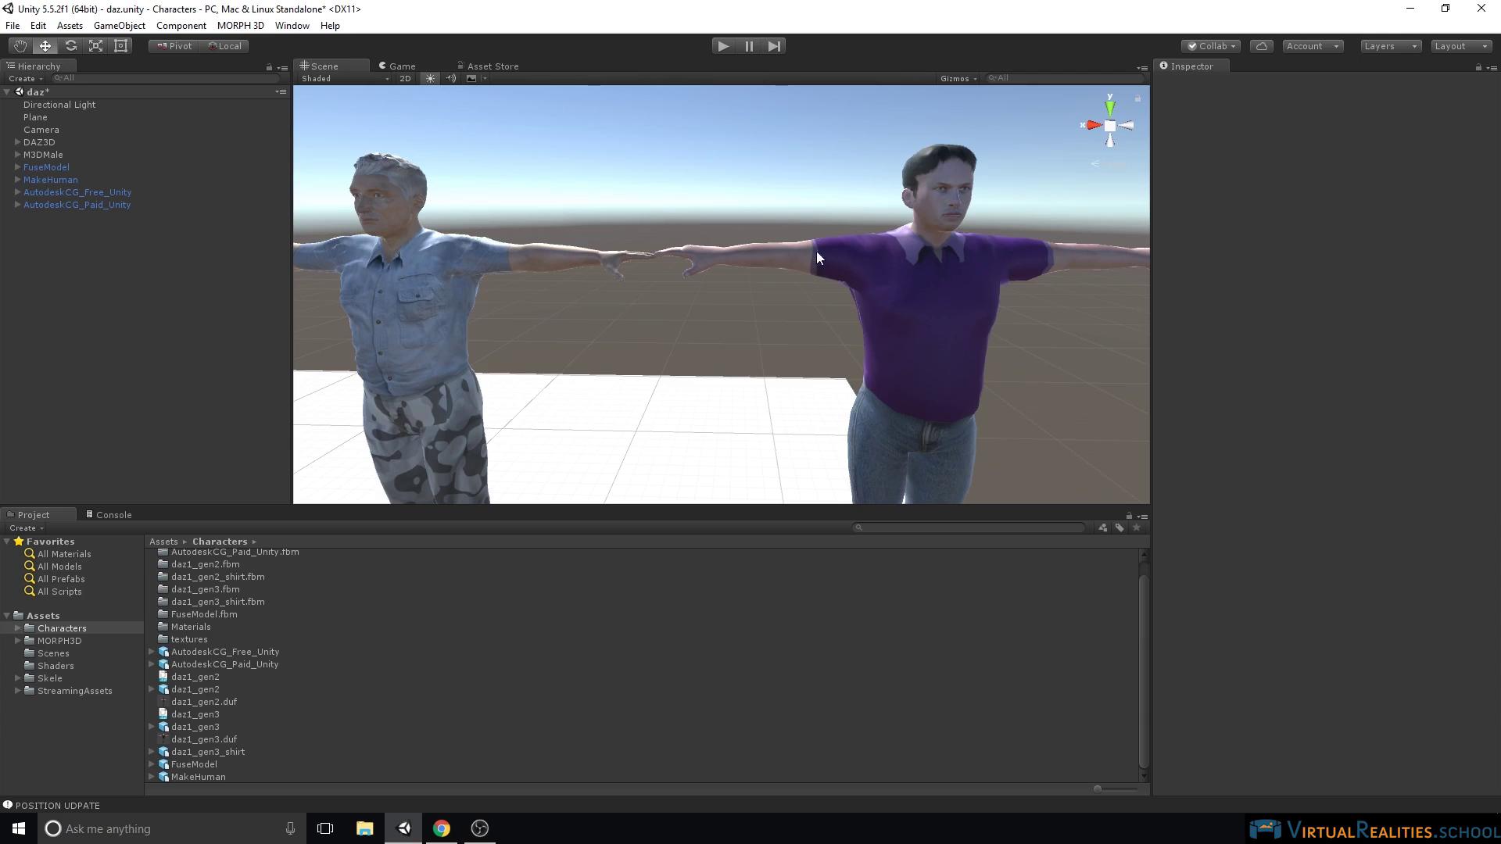
middle_click_drag(899, 251, 744, 226)
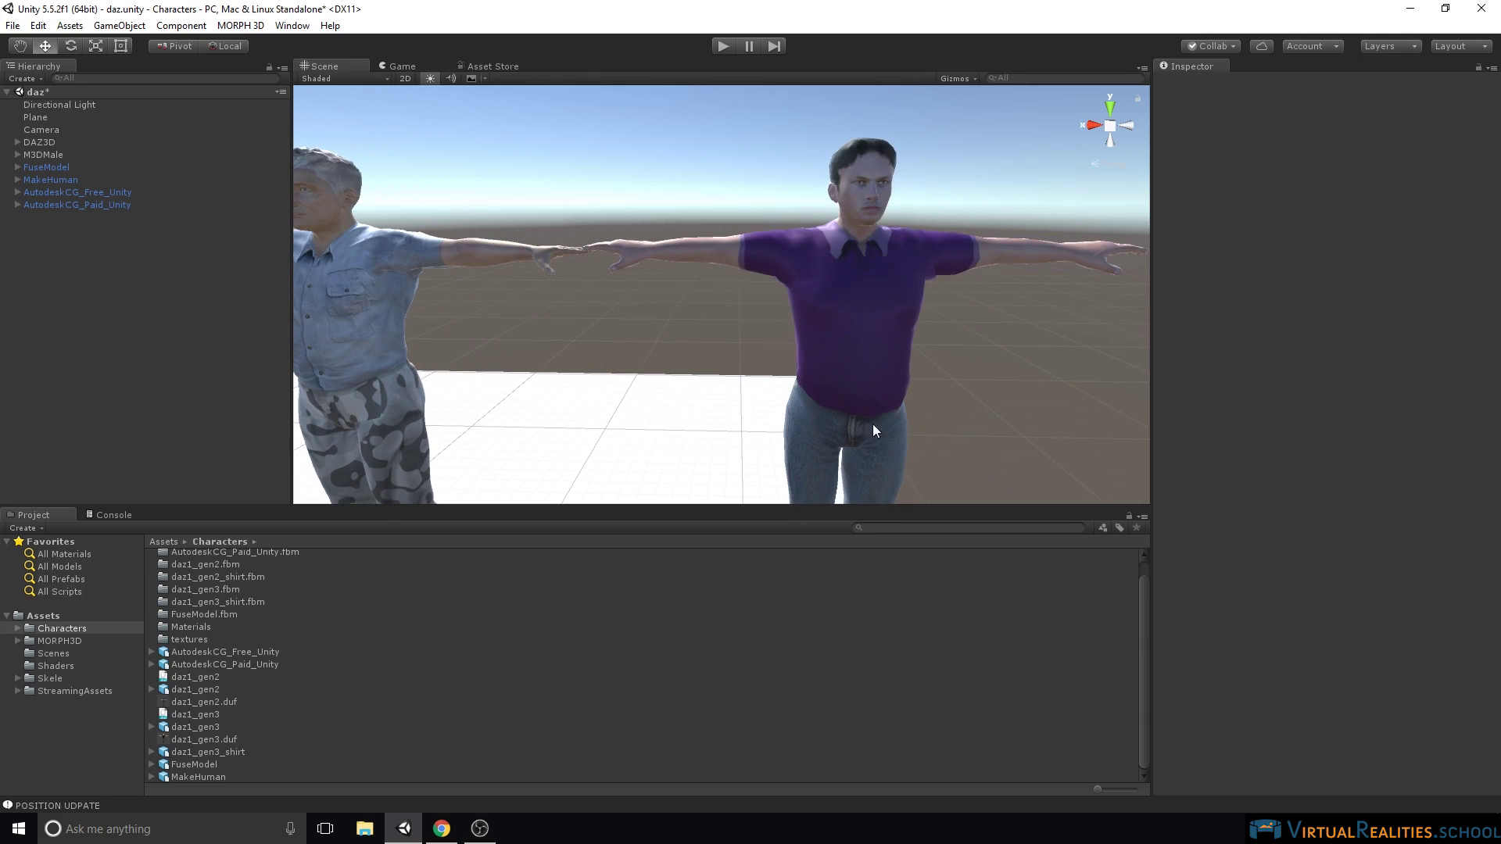
scroll(872, 424, "down", 5)
scroll(664, 223, "up", 5)
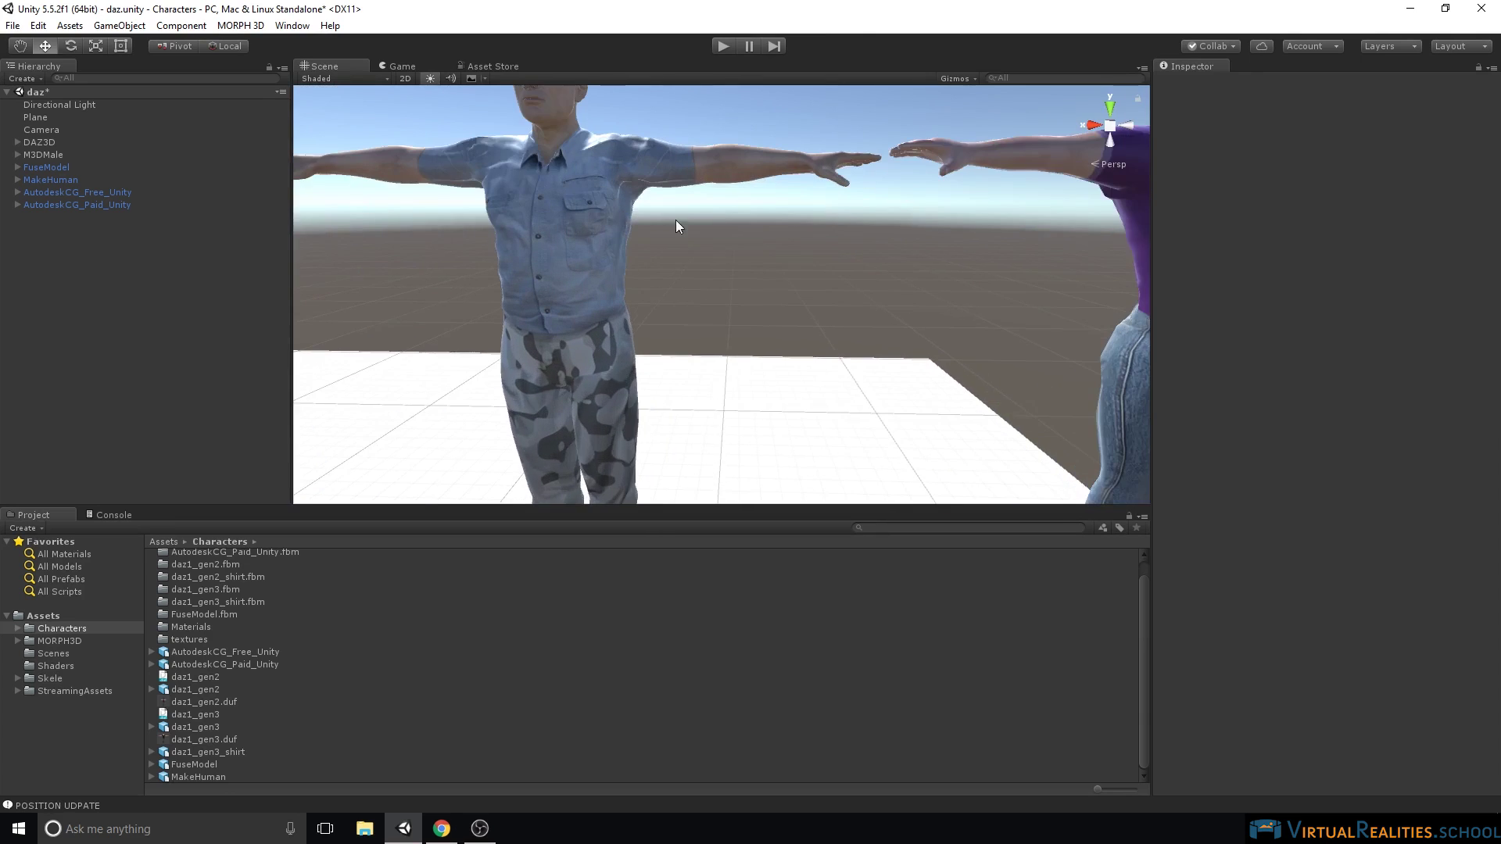
scroll(676, 221, "down", 3)
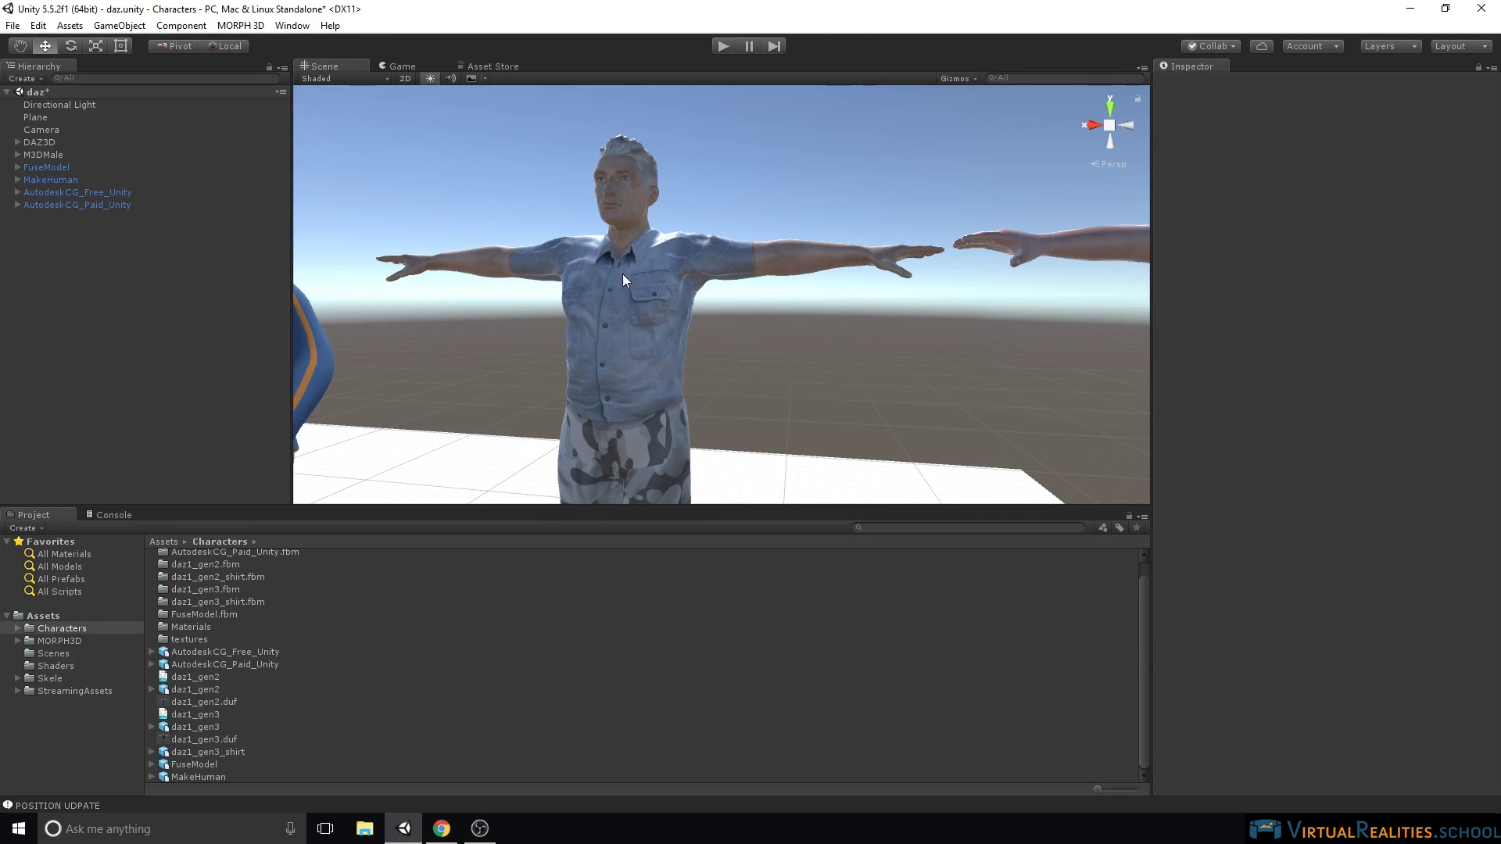
left_click_drag(814, 260, 684, 344, "alt")
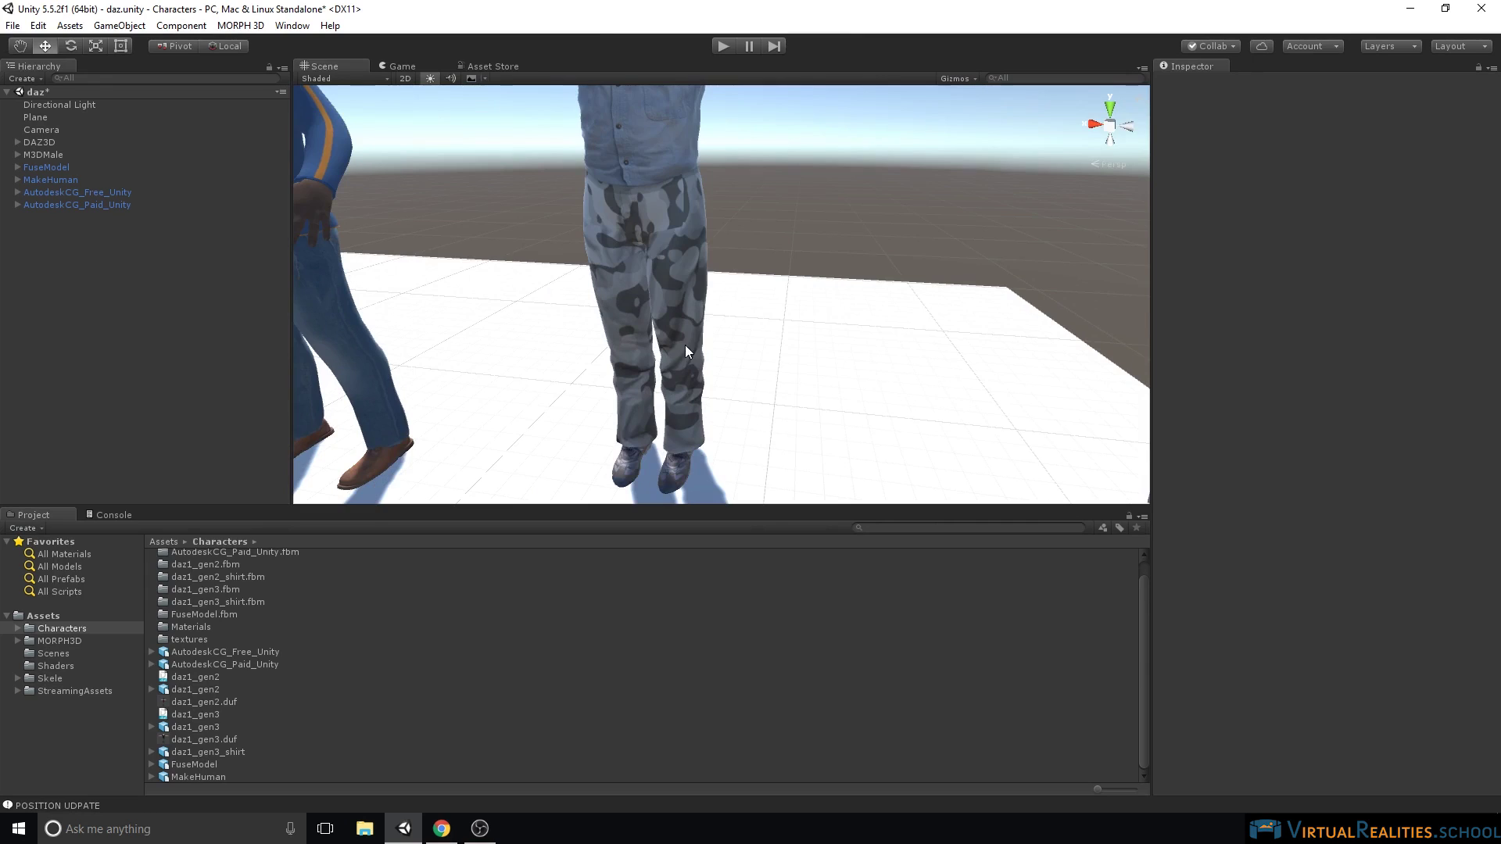
Expand both Autodesk characters and frame the free character's H_DDS_LowRes body mesh
left_click(17, 192)
left_click(17, 317)
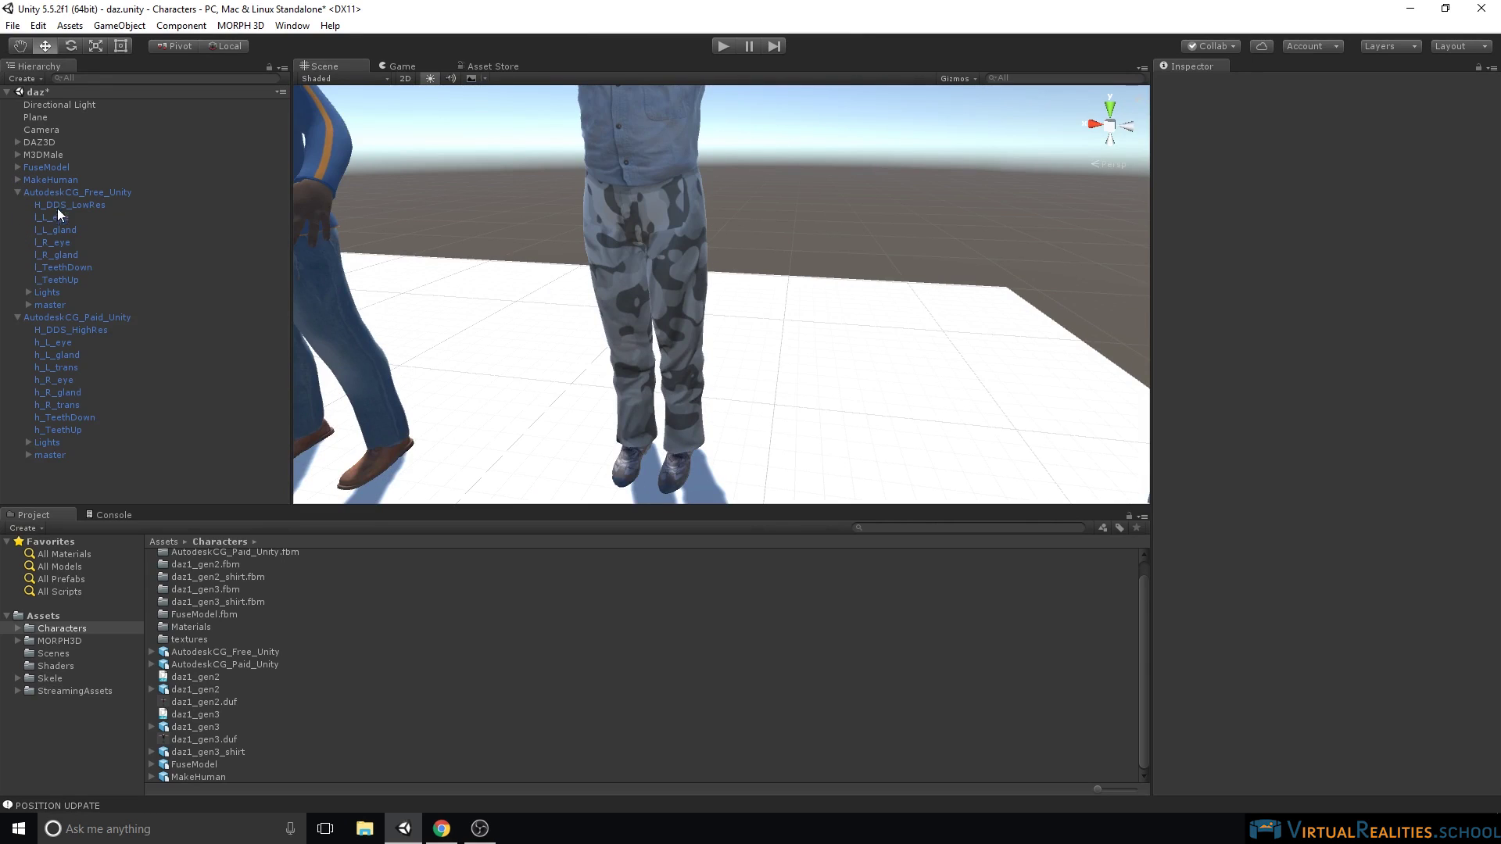
left_click(99, 205)
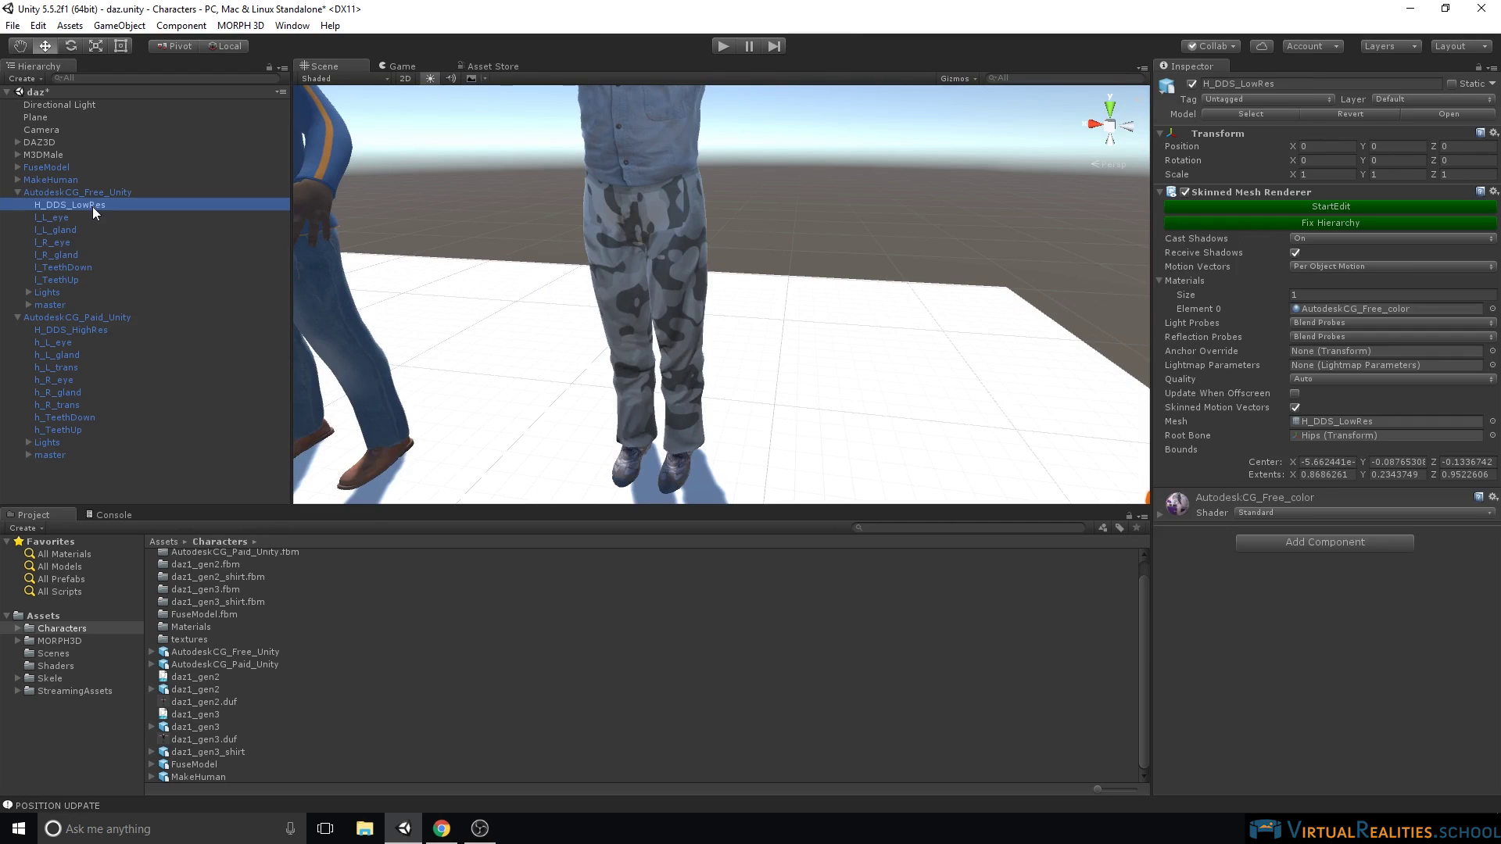
key("f")
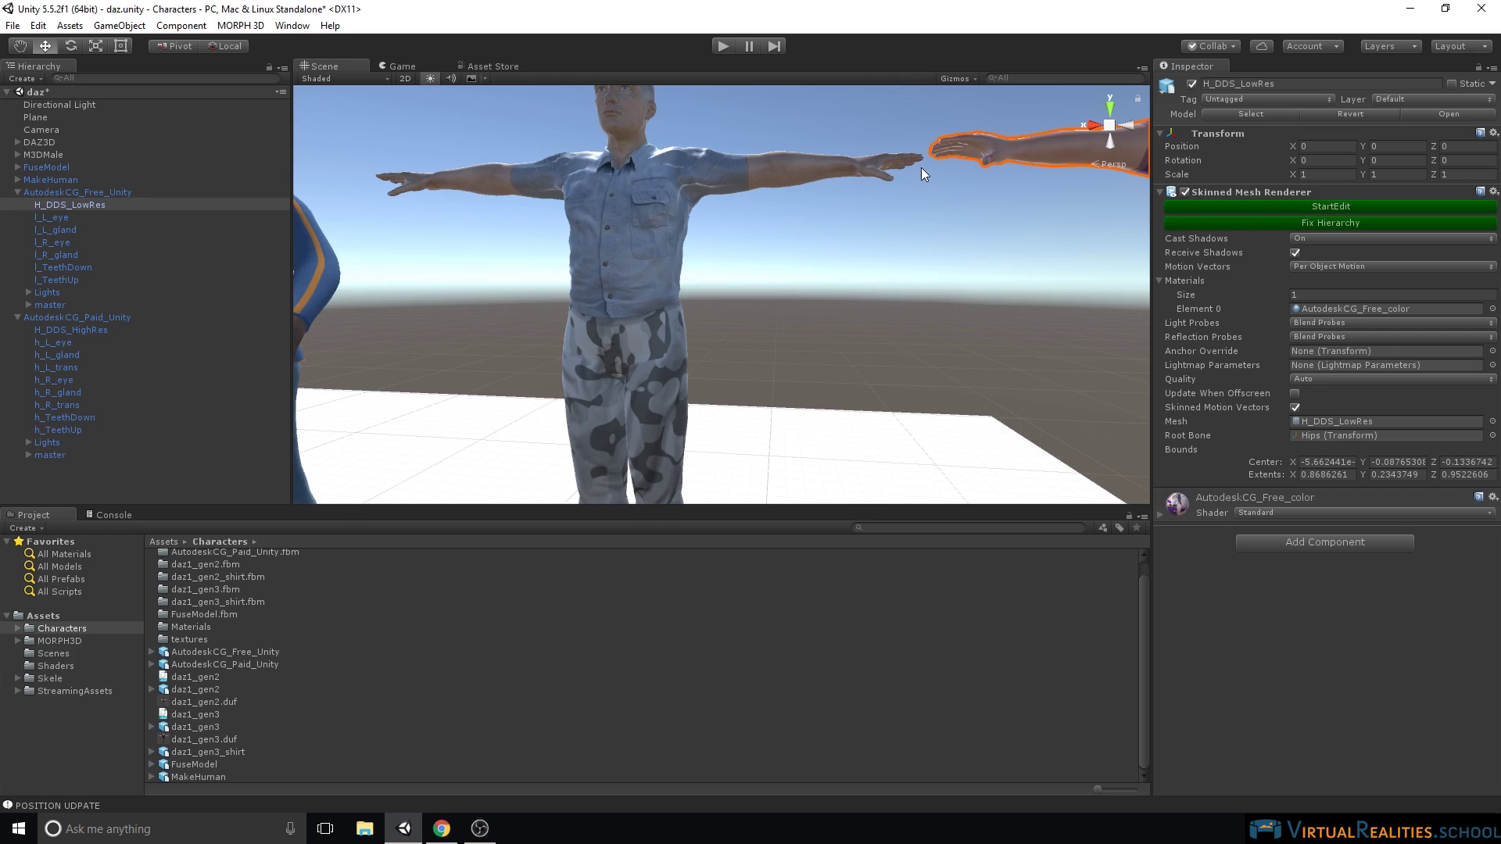
Orbit around the characters to view the purple-shirted free one beside the others
left_click_drag(921, 167, 833, 283, "alt")
scroll(833, 283, "up", 4)
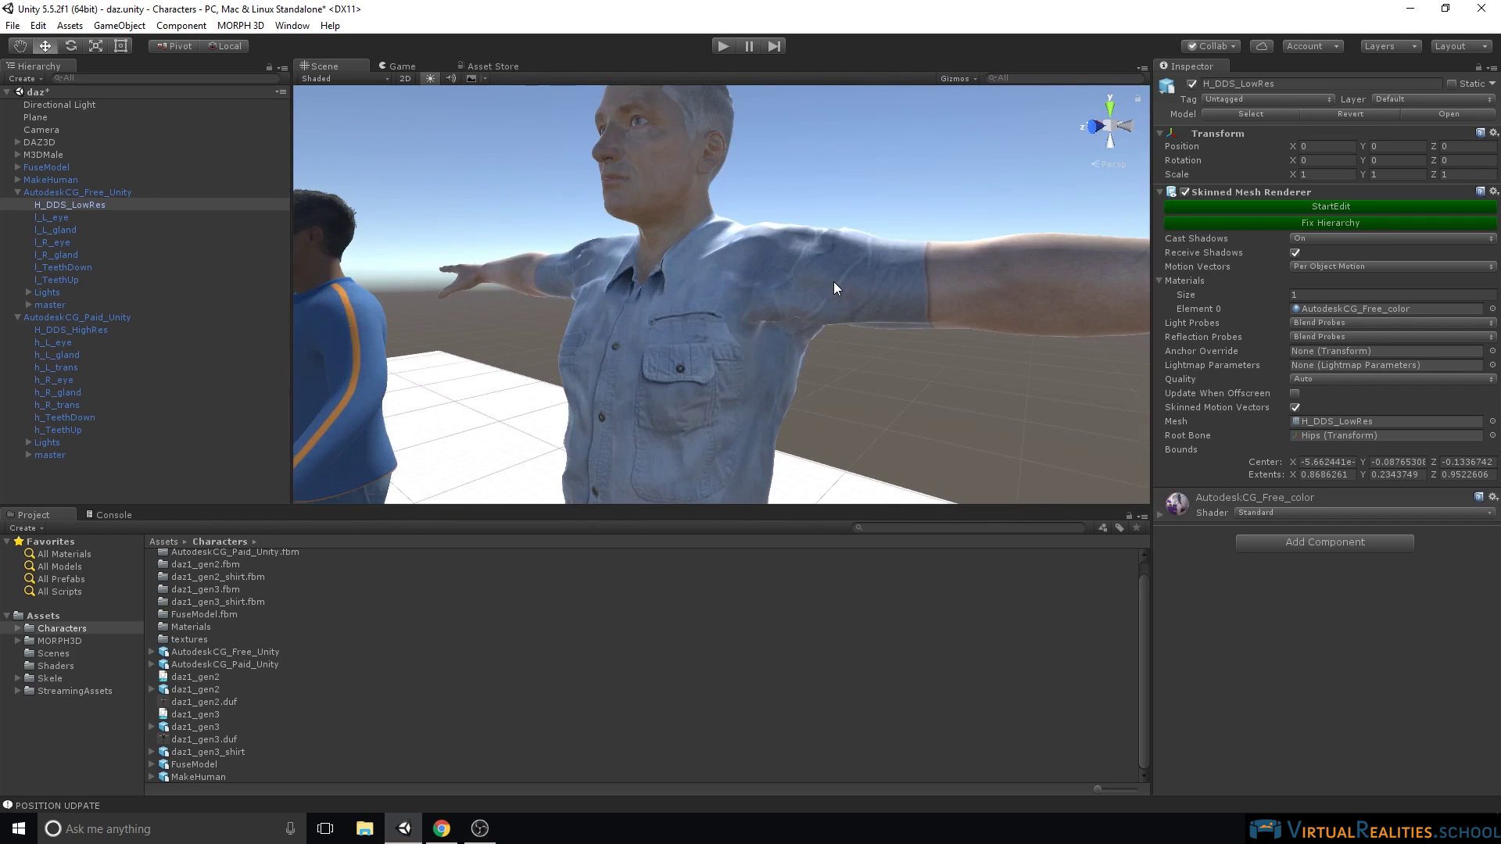
scroll(820, 288, "up", 6)
scroll(816, 289, "down", 5)
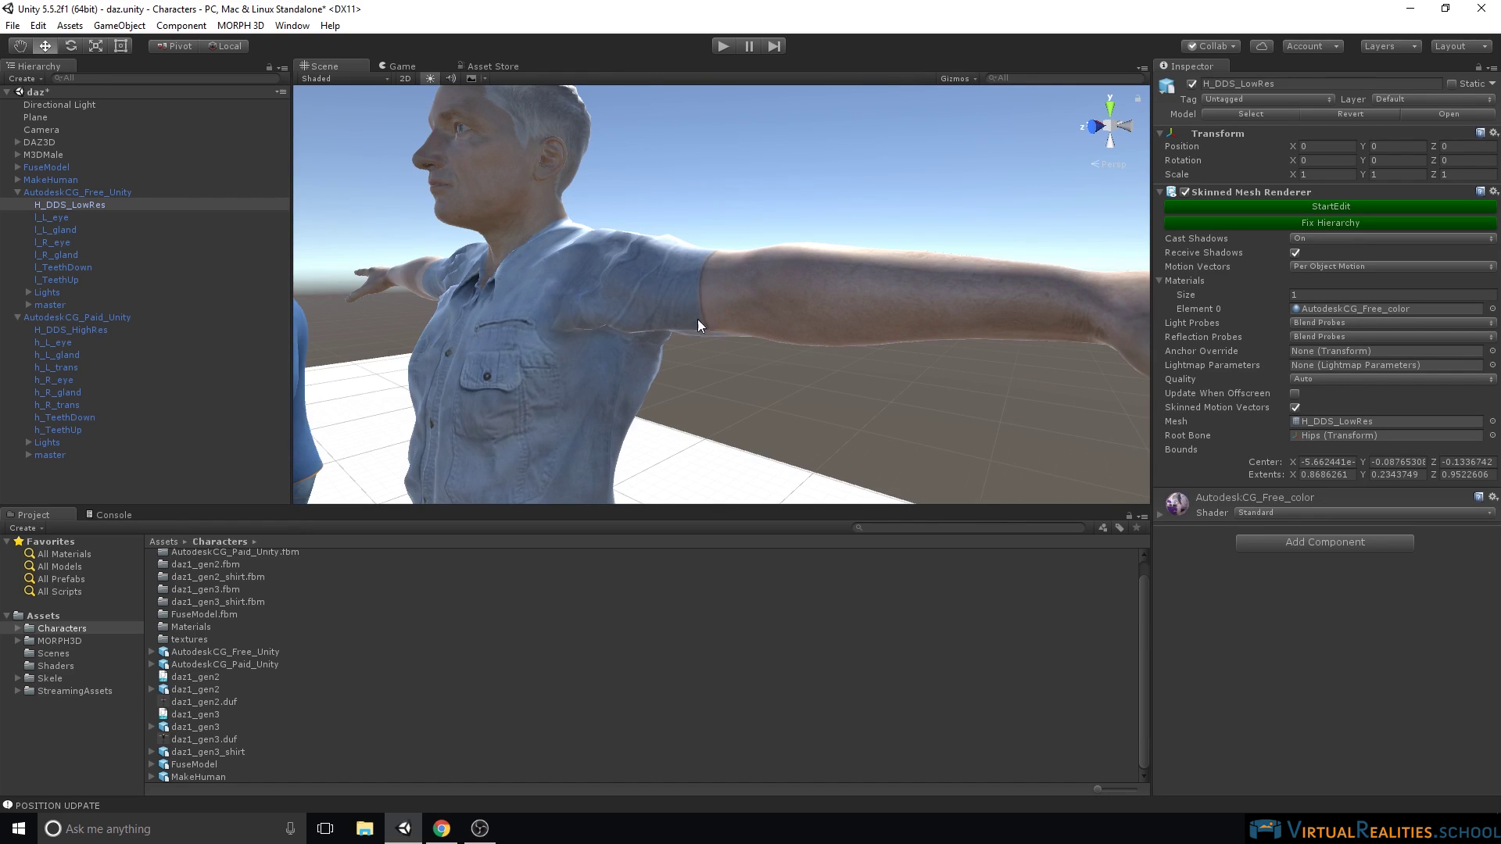
middle_click_drag(689, 349, 729, 189)
scroll(665, 312, "down", 3)
scroll(660, 275, "up", 5)
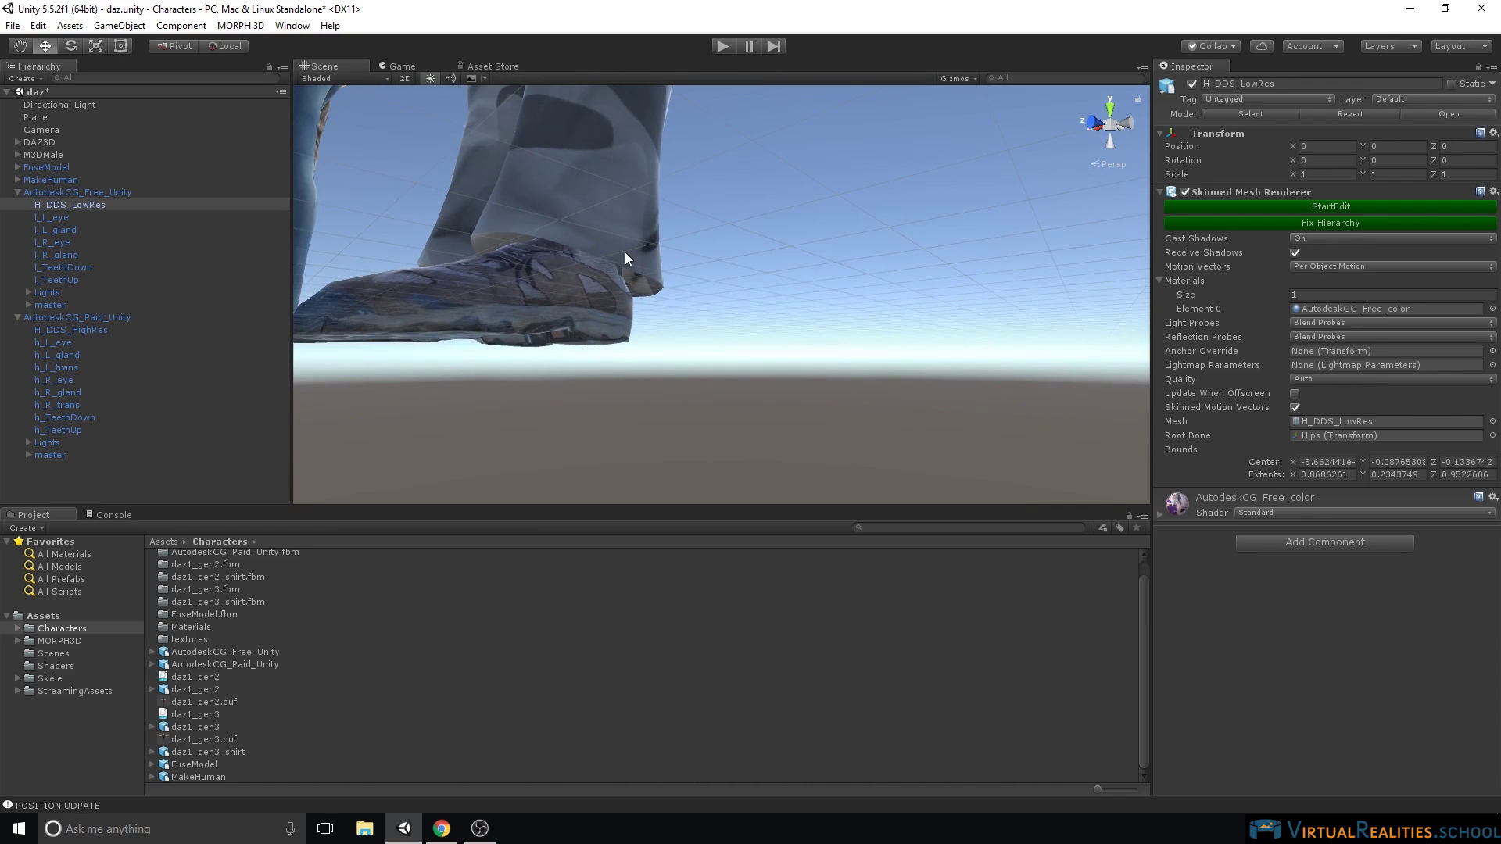
left_click_drag(625, 251, 685, 241, "alt")
left_click_drag(666, 180, 749, 170, "alt")
left_click_drag(597, 203, 706, 179, "alt")
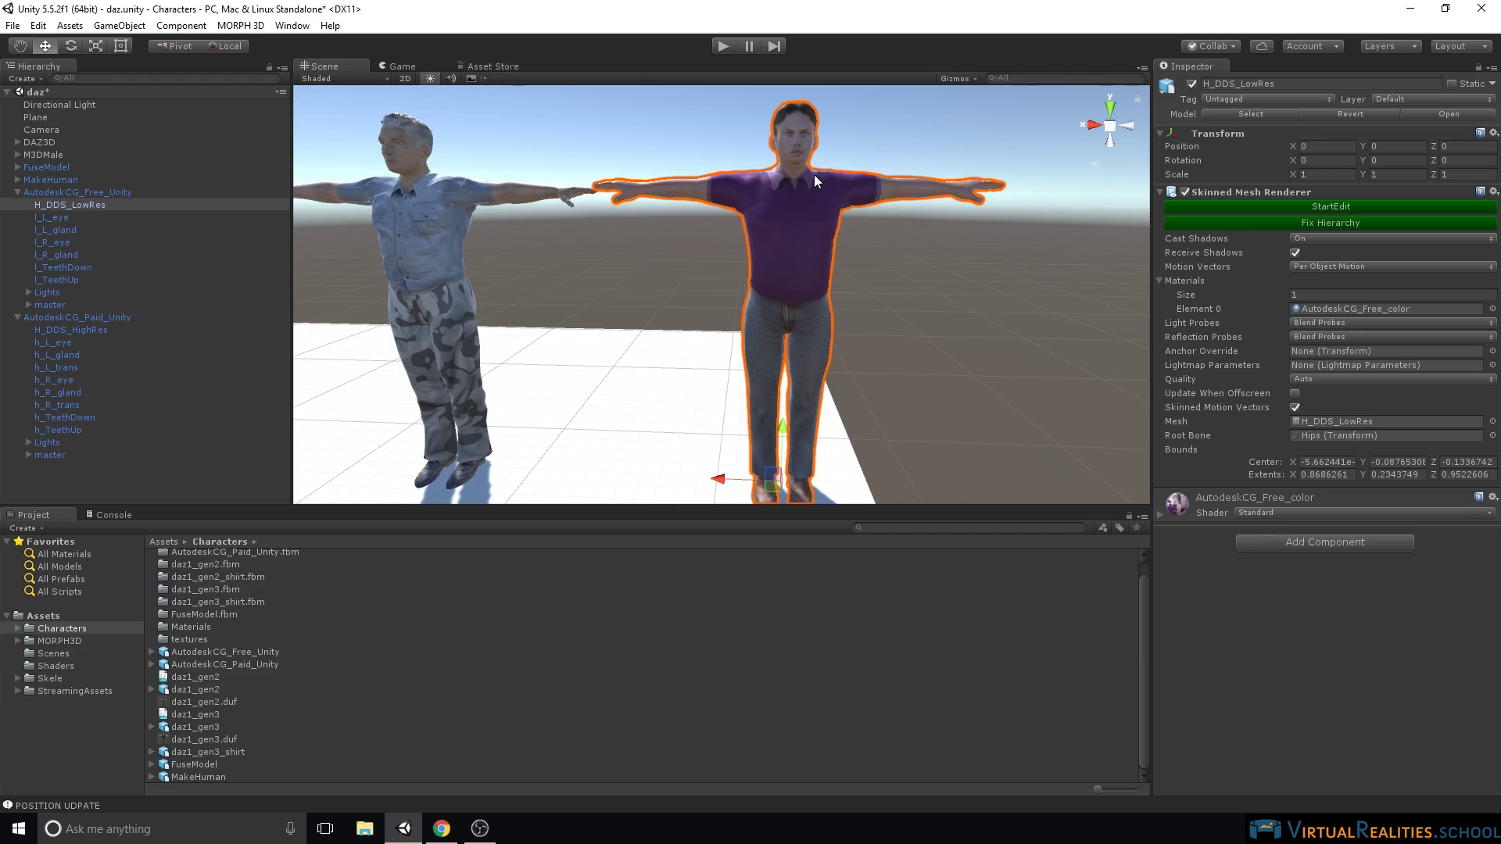
right_click_drag(545, 209, 299, 233)
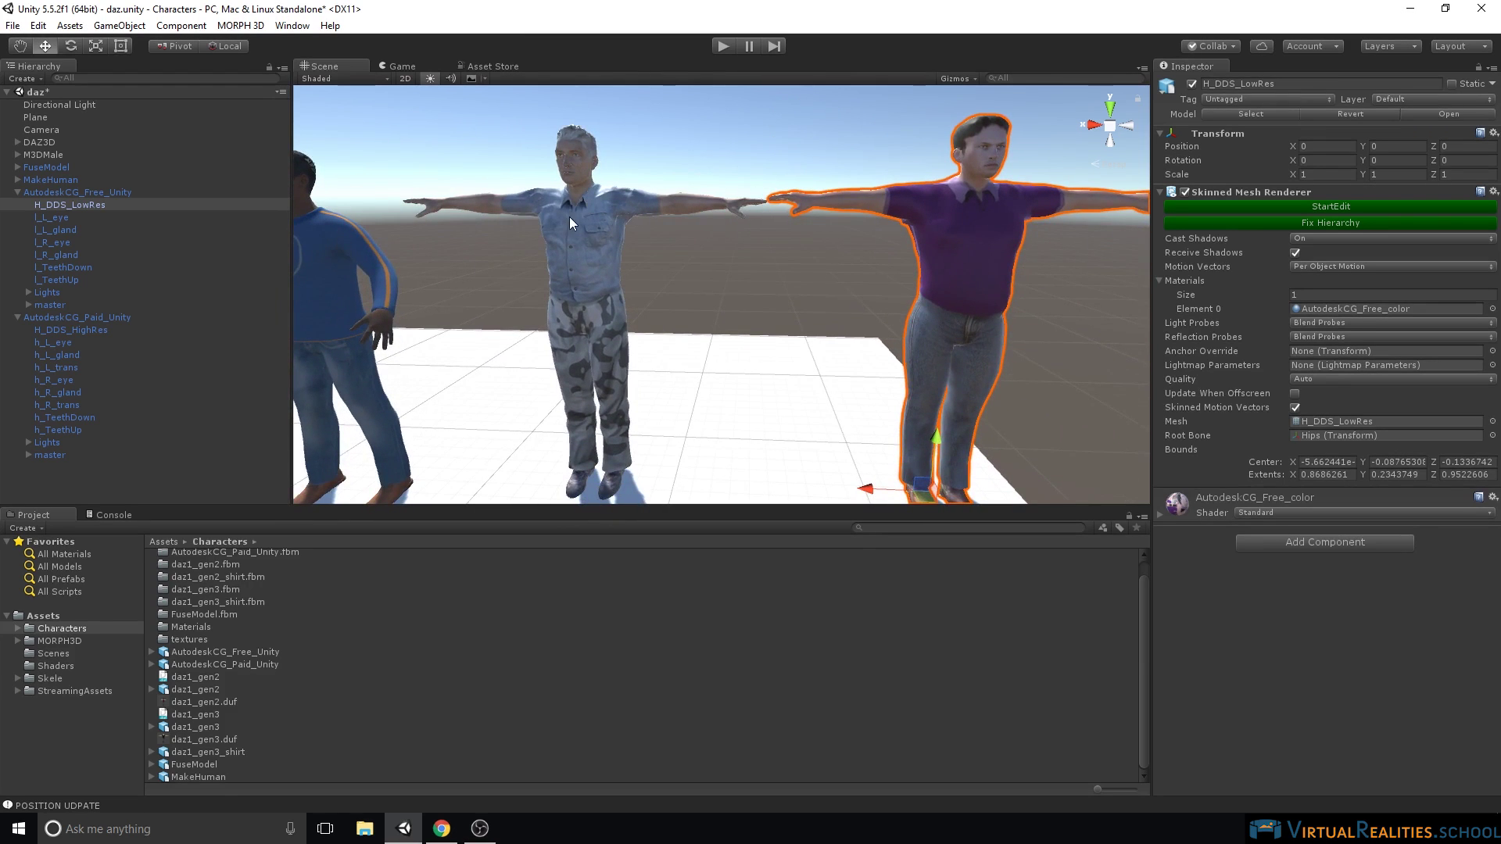
Step through the characters' eye and teeth parts, ending on the paid character's h_R_trans
left_click(56, 217)
left_click(55, 230)
left_click(58, 217)
left_click(61, 230)
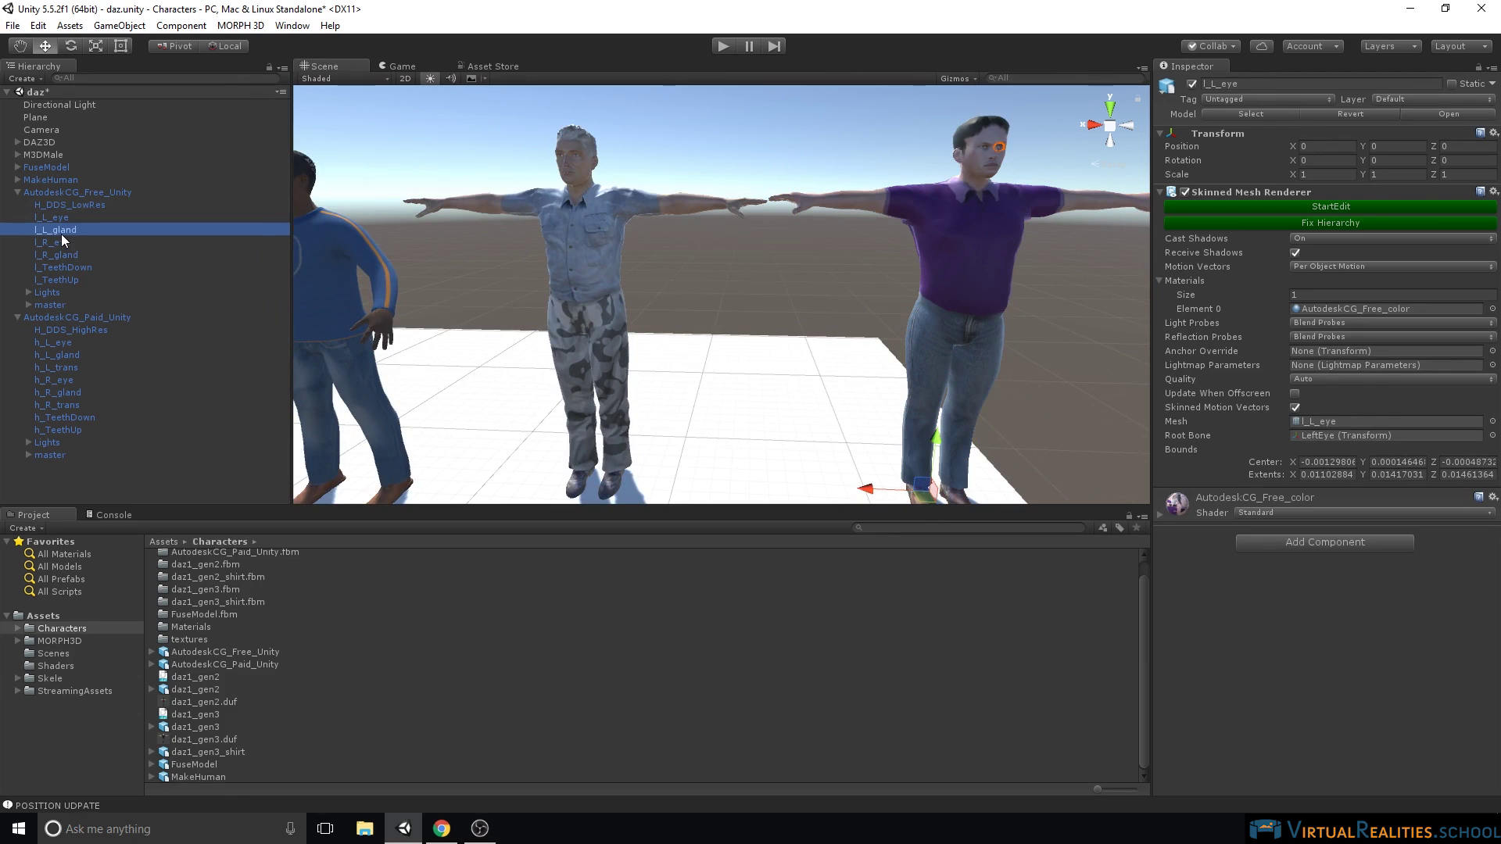
left_click(63, 242)
left_click(65, 267)
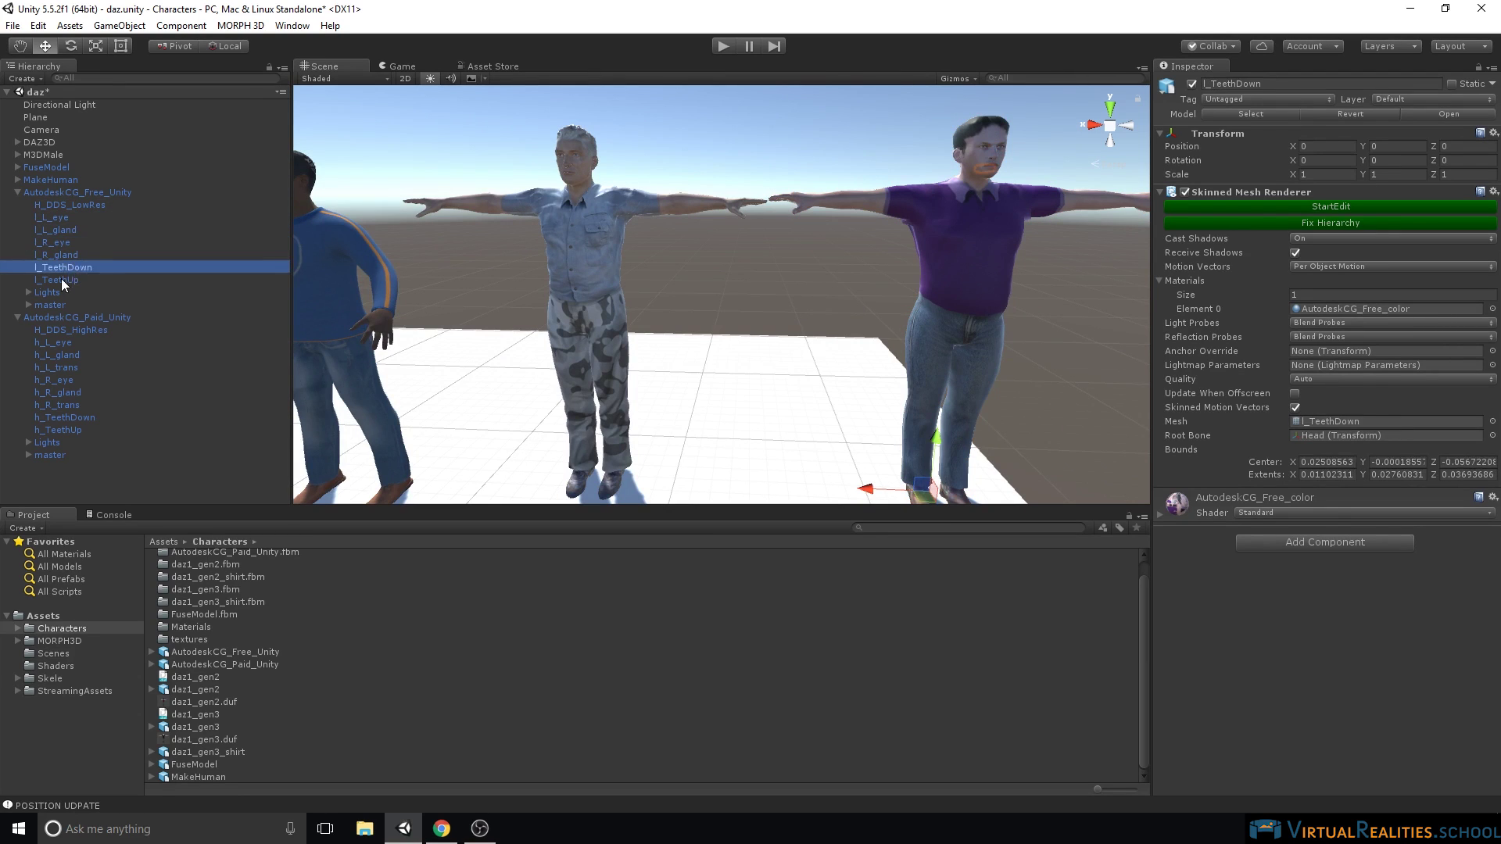
left_click(64, 280)
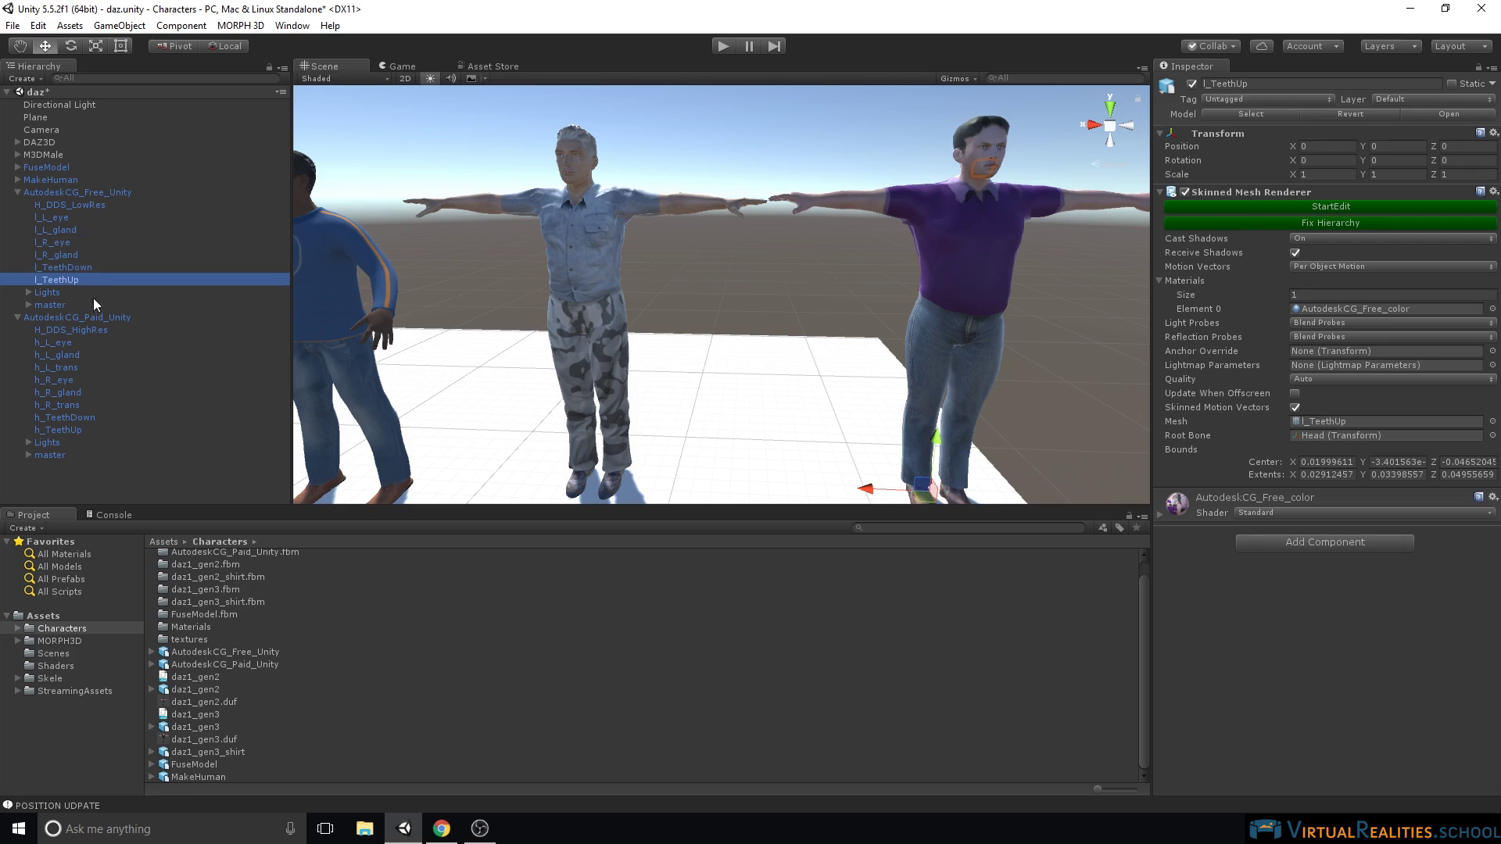
left_click(72, 367)
scroll(621, 228, "up", 2)
middle_click_drag(622, 228, 674, 276)
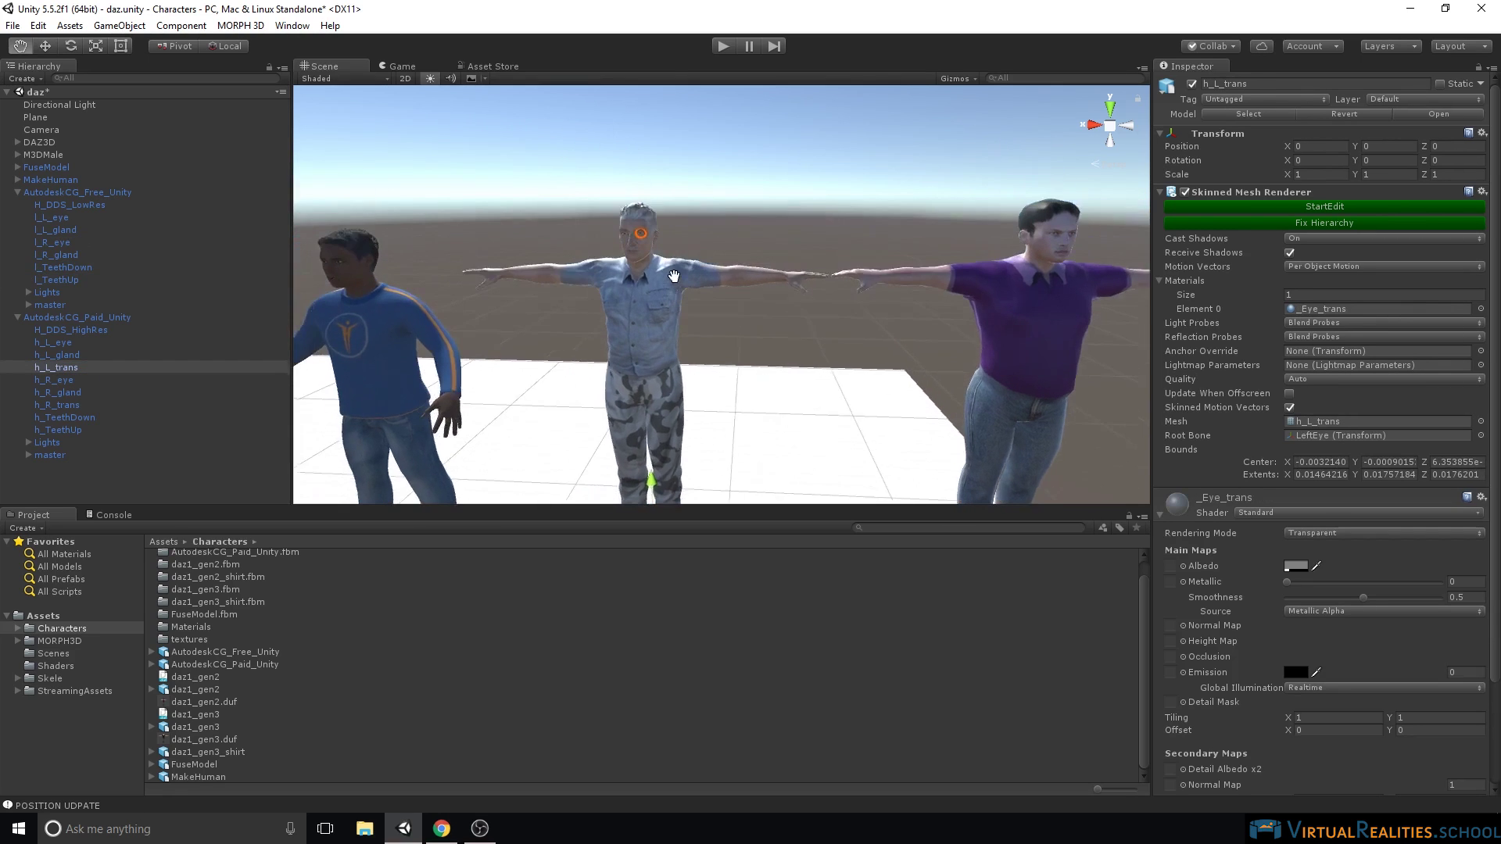
scroll(656, 274, "up", 3)
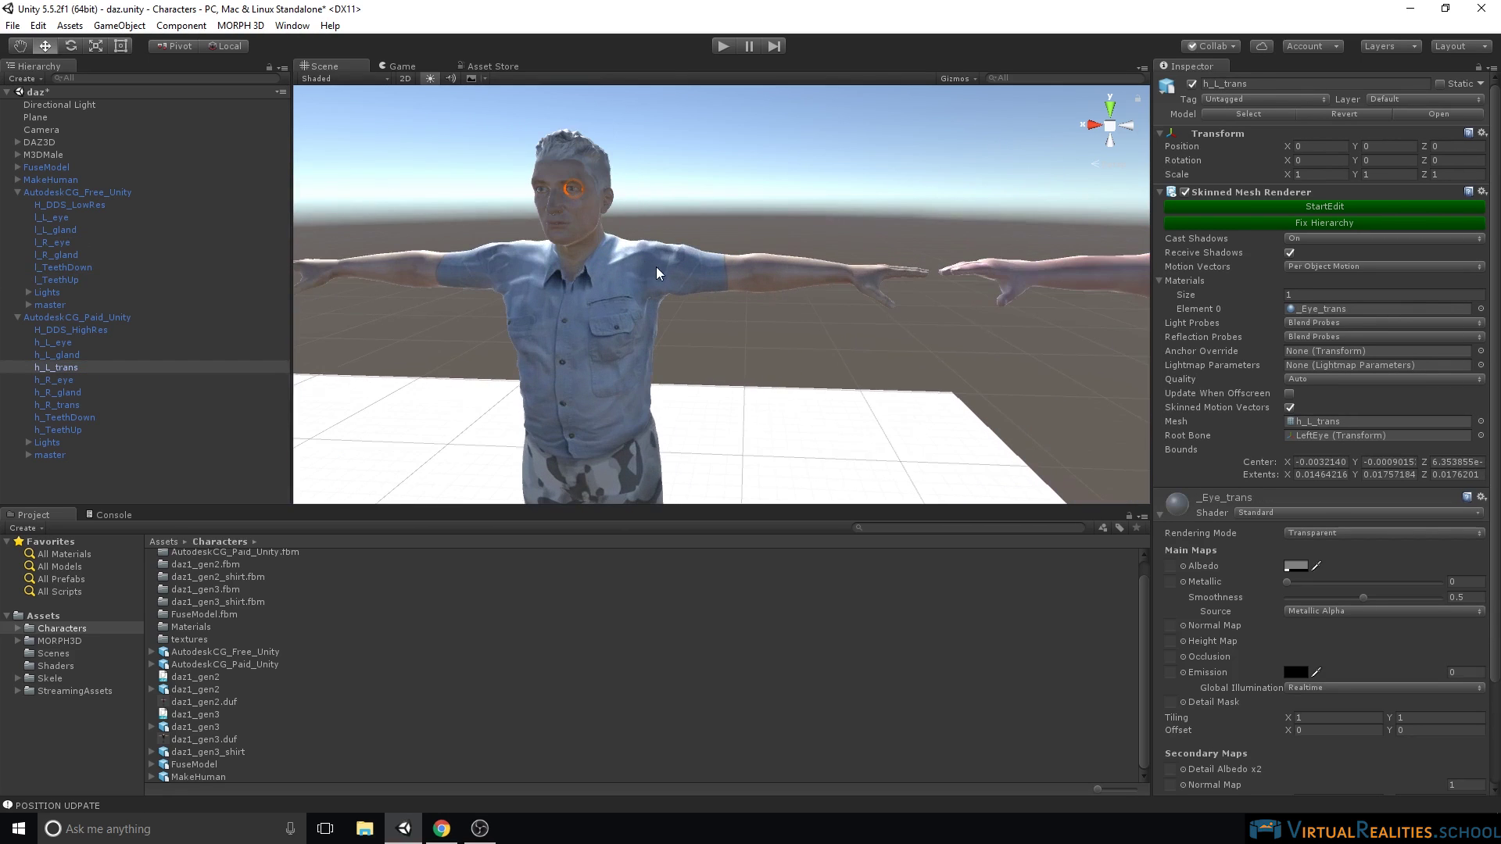
left_click(73, 405)
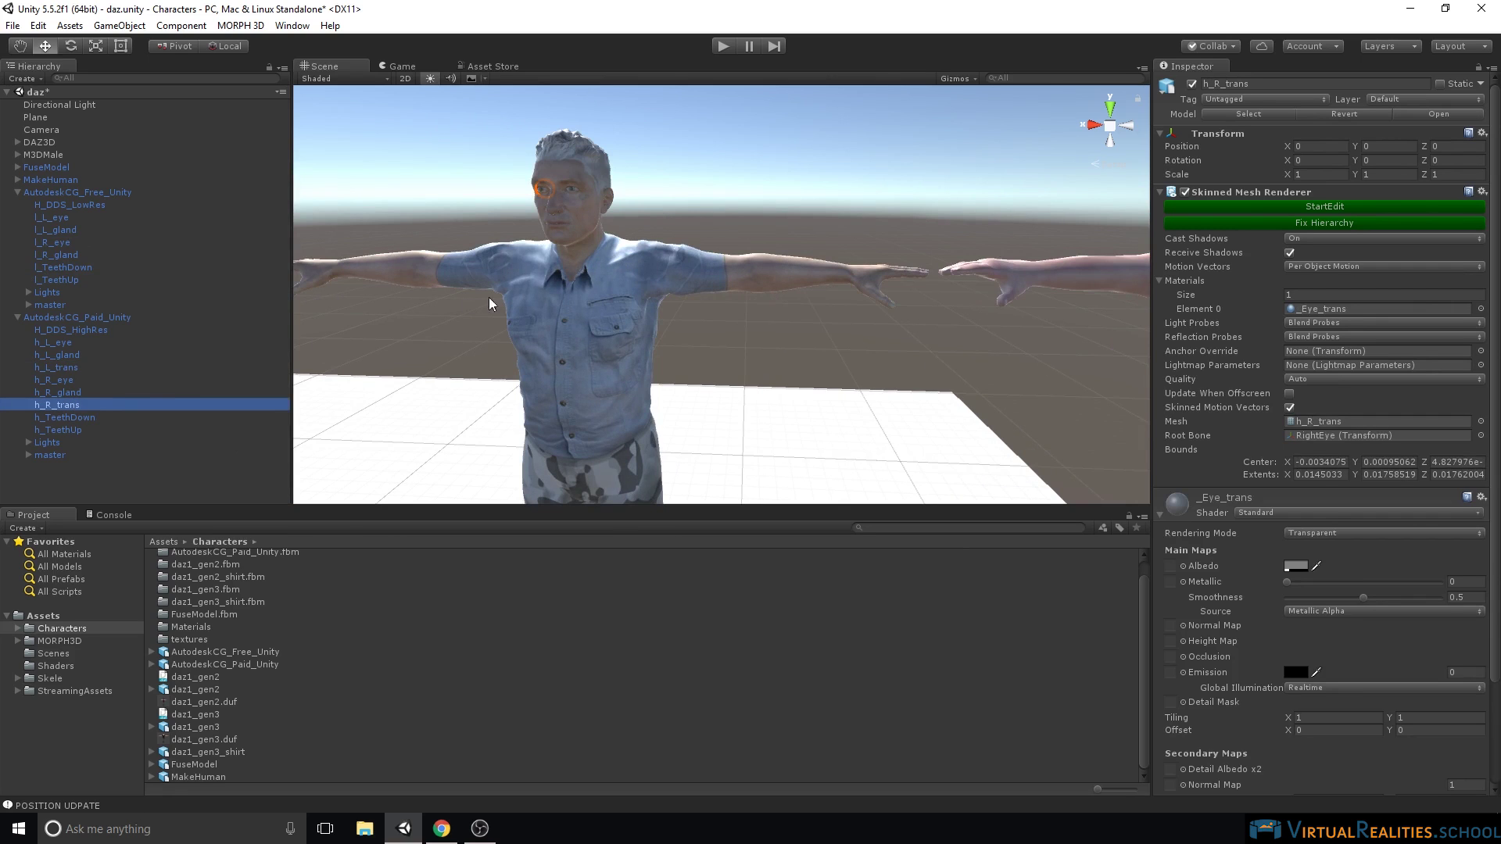
left_click_drag(490, 297, 611, 242, "alt")
scroll(611, 242, "up", 6)
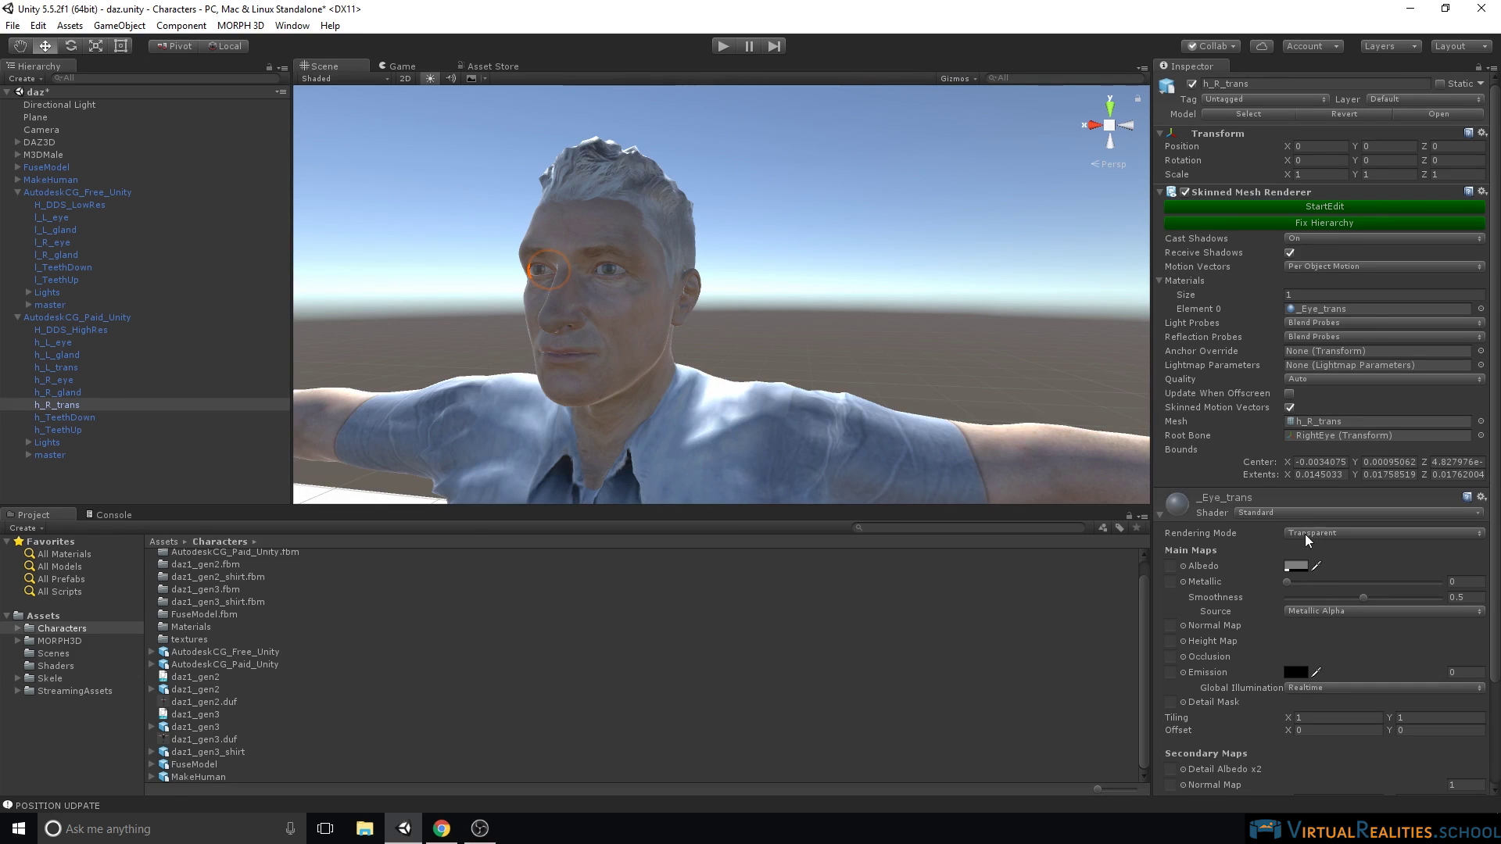
Set the _Eye_trans material to Fade rendering with albedo alpha 0
left_click(1332, 532)
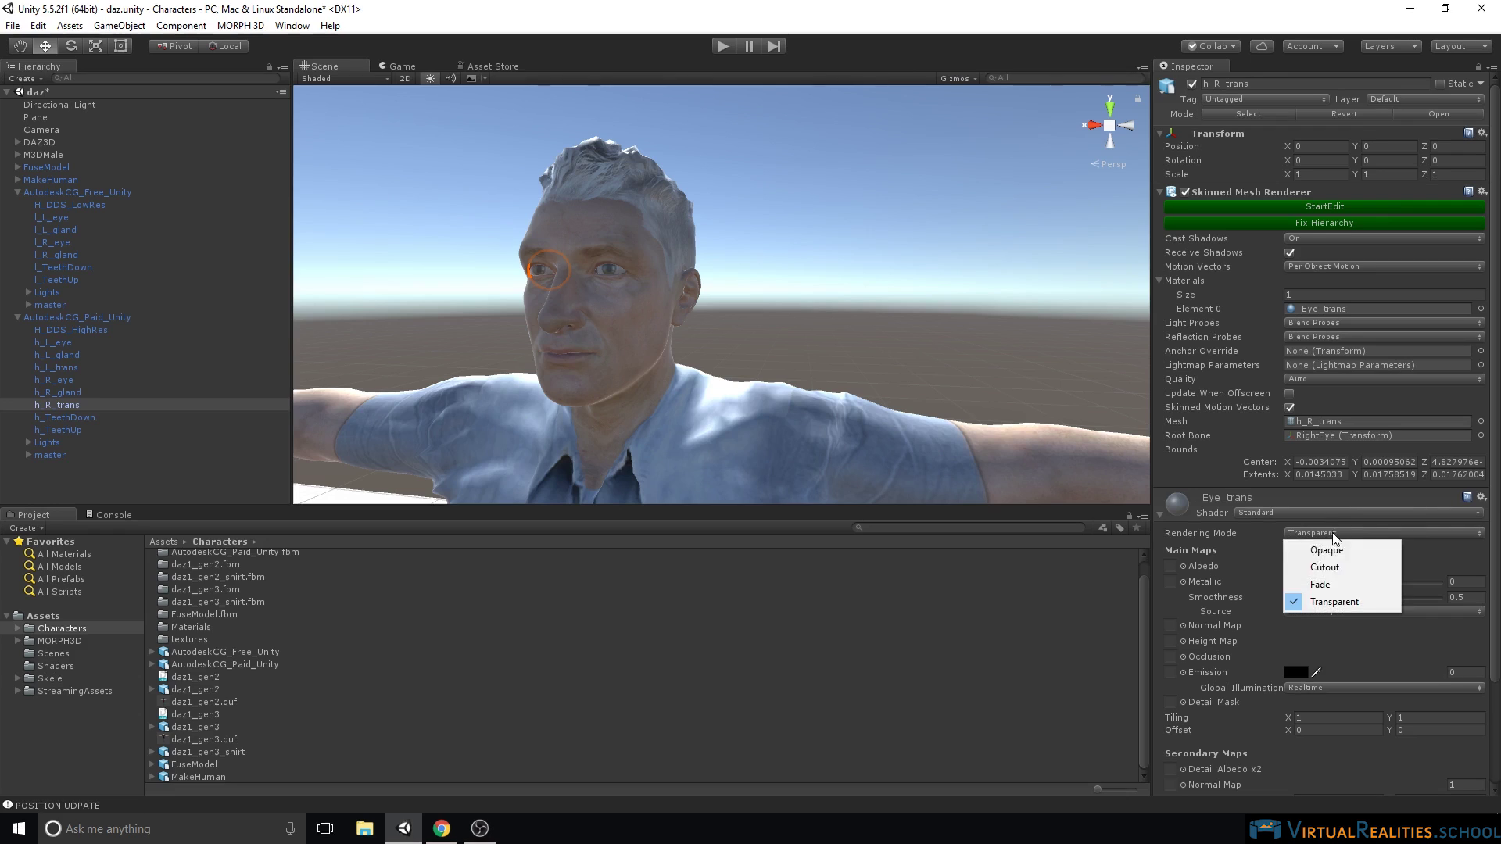
left_click(1329, 584)
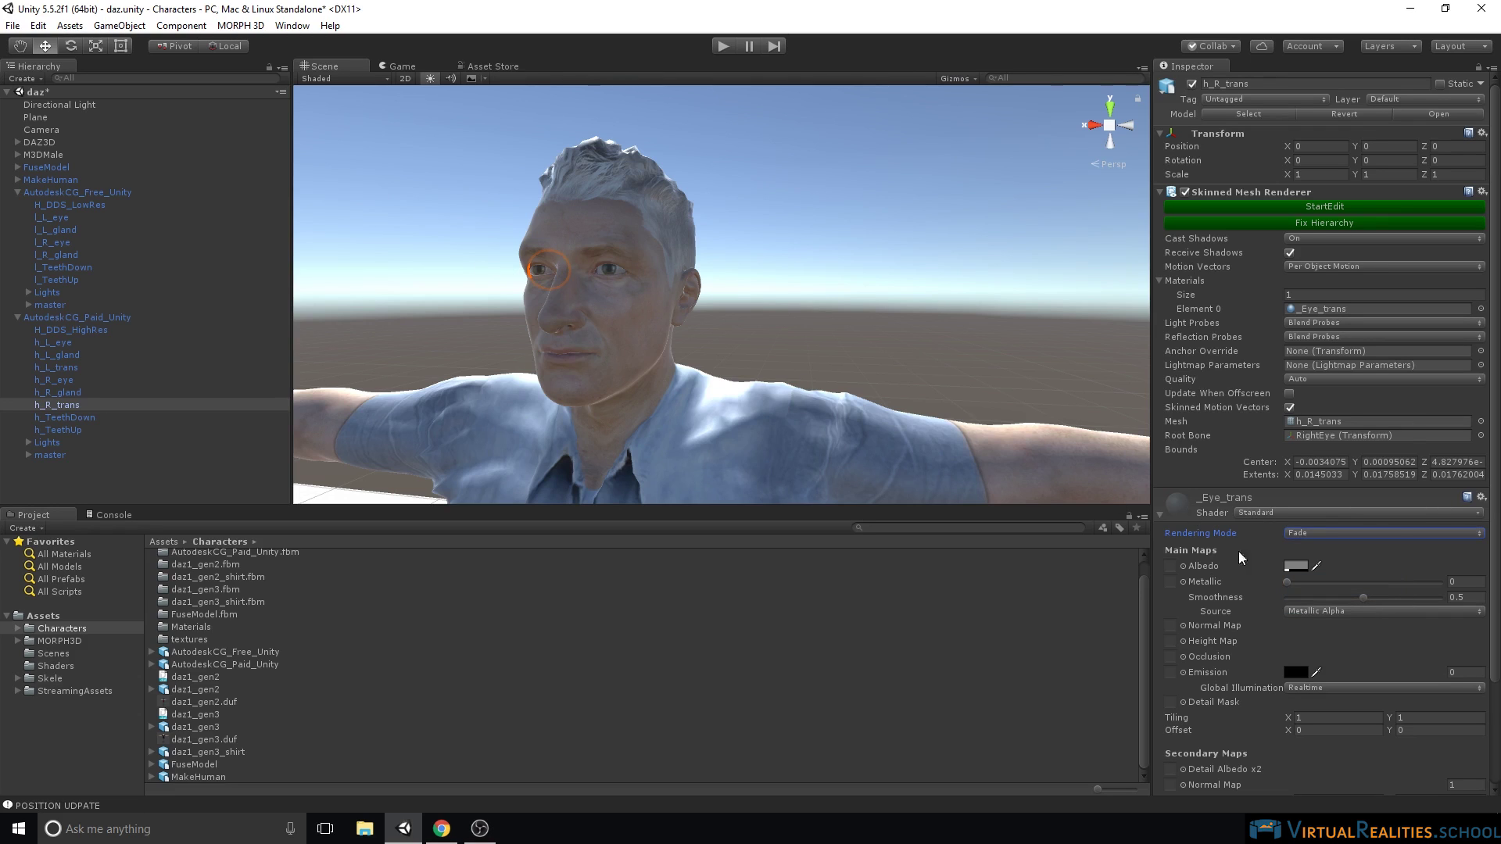
left_click(1294, 566)
left_click_drag(784, 449, 679, 433)
Close the Color window, fold the _Eye_trans material, and expand the paid character's Lights group
left_click(867, 185)
left_click(1158, 515)
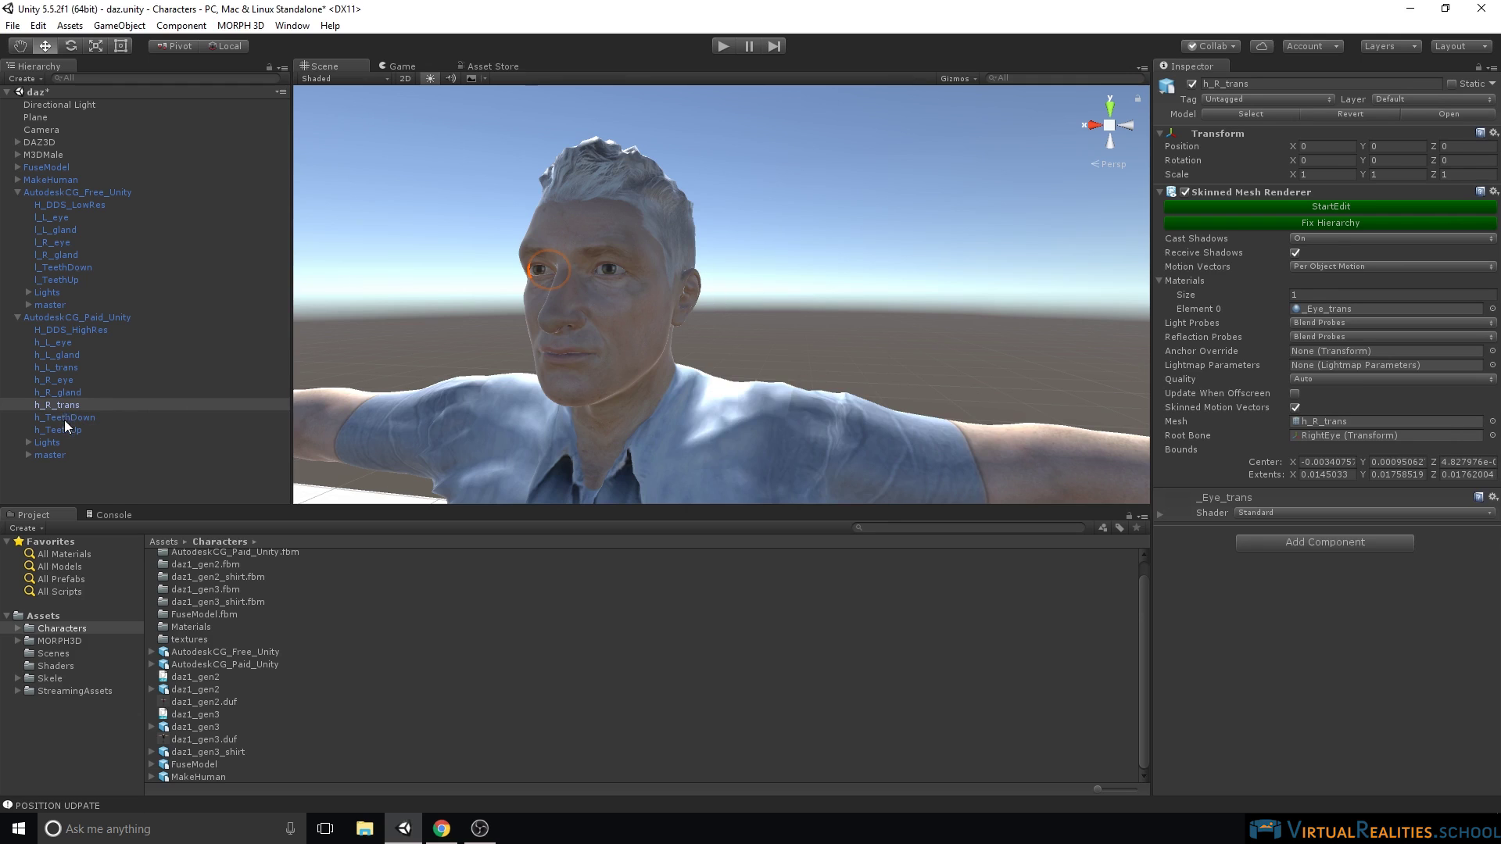
left_click(27, 442)
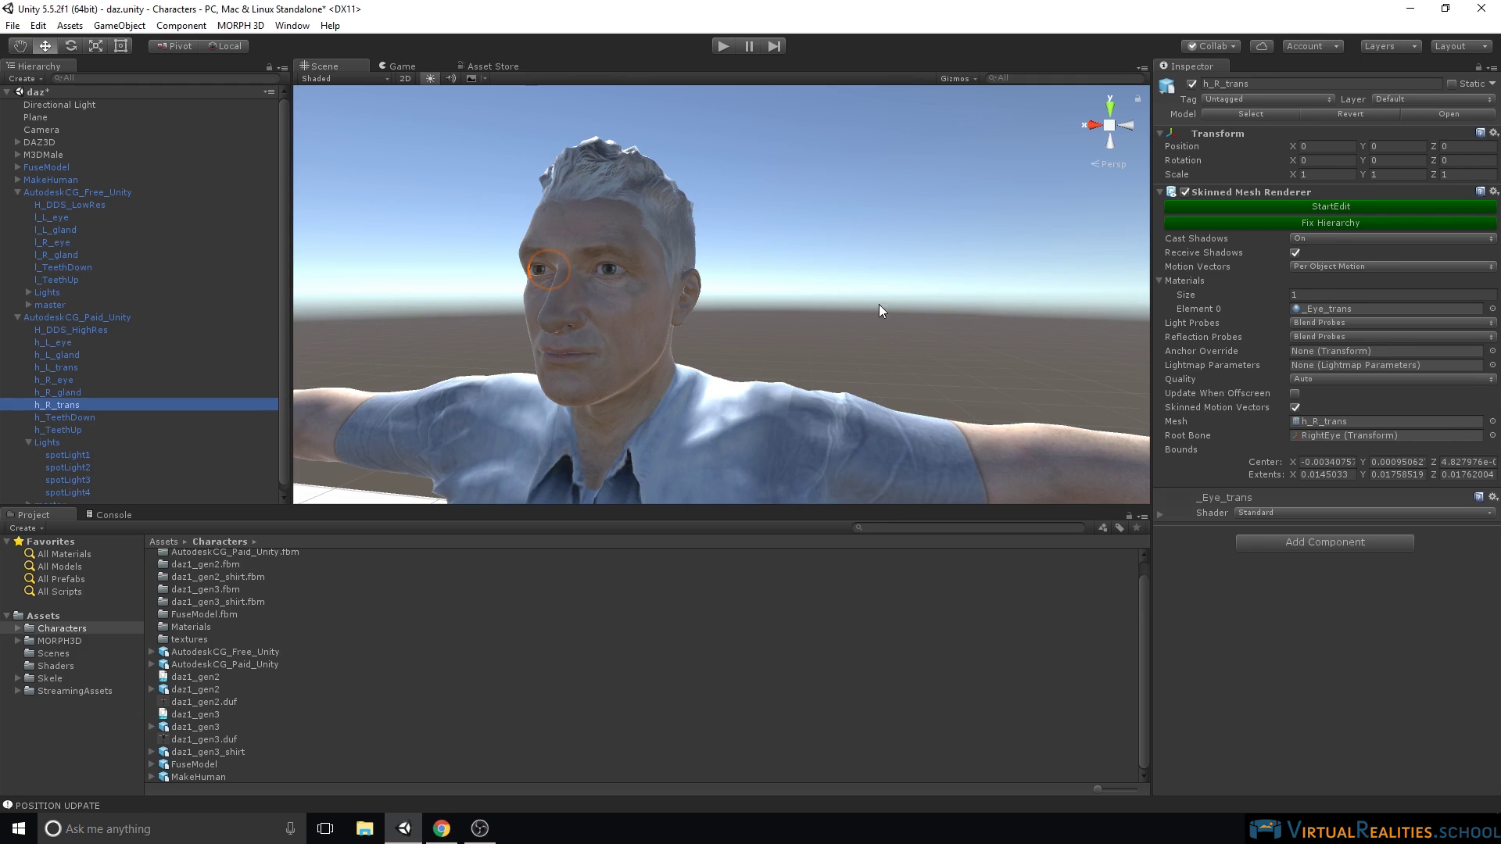
Check spotLight1 through spotLight4, collapse Lights, then select the free character's Lights group
left_click(48, 443)
left_click(62, 454)
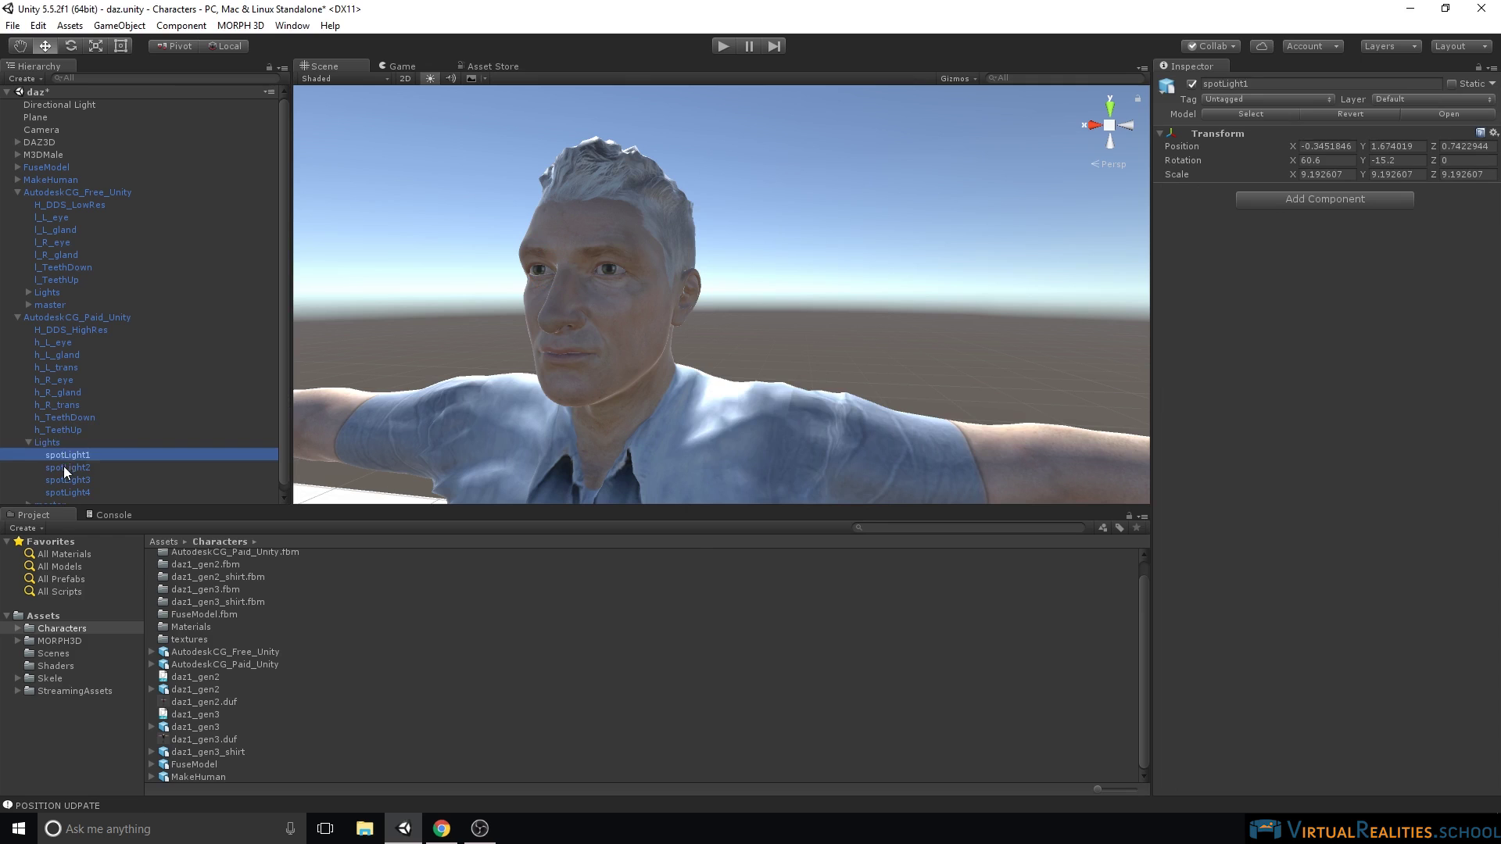
left_click(64, 467)
left_click(67, 480)
left_click(68, 455)
scroll(564, 264, "down", 6)
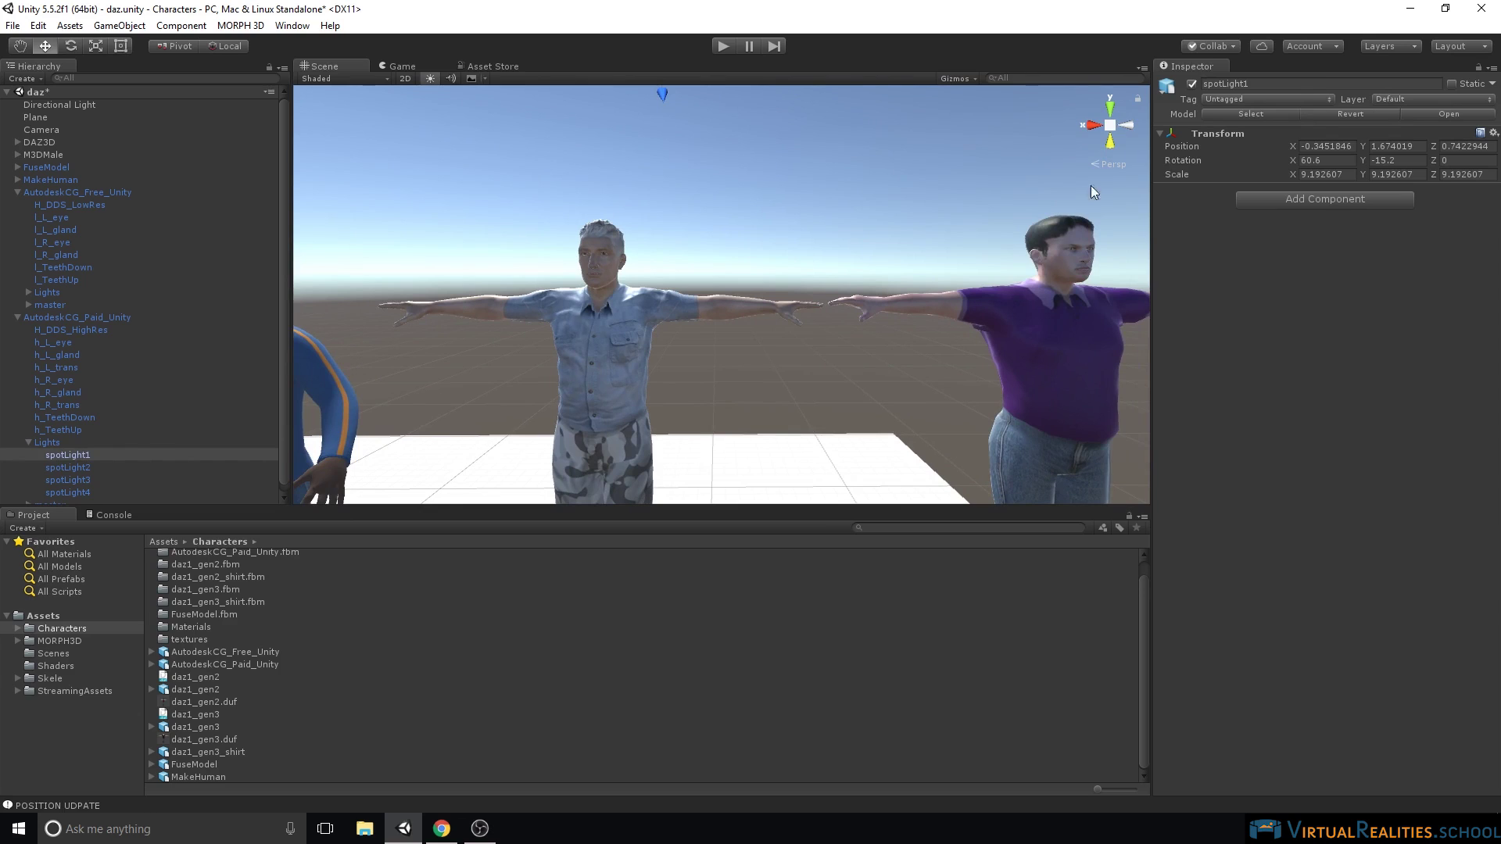
left_click(59, 469)
left_click(66, 480)
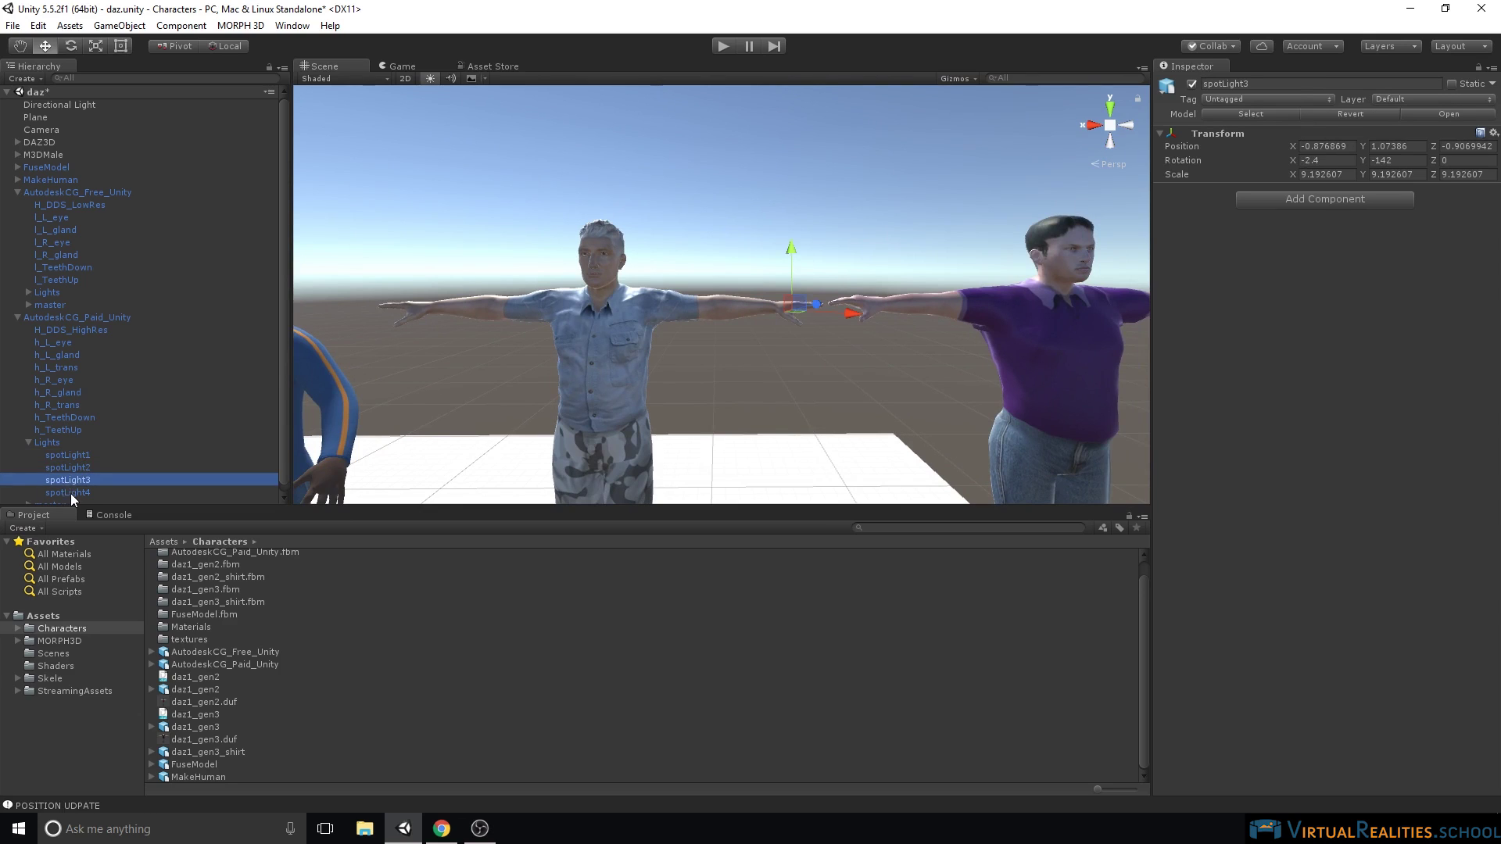
left_click(79, 492)
left_click(43, 444)
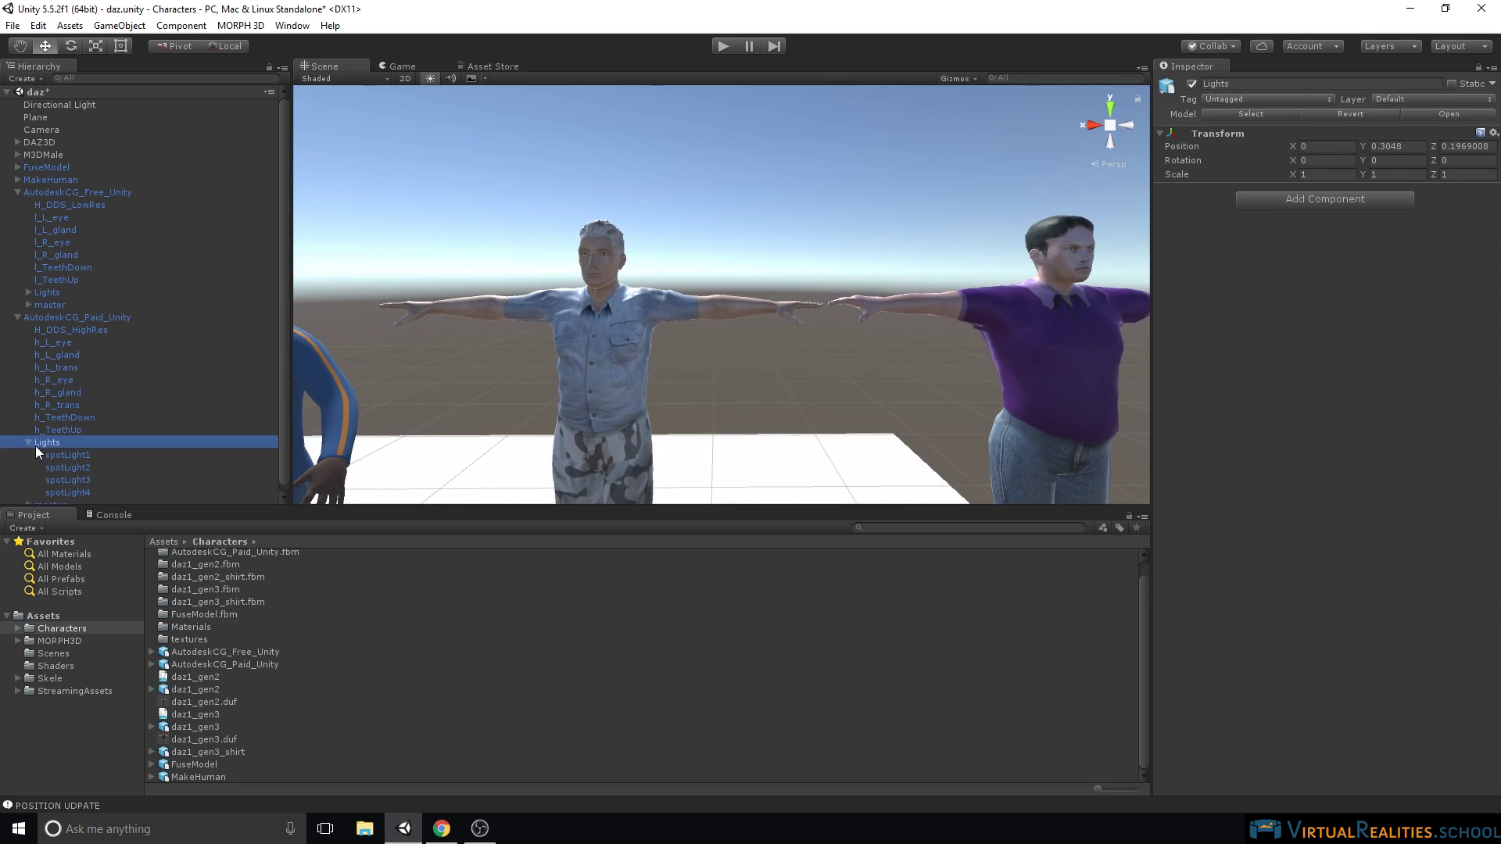
left_click(29, 443)
left_click(54, 293)
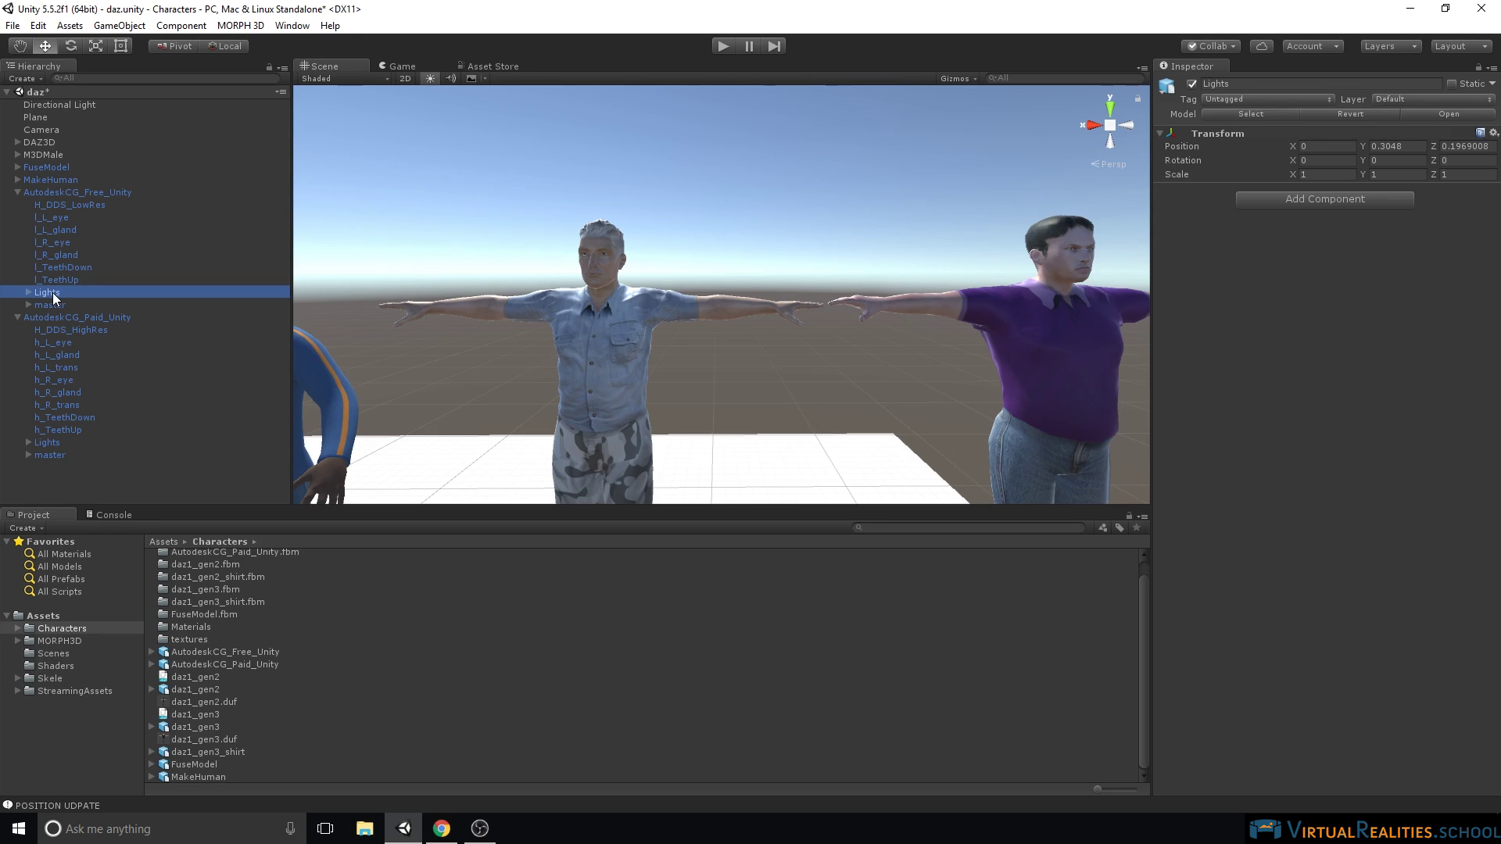
left_click(28, 305)
Expand both characters' master skeletons to the Reference node and Hips bone
left_click(27, 467)
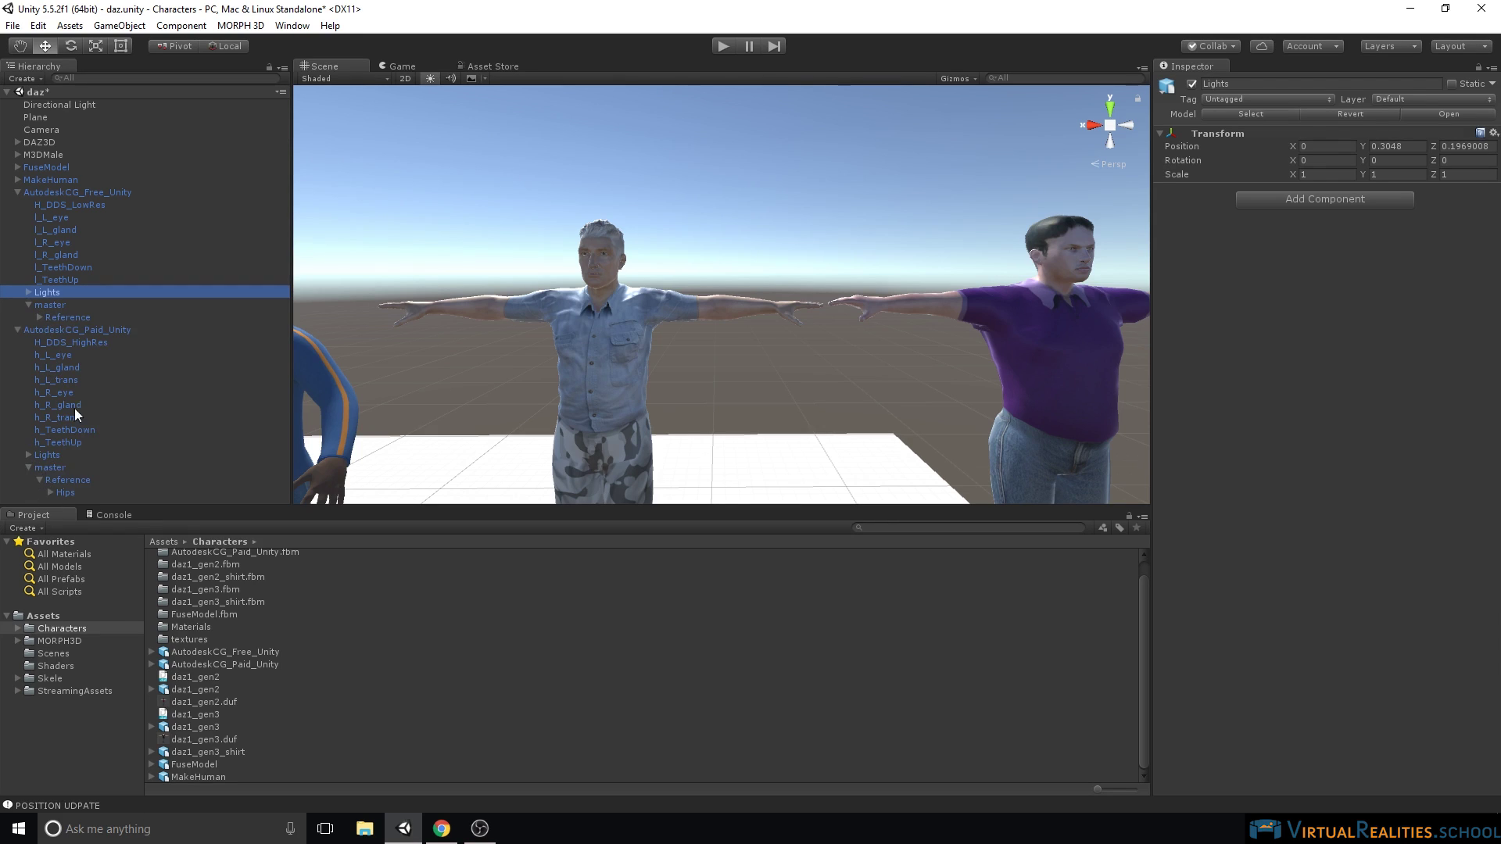
left_click(40, 317)
left_click(52, 330)
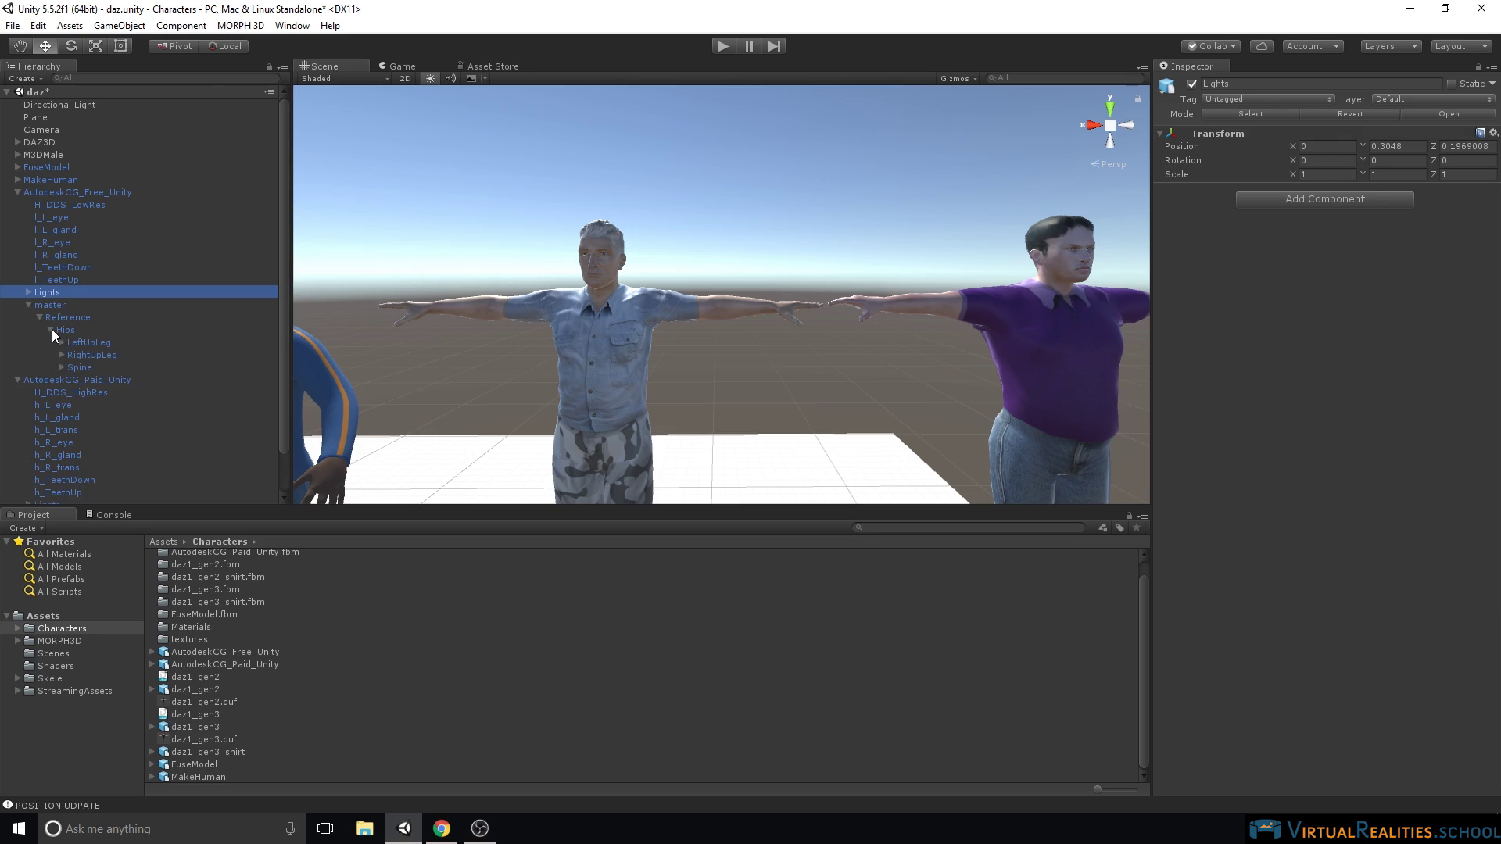
left_click(61, 330)
right_click(86, 349)
left_click(56, 317)
scroll(55, 487, "down", 2)
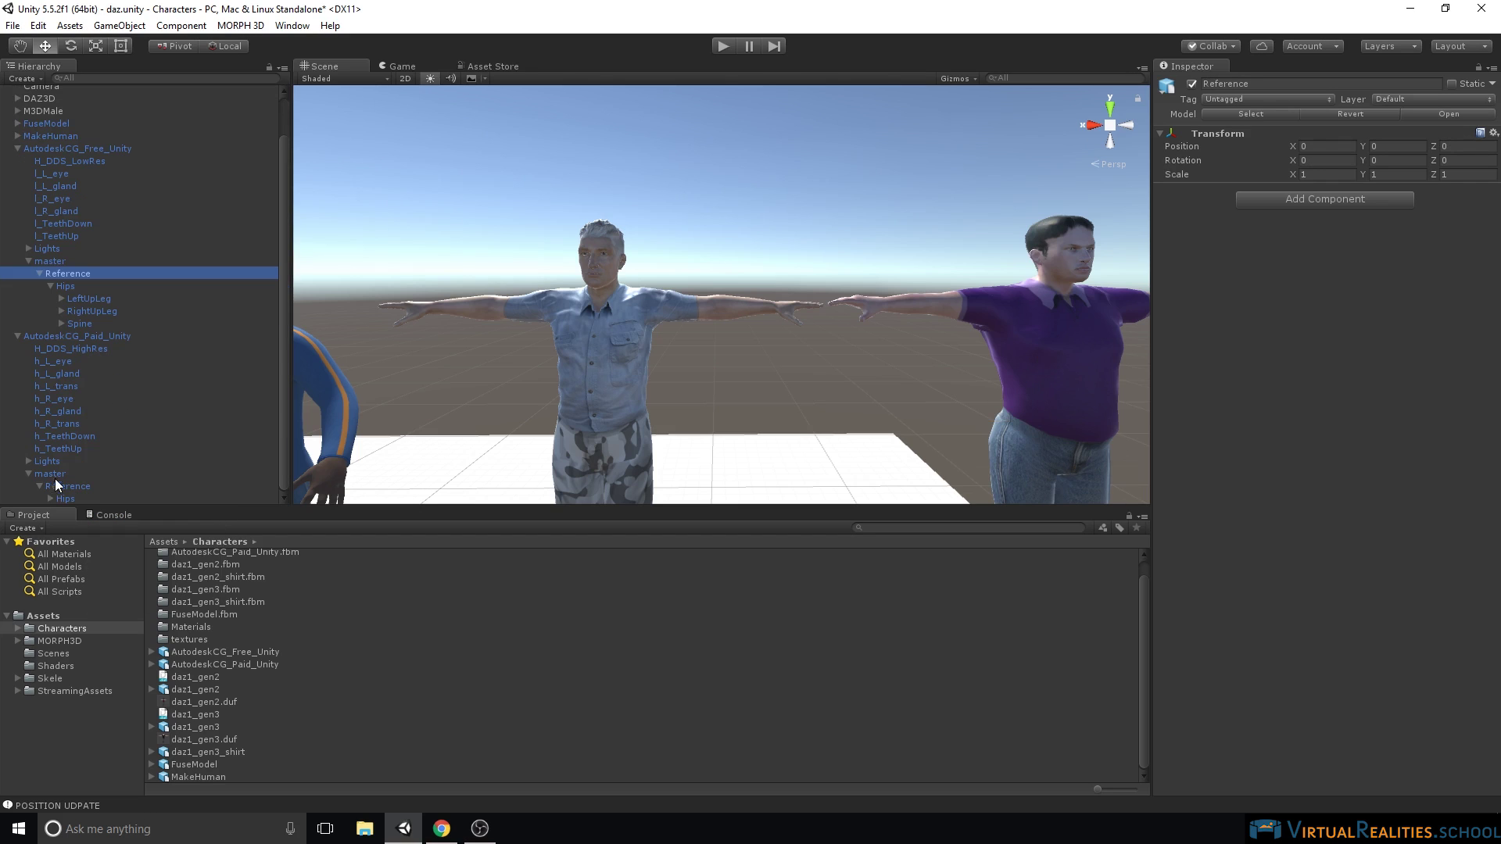
left_click(61, 484)
scroll(846, 280, "down", 3)
middle_click_drag(847, 280, 763, 270)
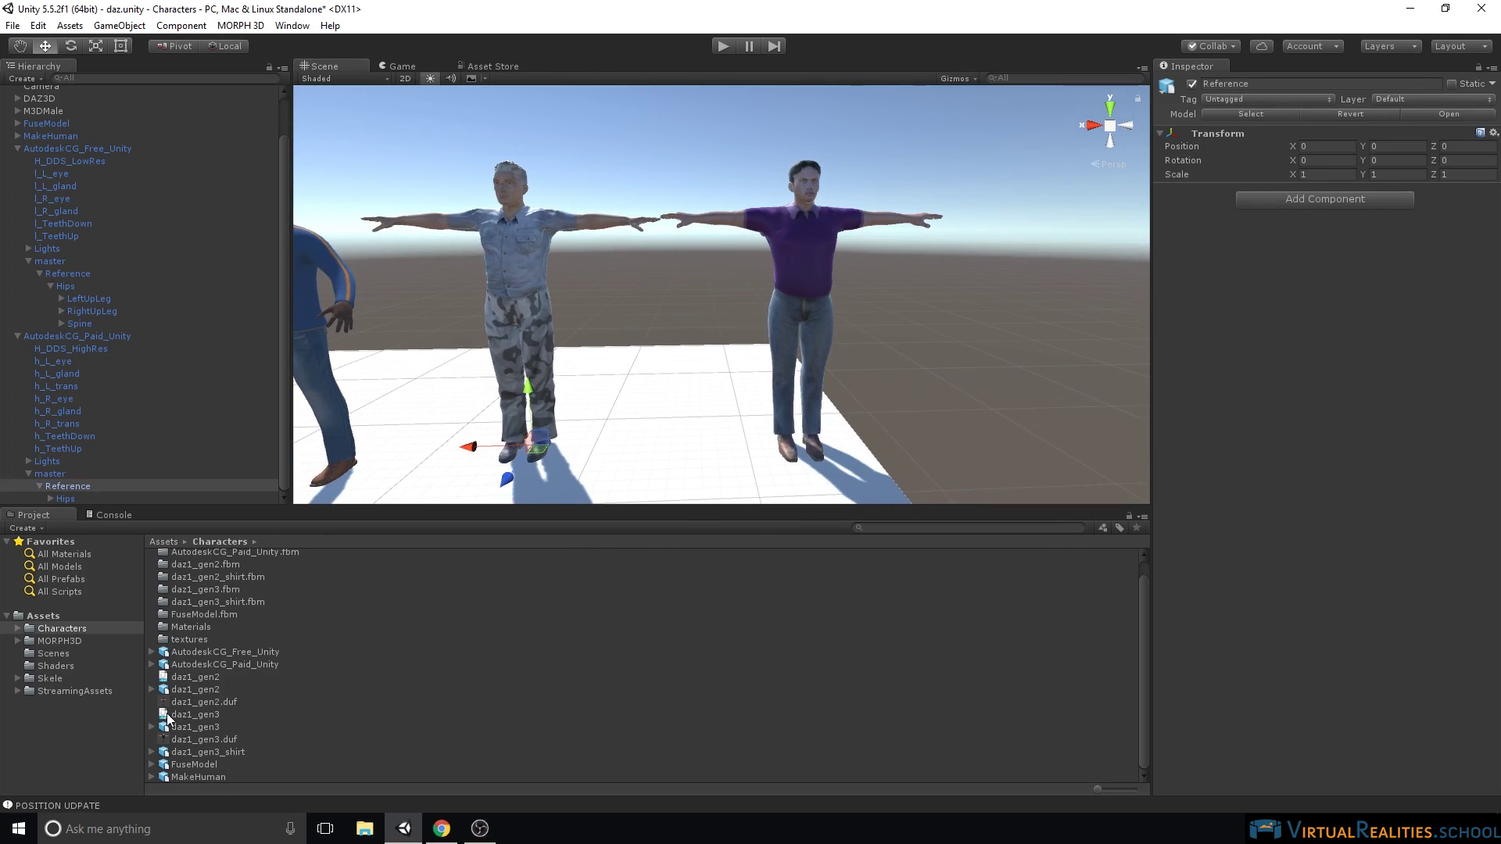
Preview H_DDS_LowRes (3072 verts) and H_DDS_HighRes (22140 verts, 41792 tris, 65 blend shapes)
left_click(152, 651)
scroll(167, 673, "down", 2)
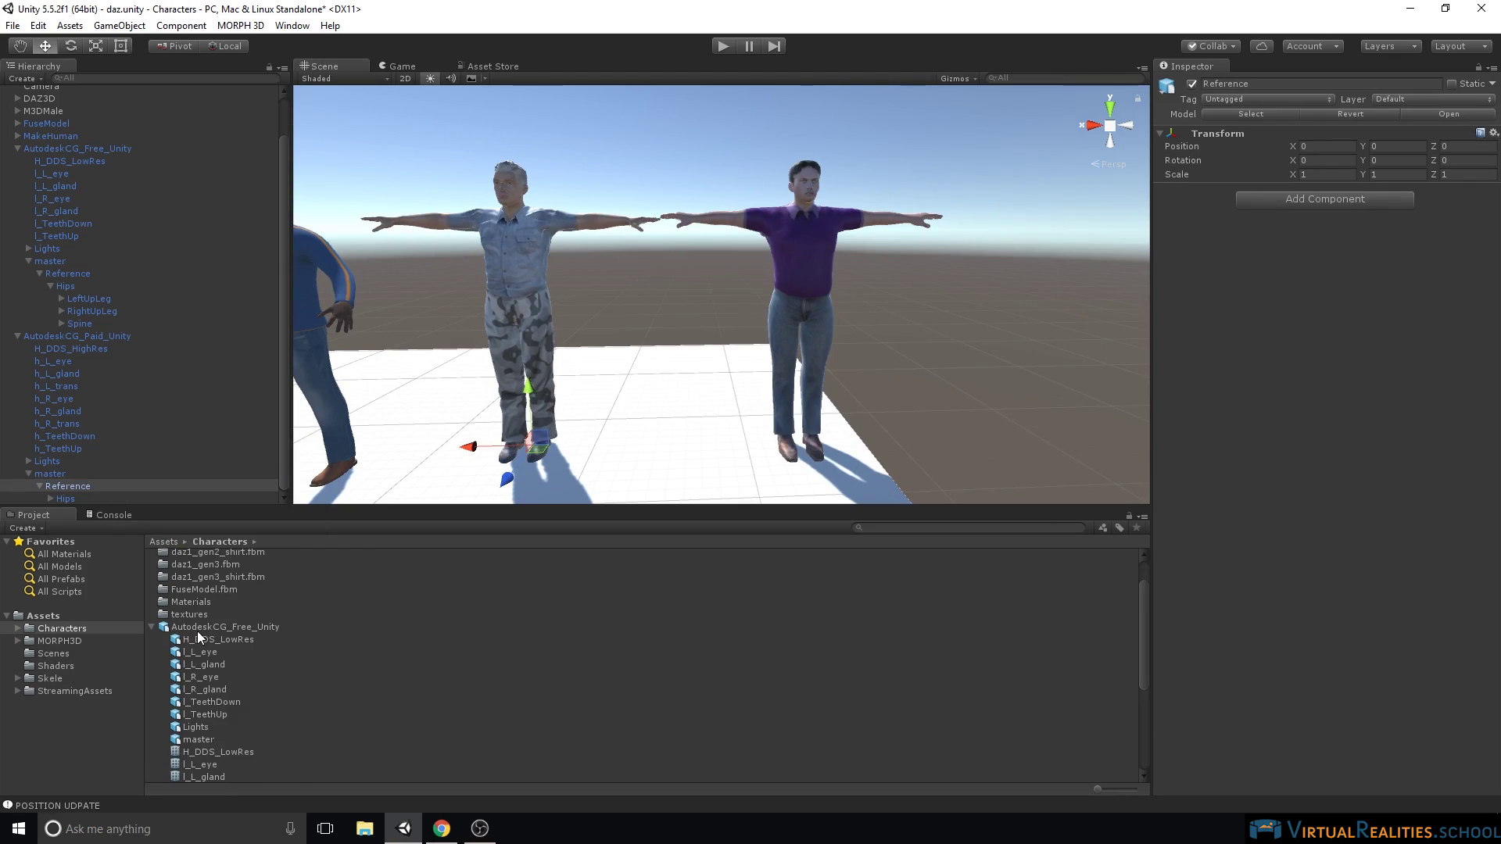
scroll(207, 723, "down", 2)
left_click(200, 705)
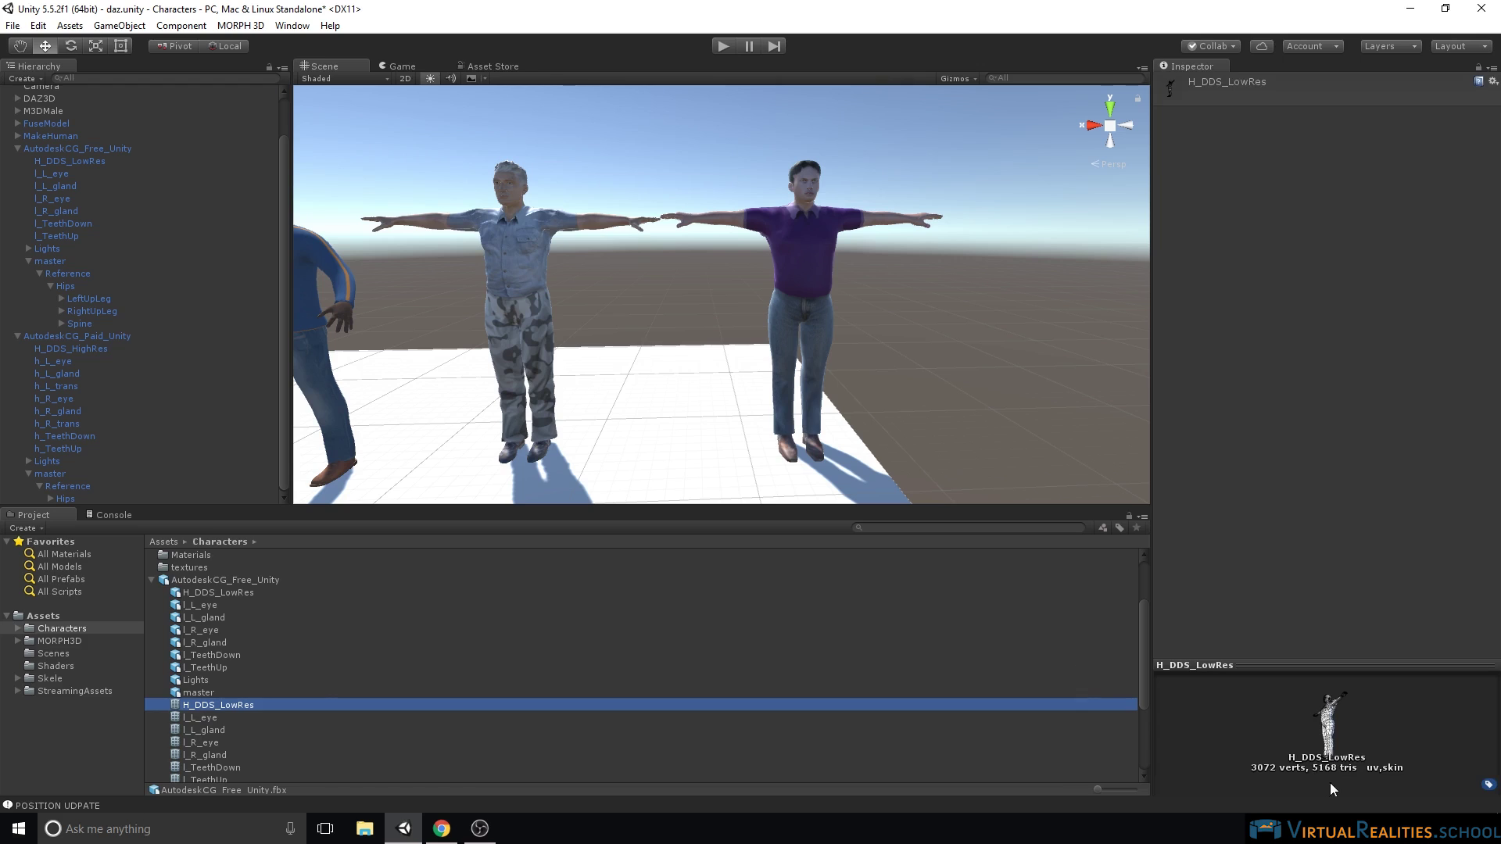
scroll(161, 653, "down", 6)
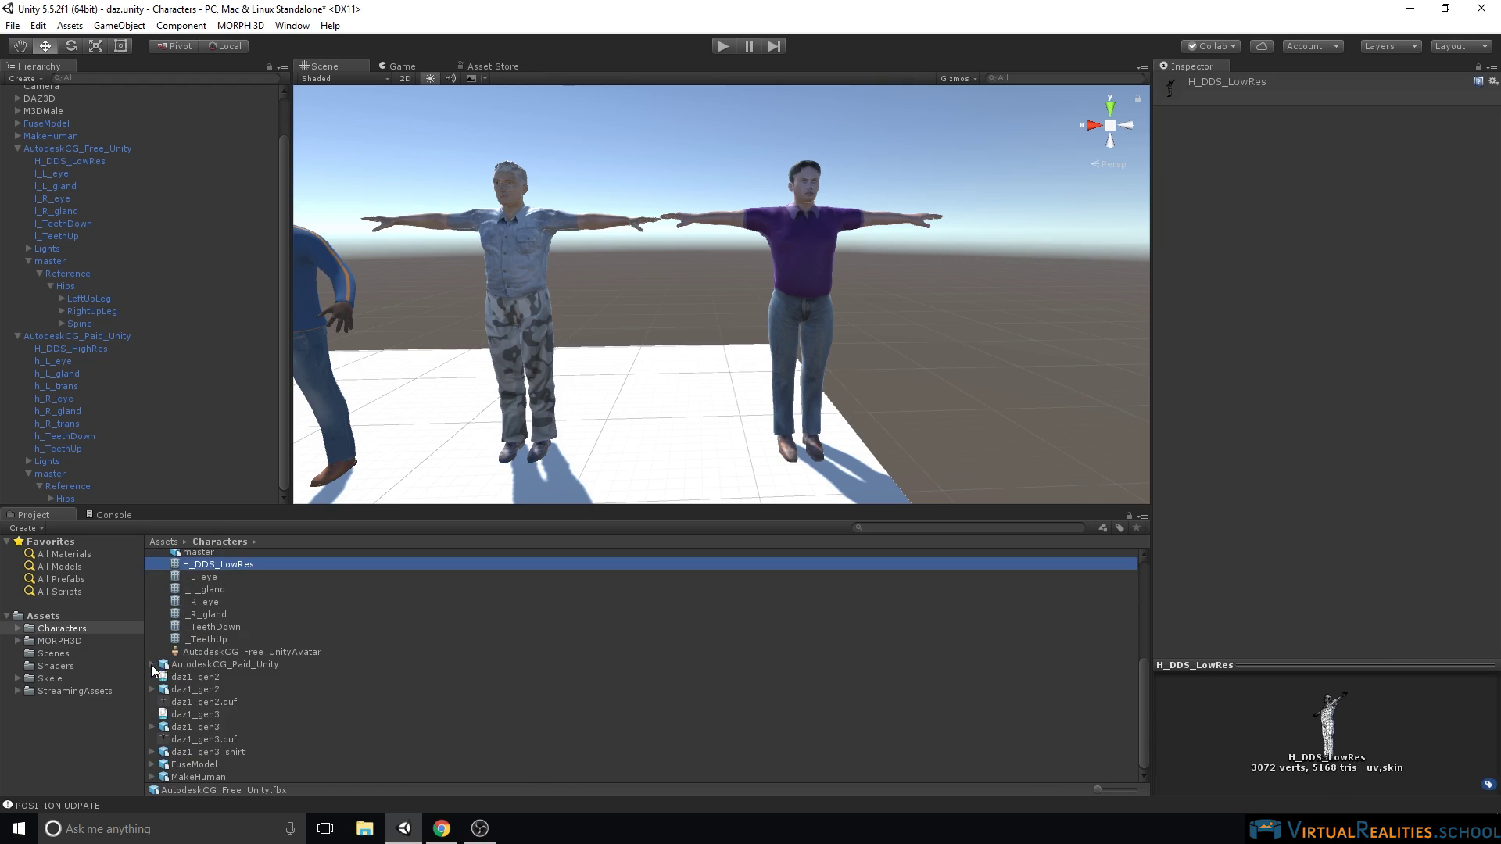
left_click(151, 664)
scroll(198, 727, "down", 8)
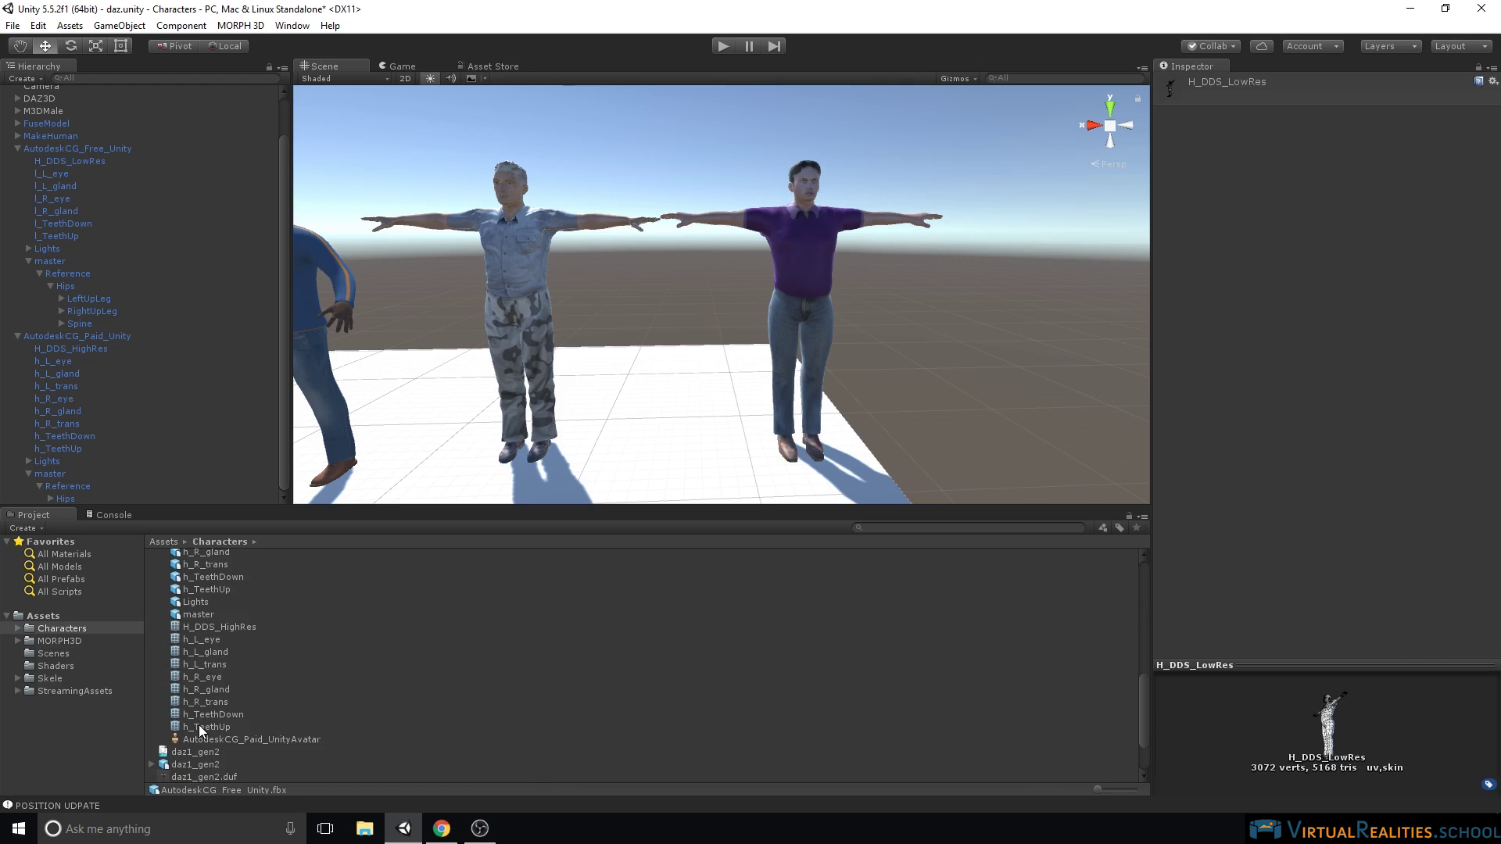
left_click(203, 627)
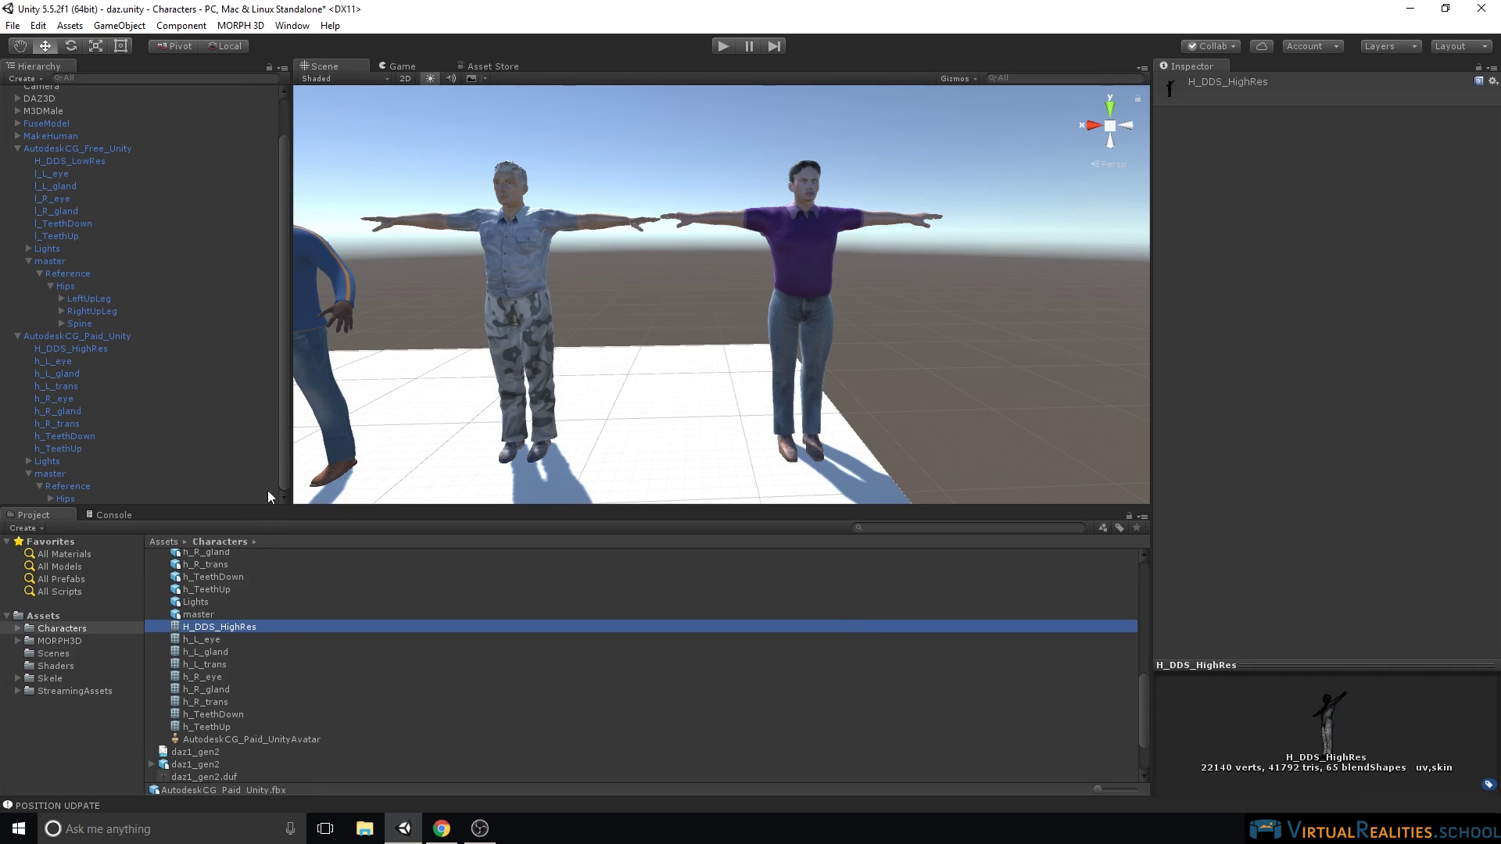
Select H_DDS_HighRes, review its facial expression blend shapes (all at 0), then collapse the list
left_click(81, 345)
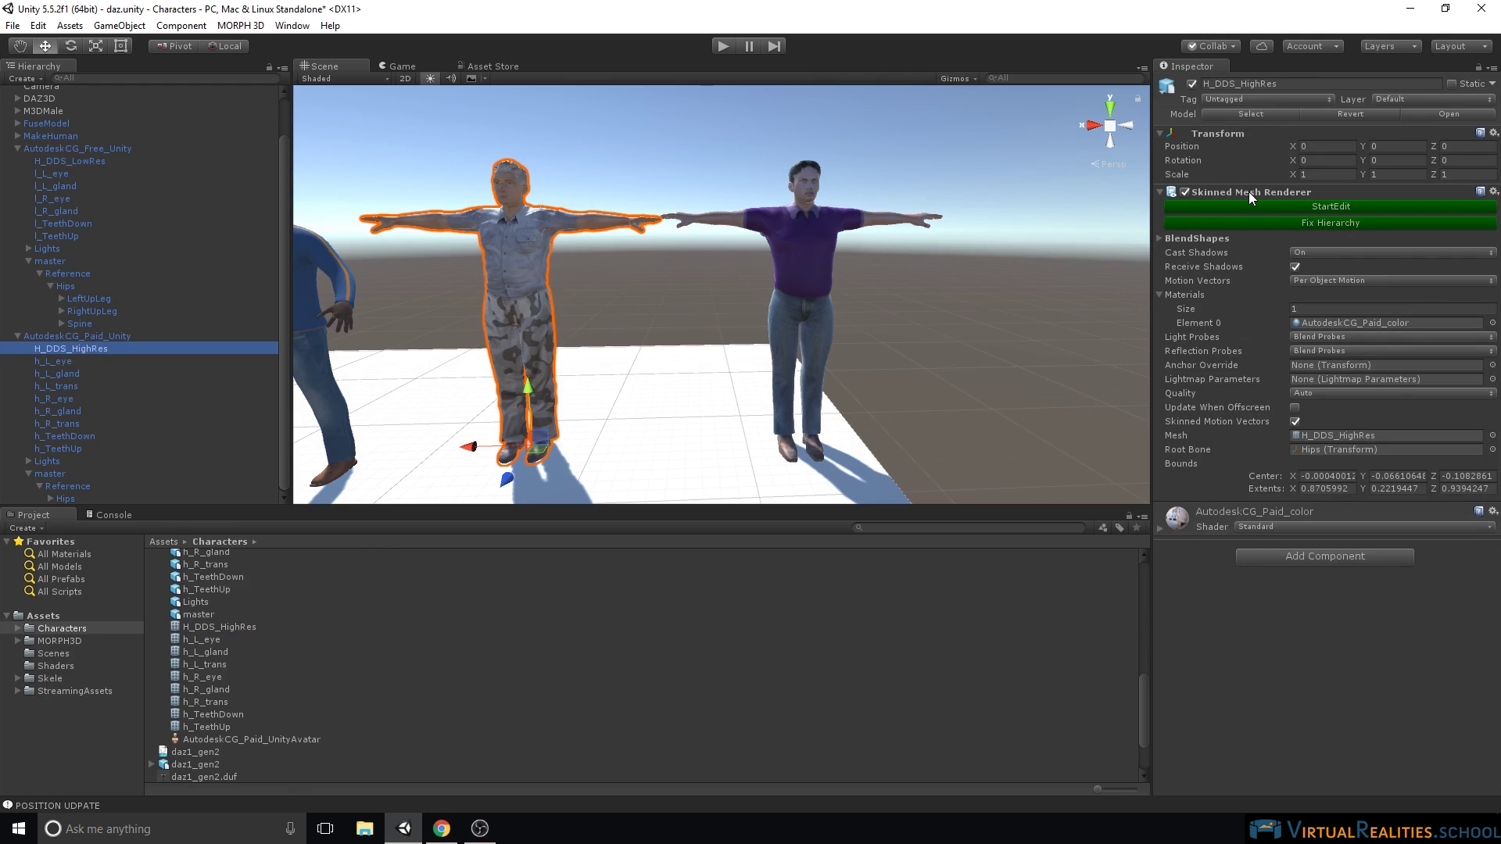
left_click(1158, 237)
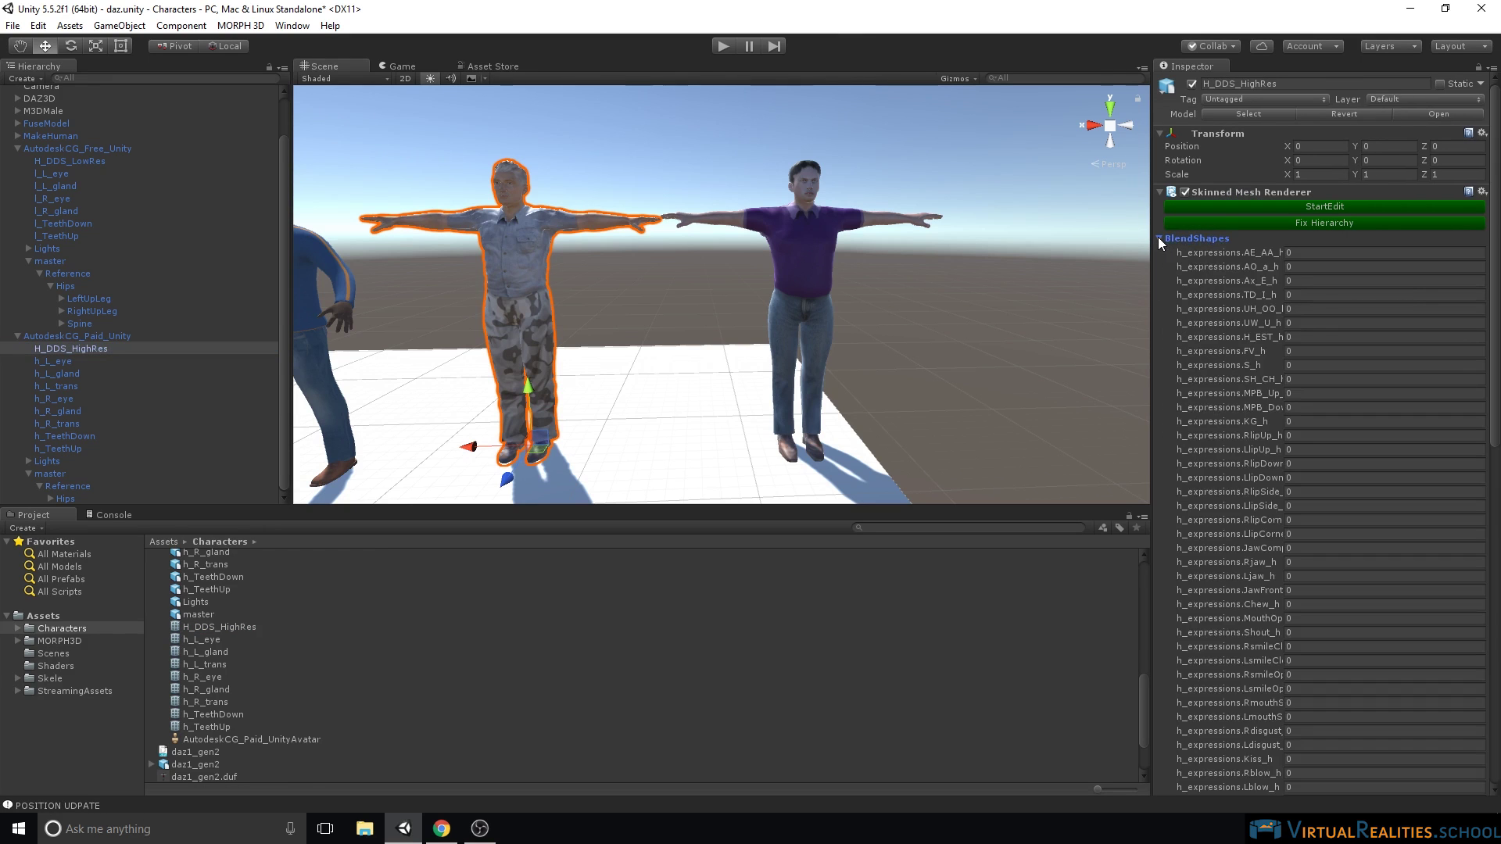
scroll(1288, 337, "down", 5)
scroll(1287, 337, "down", 8)
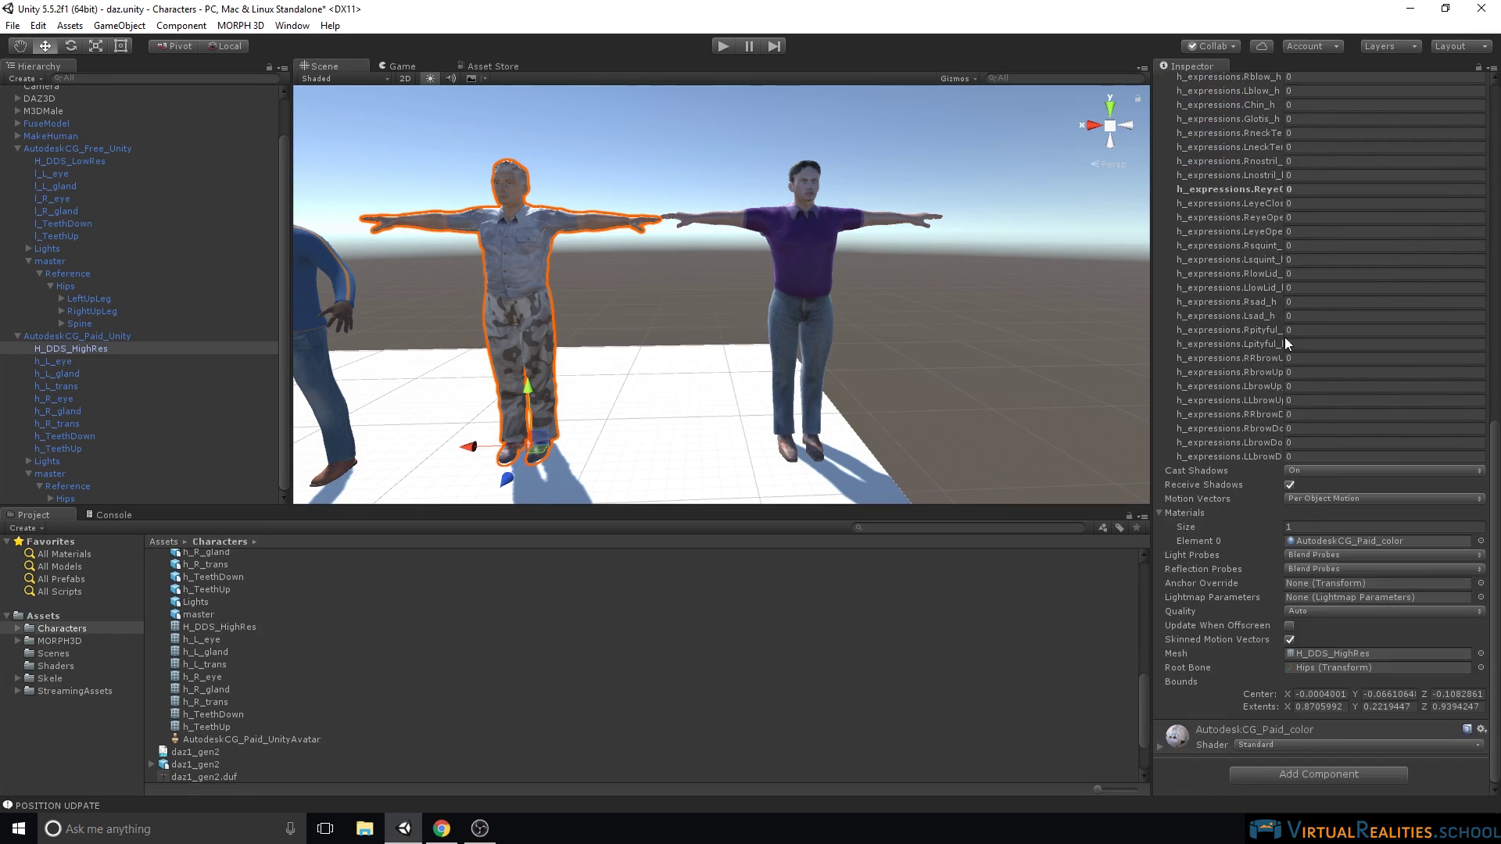
scroll(1285, 336, "up", 10)
scroll(1286, 336, "up", 5)
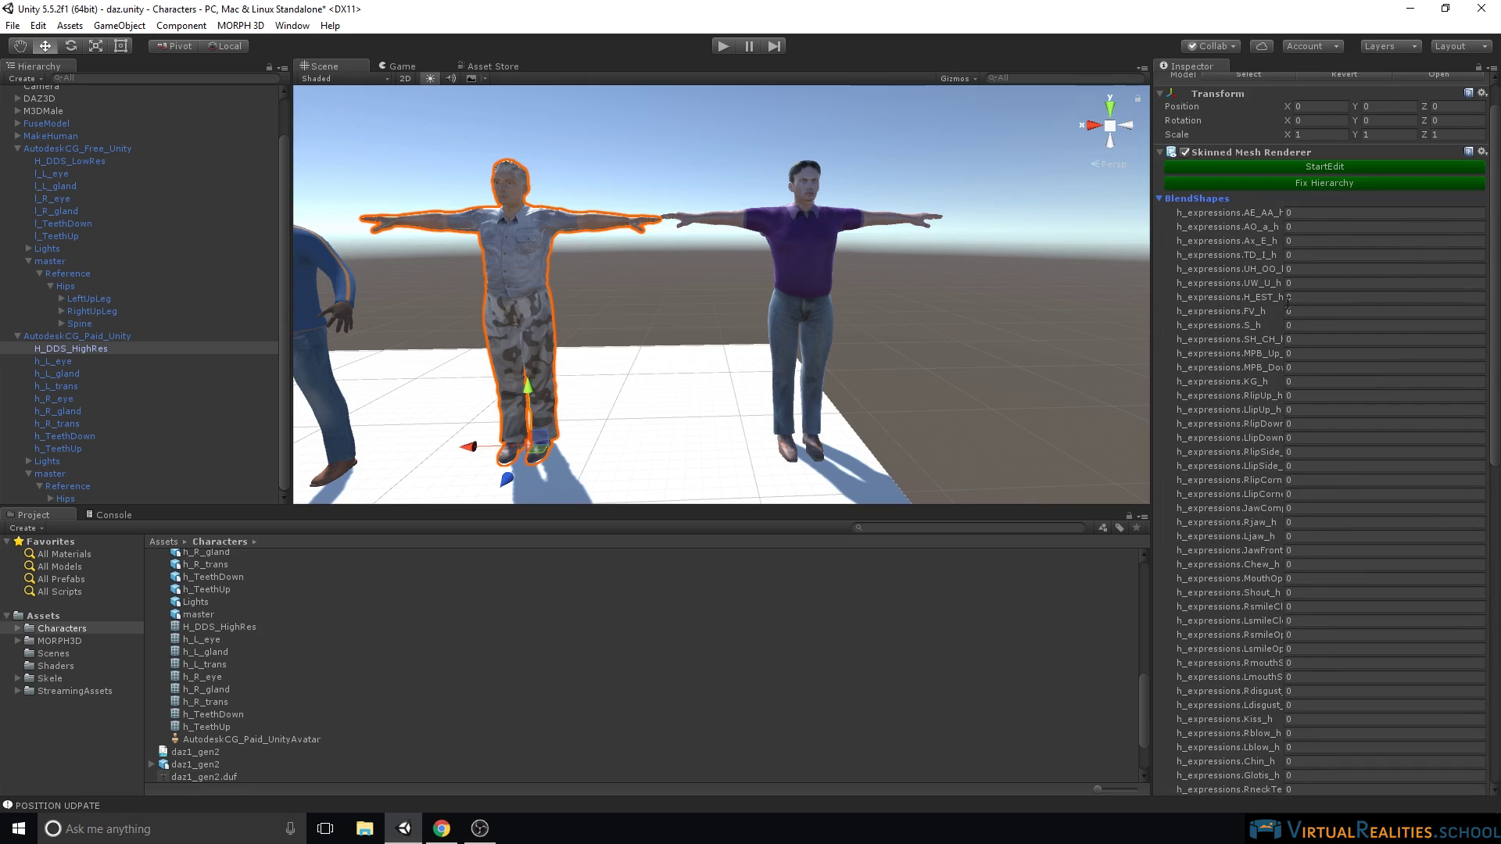
scroll(1287, 422, "down", 4)
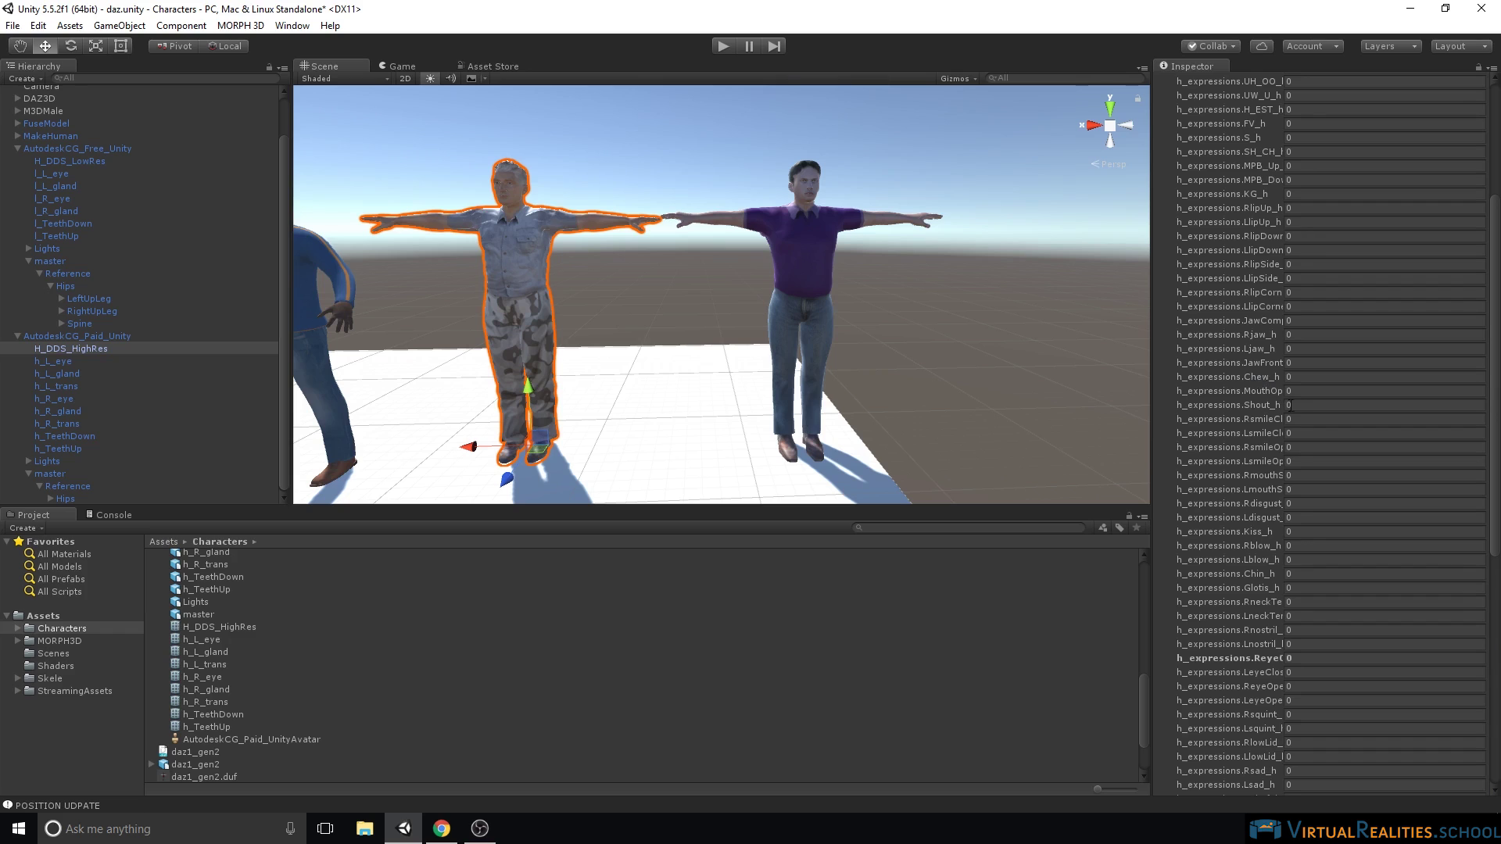
scroll(1255, 422, "down", 1)
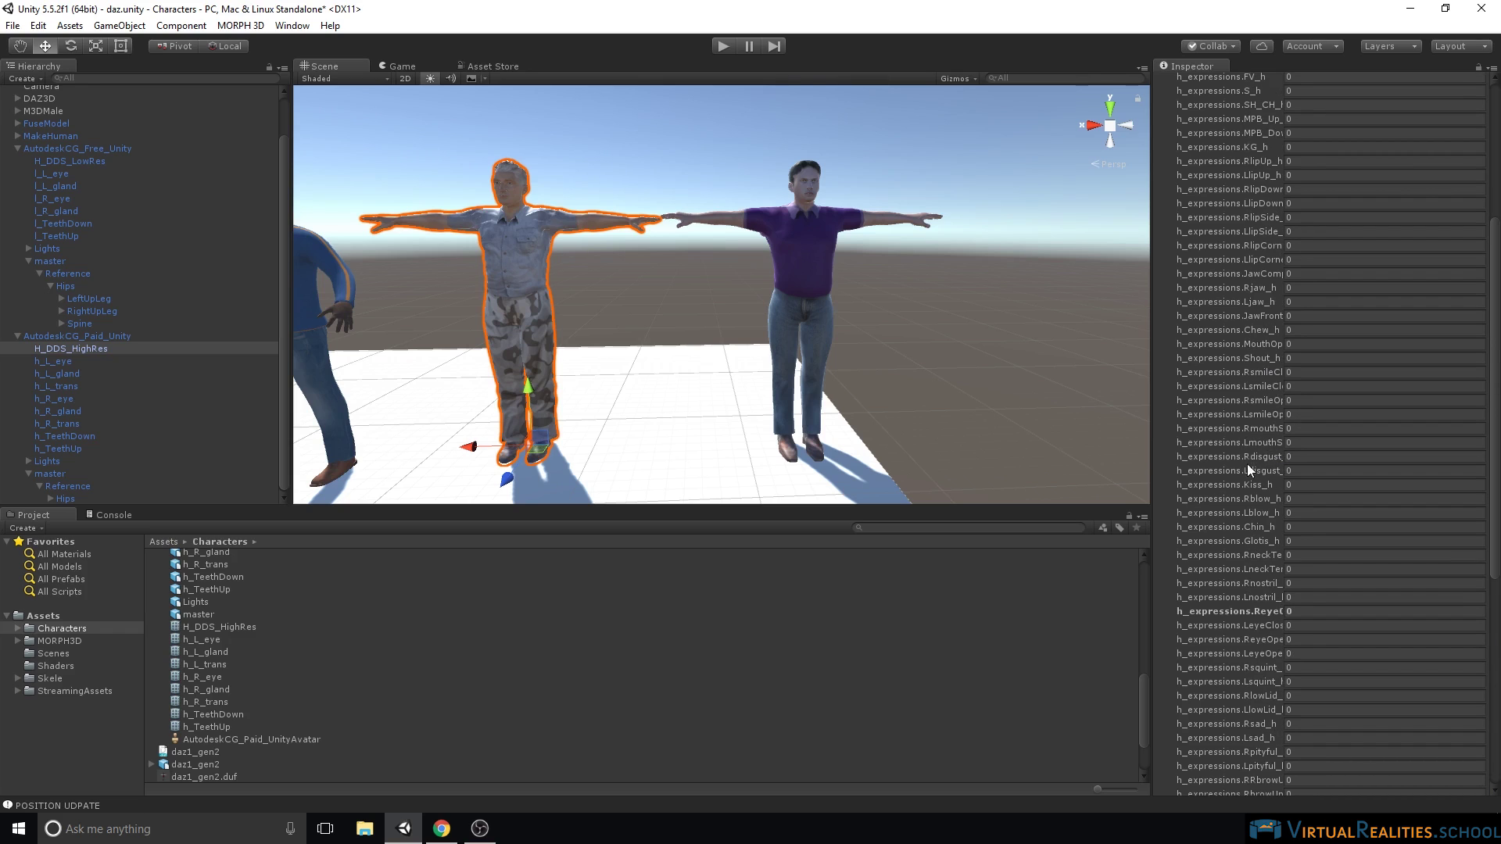
scroll(1221, 478, "down", 2)
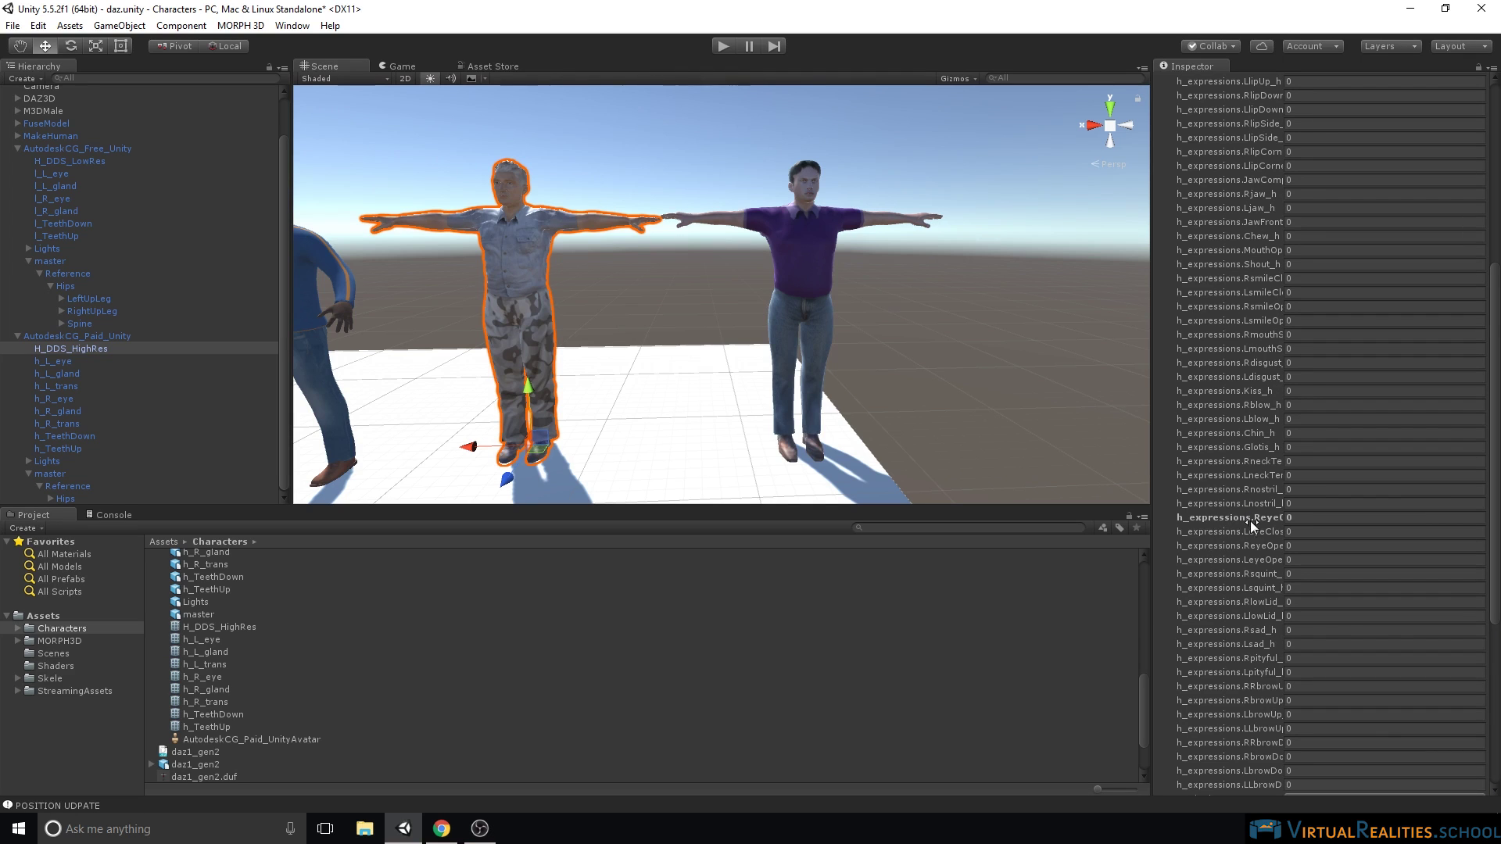
scroll(1232, 569, "down", 4)
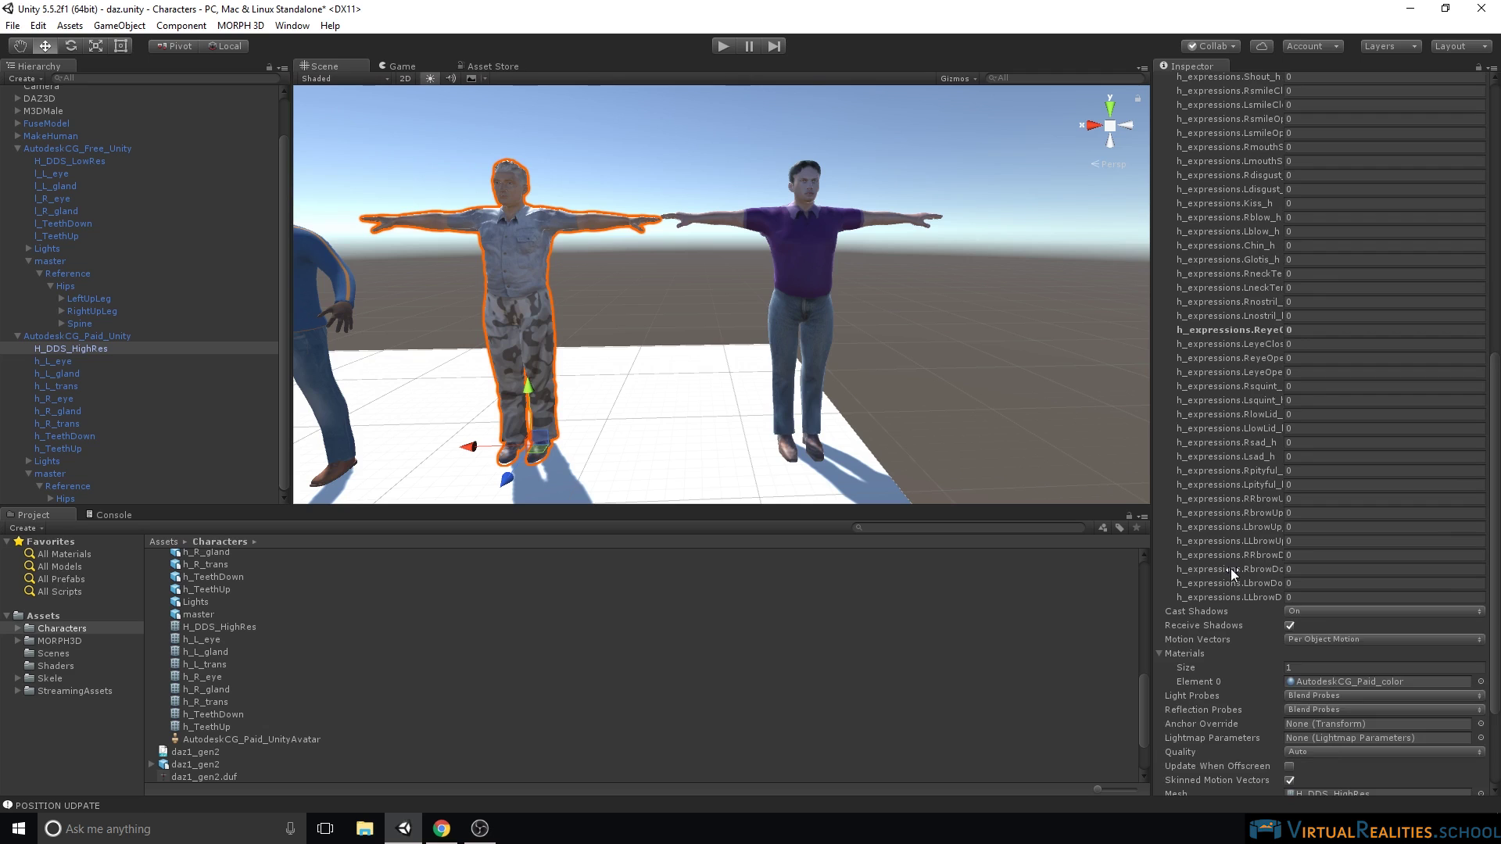
scroll(1232, 569, "up", 10)
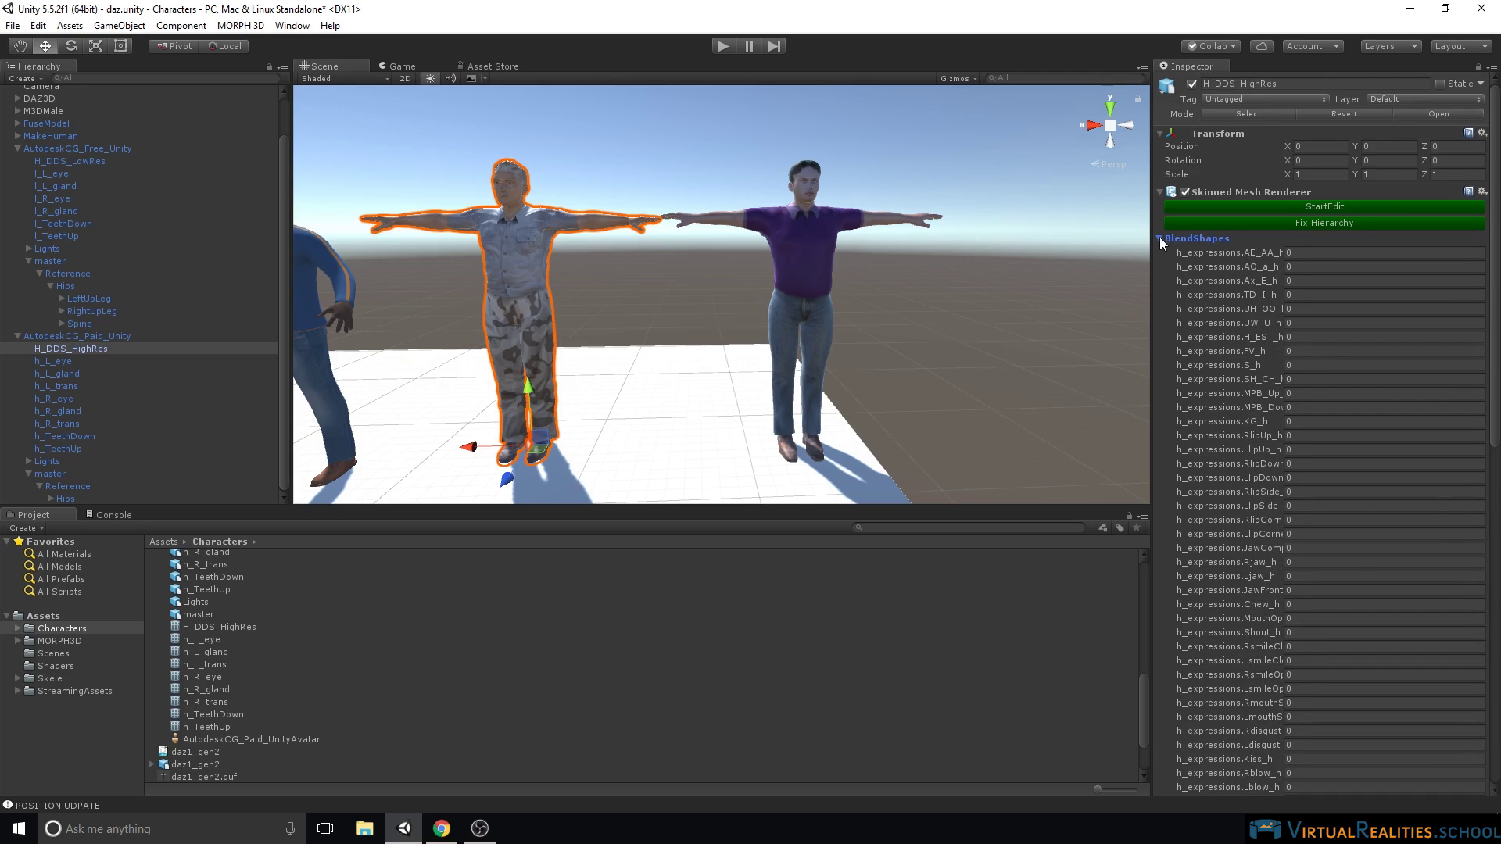
left_click(1159, 238)
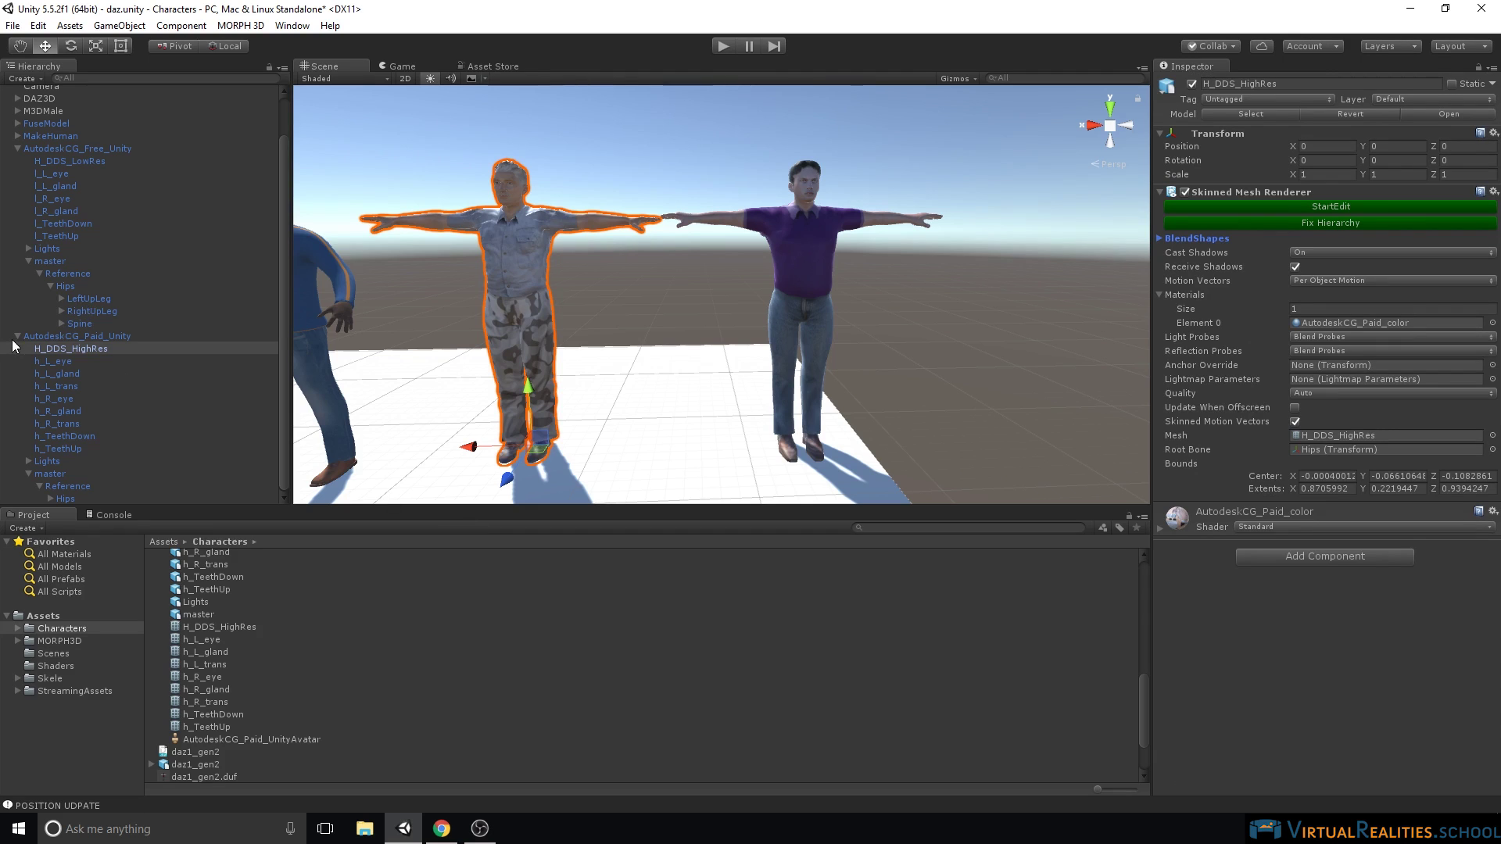
Lower the AutodeskCG_Paid_color material's Smoothness from 0.5 to 0.1
scroll(673, 159, "up", 5)
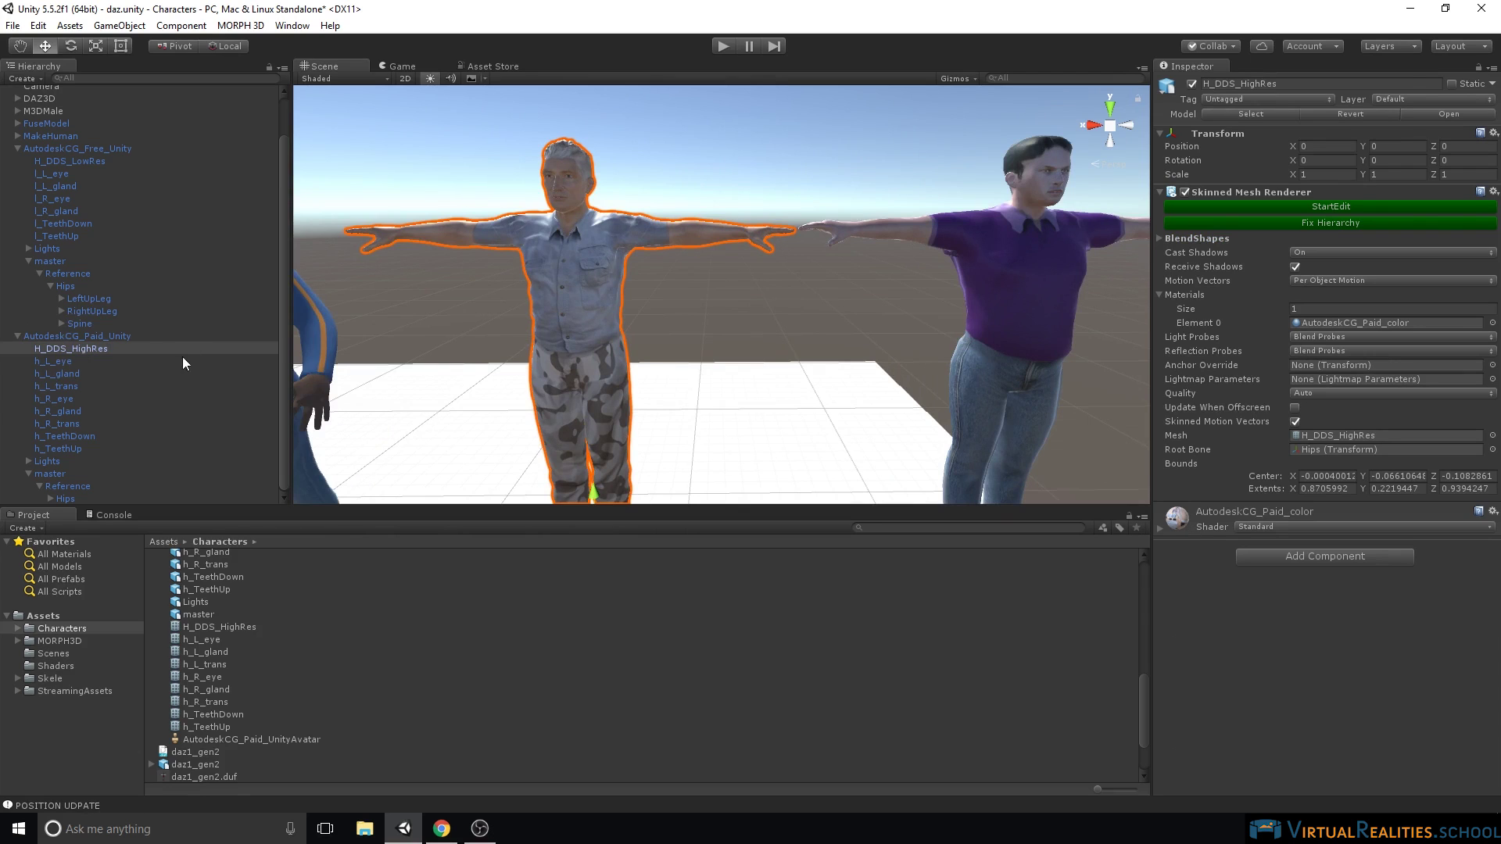
left_click(1162, 530)
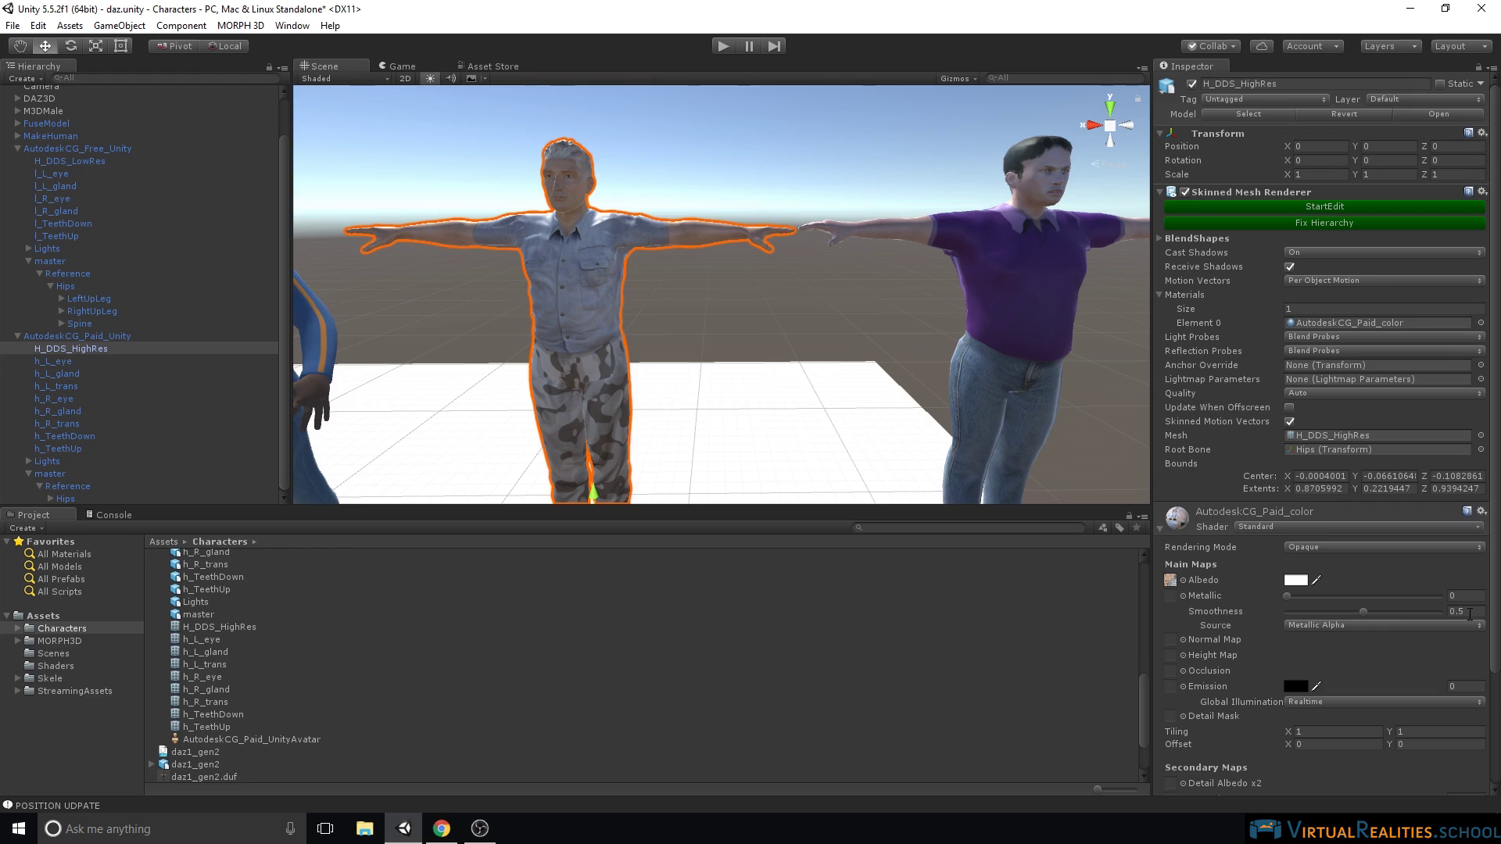
left_click(1469, 611)
type("0.1")
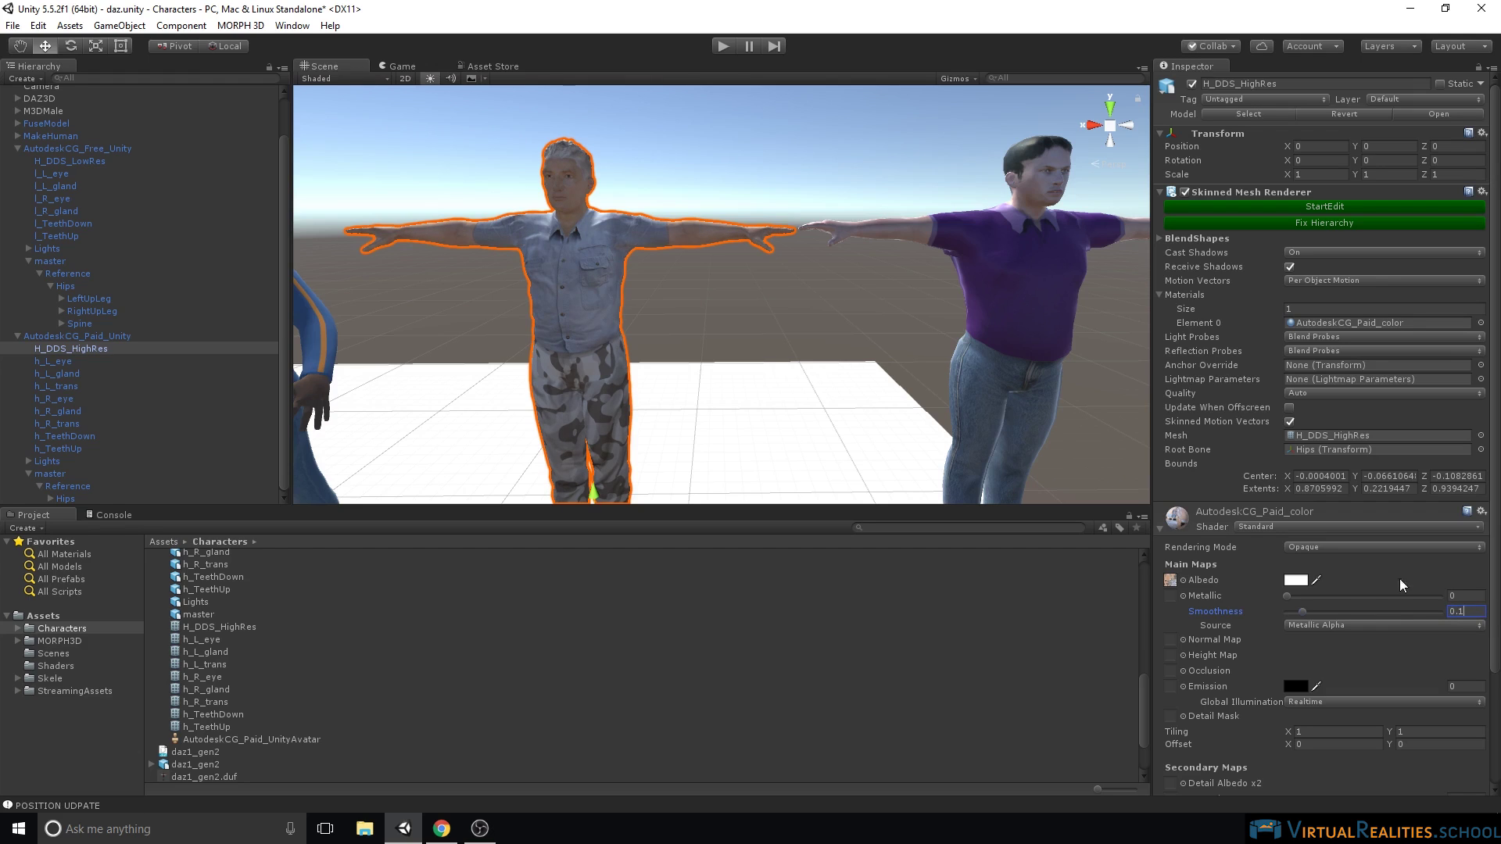
On the free character's H_DDS_LowRes body, set AutodeskCG_Free_color Smoothness to 0.1, keeping the Standard shader
left_click(1024, 256)
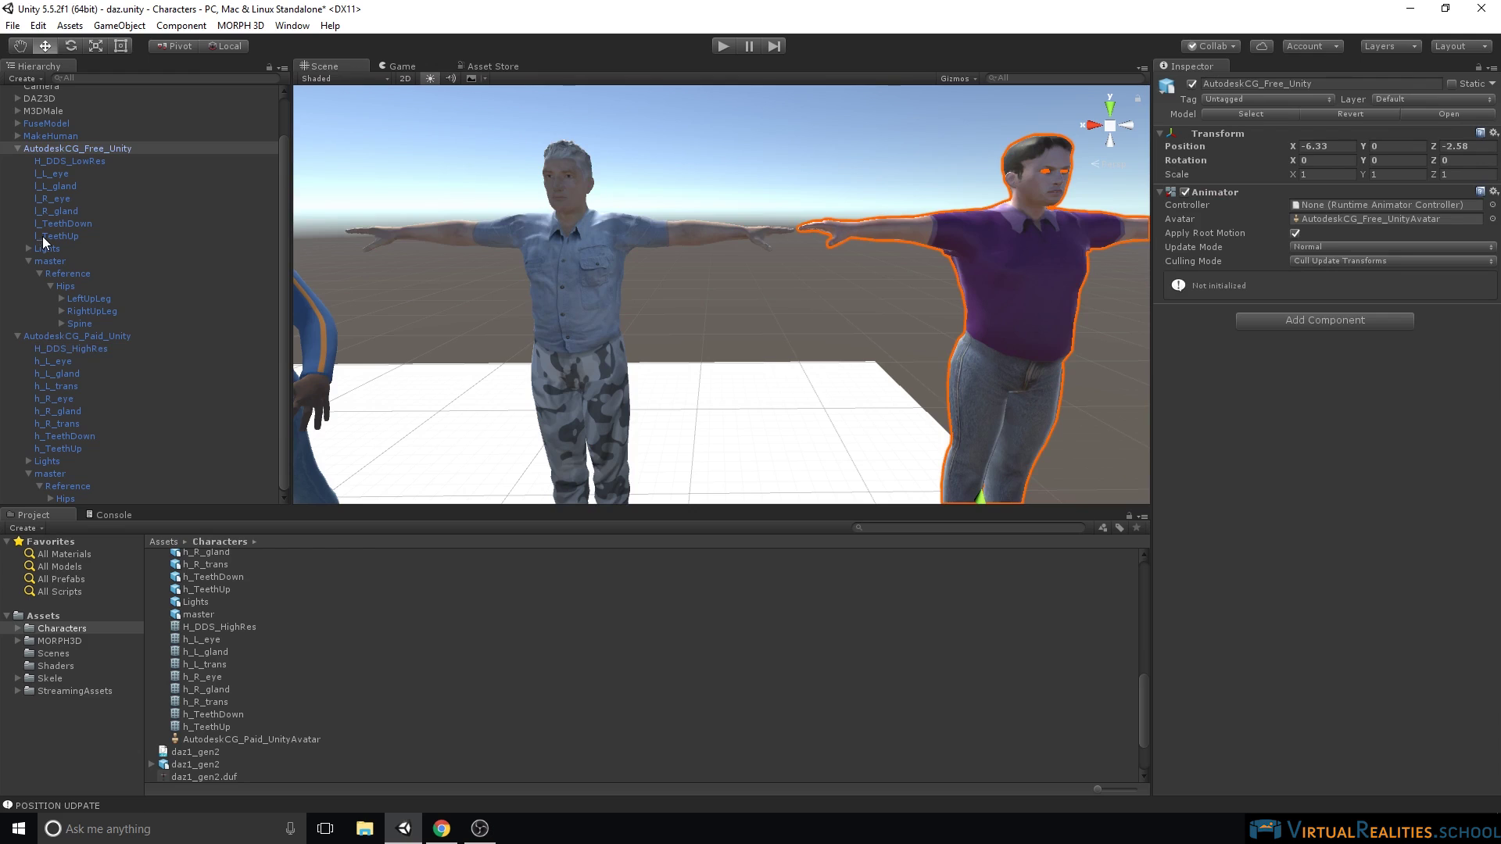
left_click(63, 161)
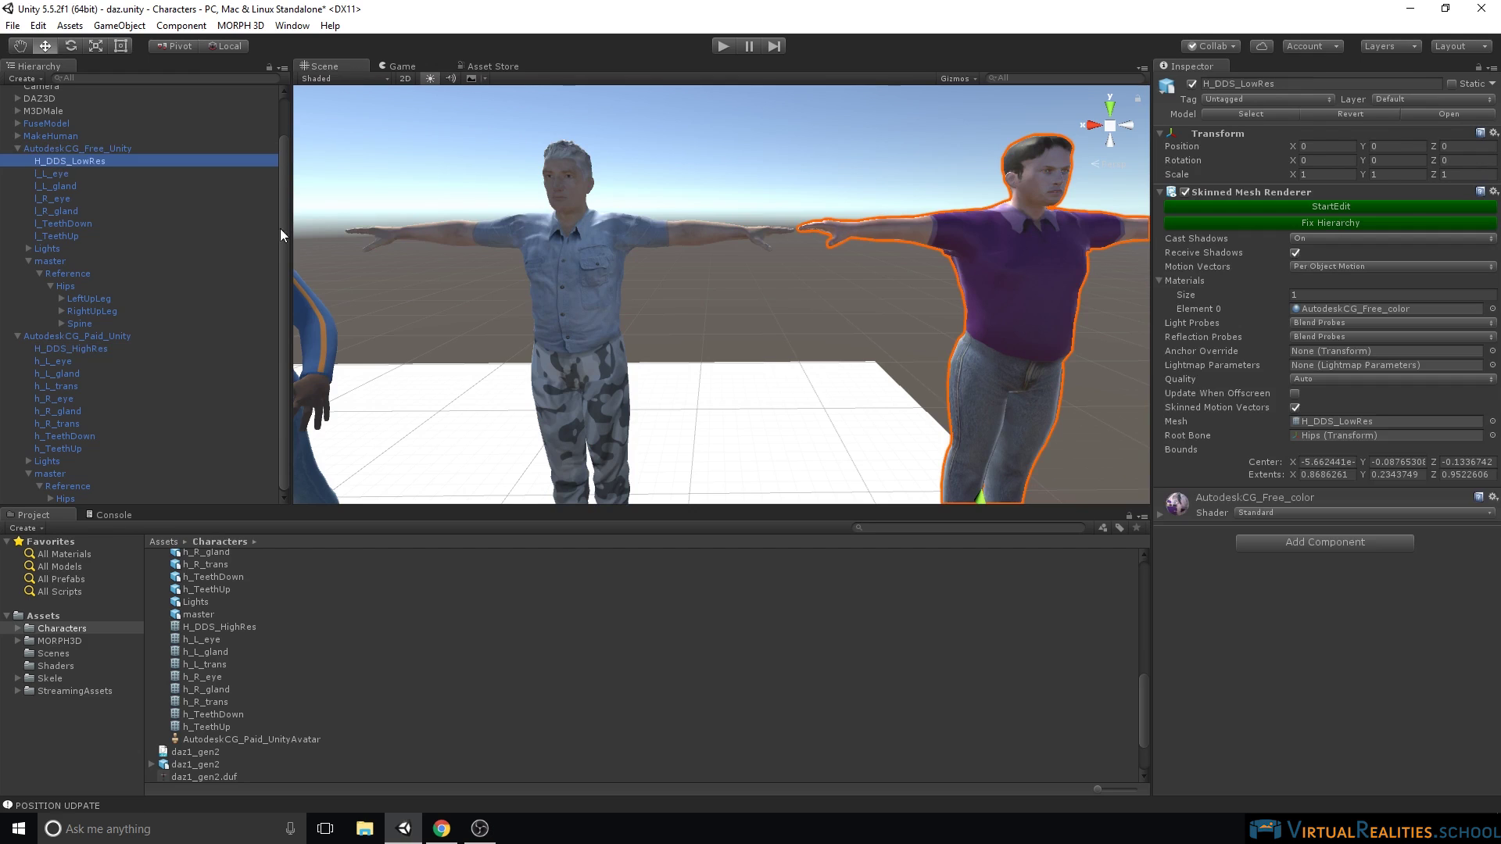
left_click(1161, 513)
left_click(1445, 596)
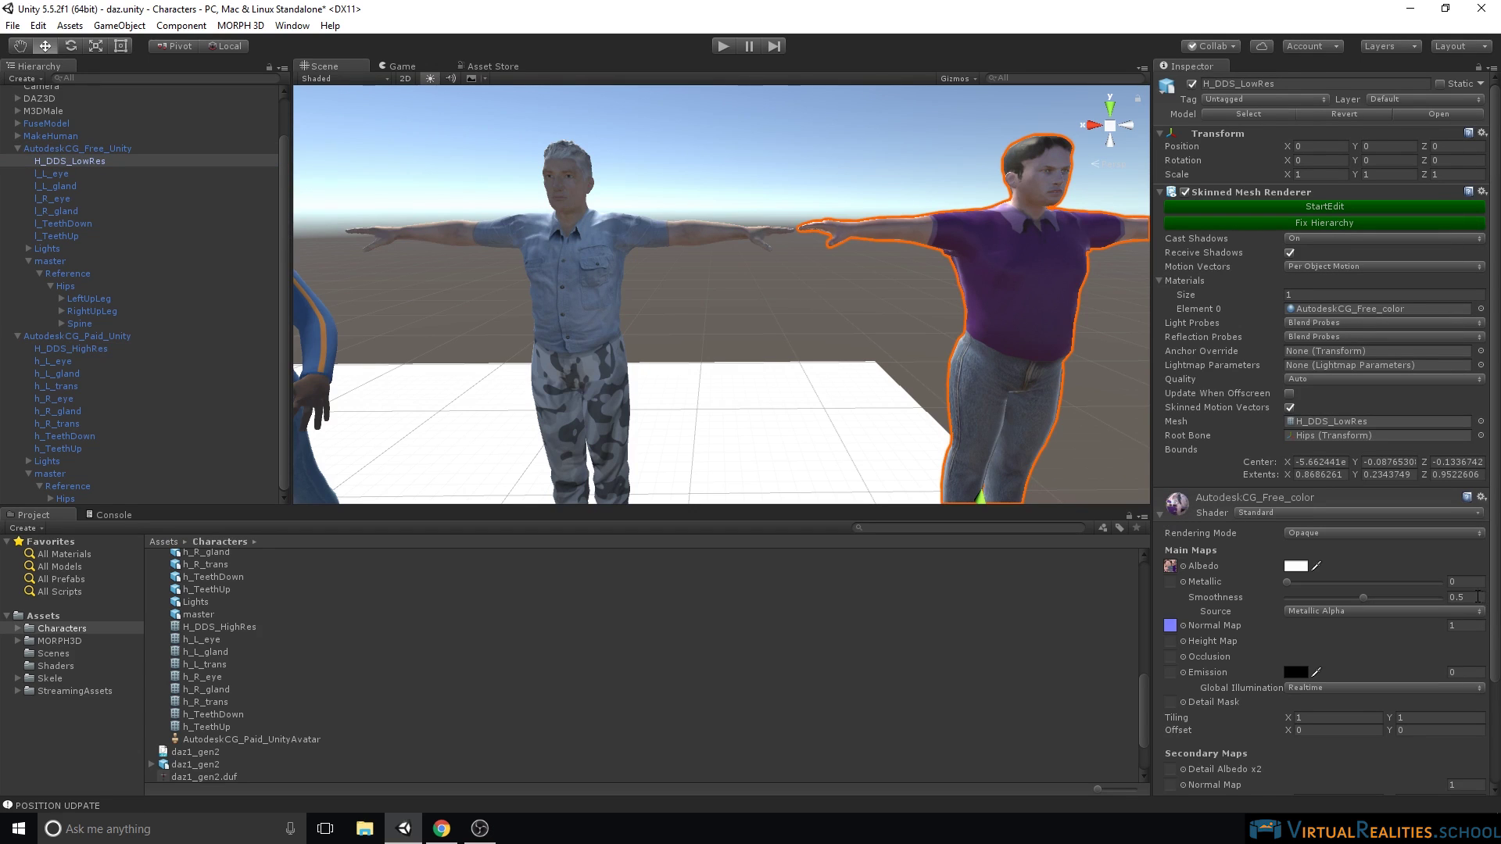
type("0.1")
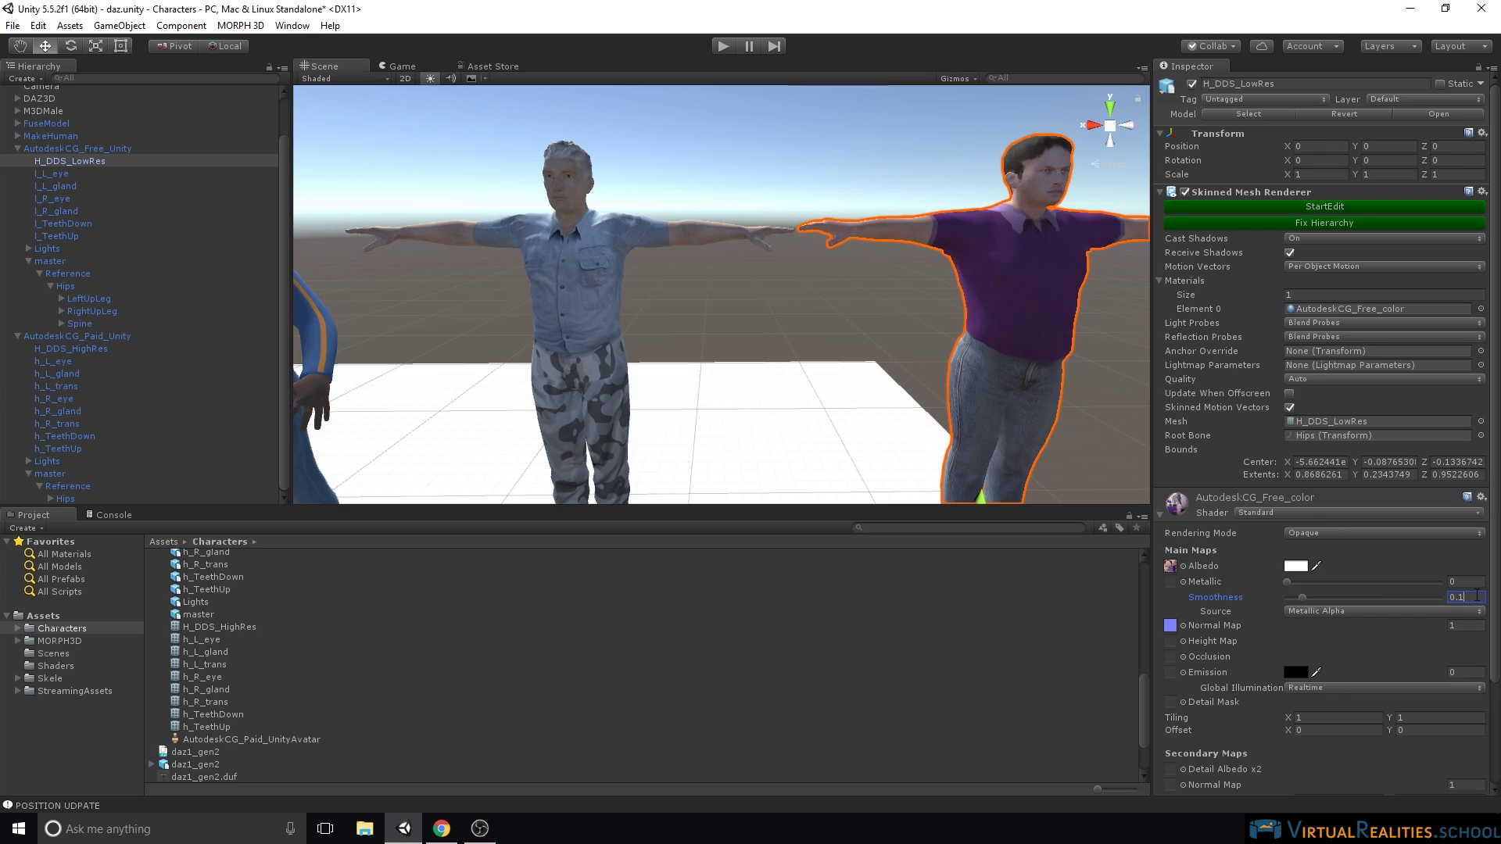
left_click(1263, 513)
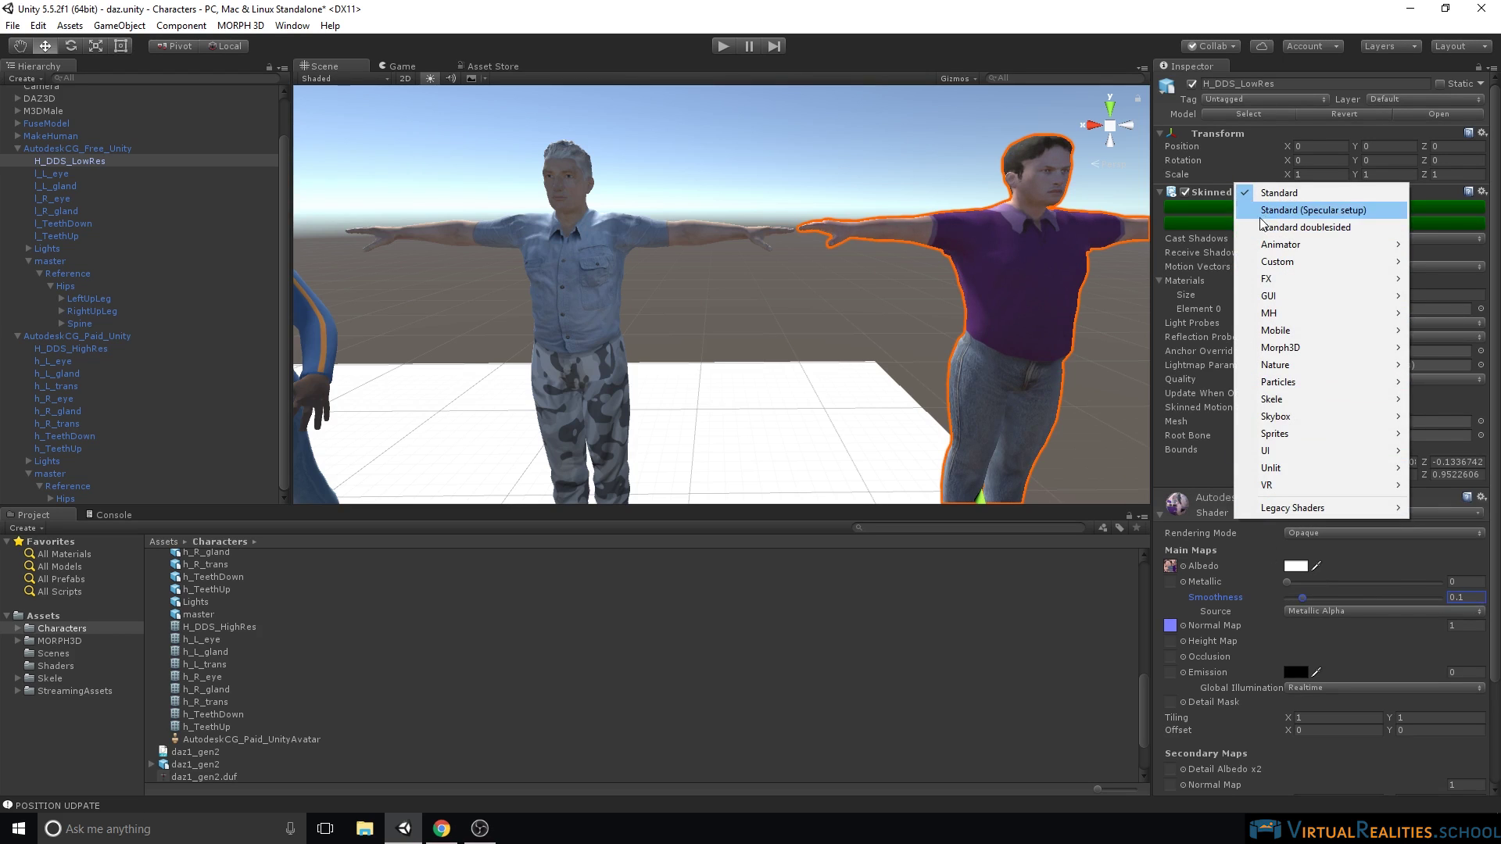
left_click(844, 7)
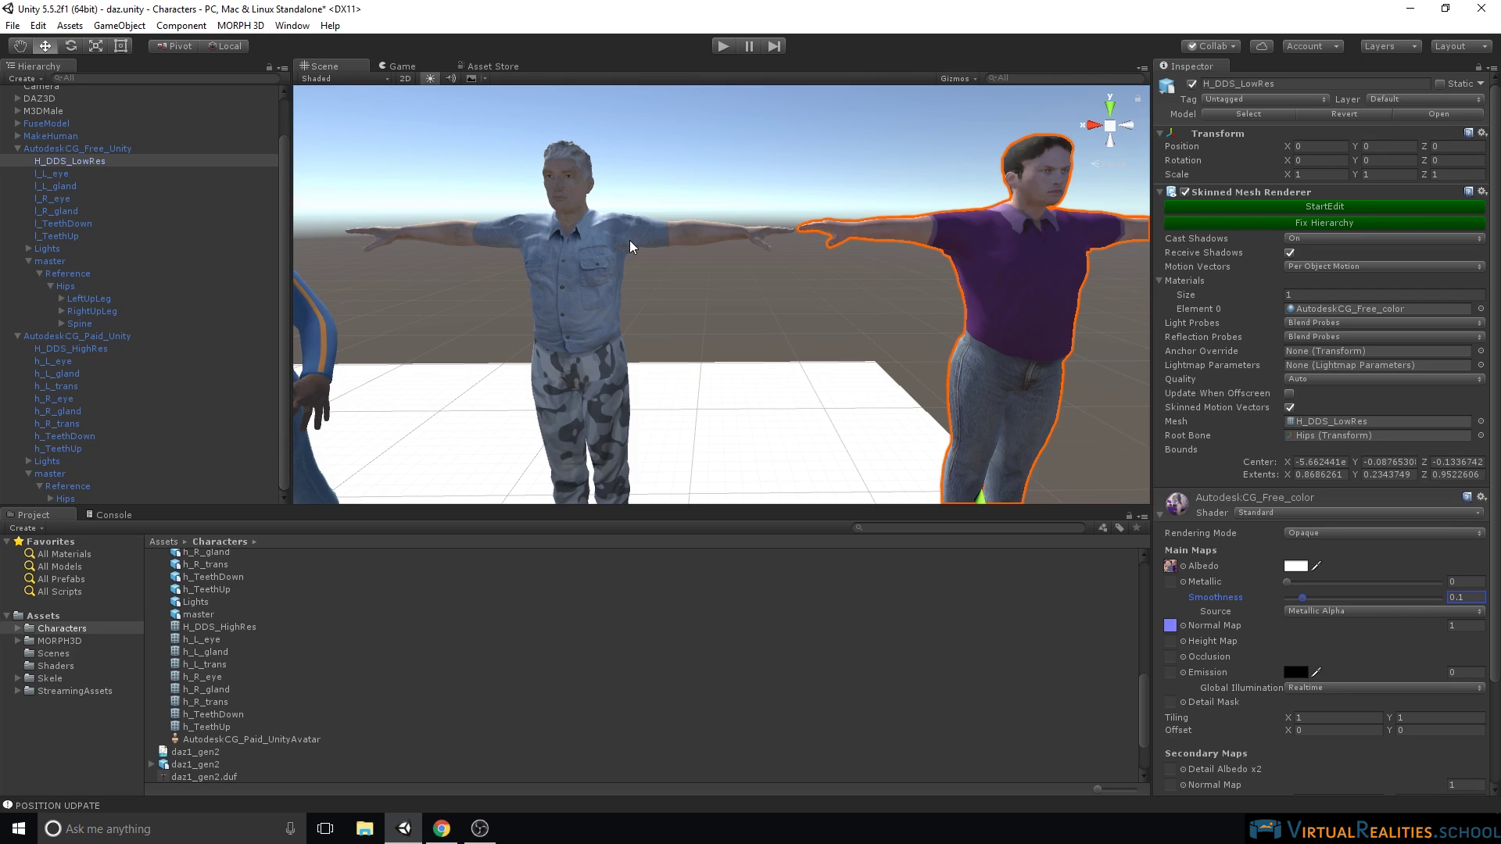
scroll(632, 246, "down", 4)
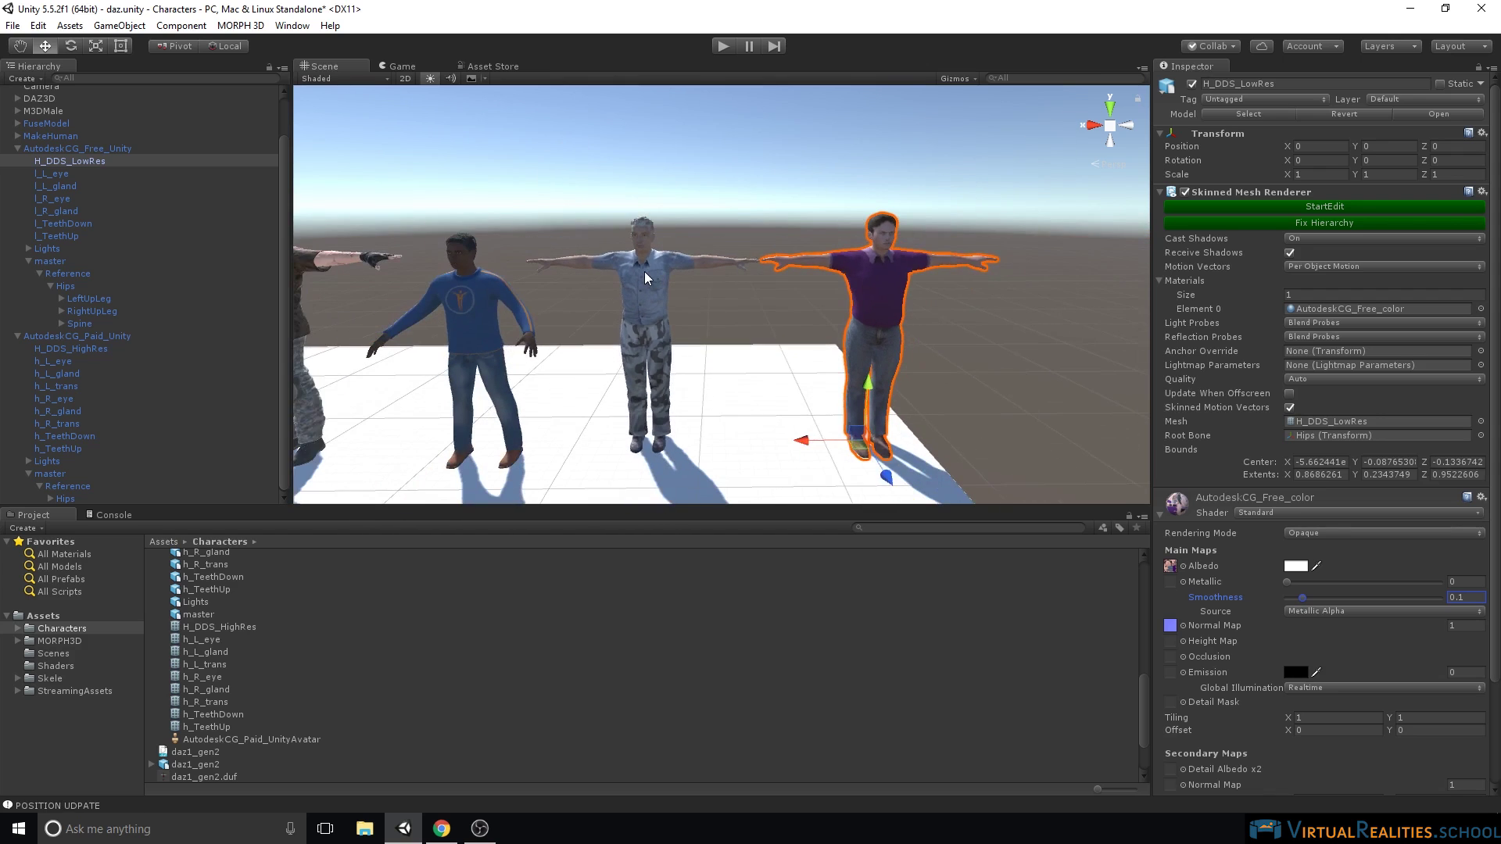
middle_click_drag(841, 272, 741, 279)
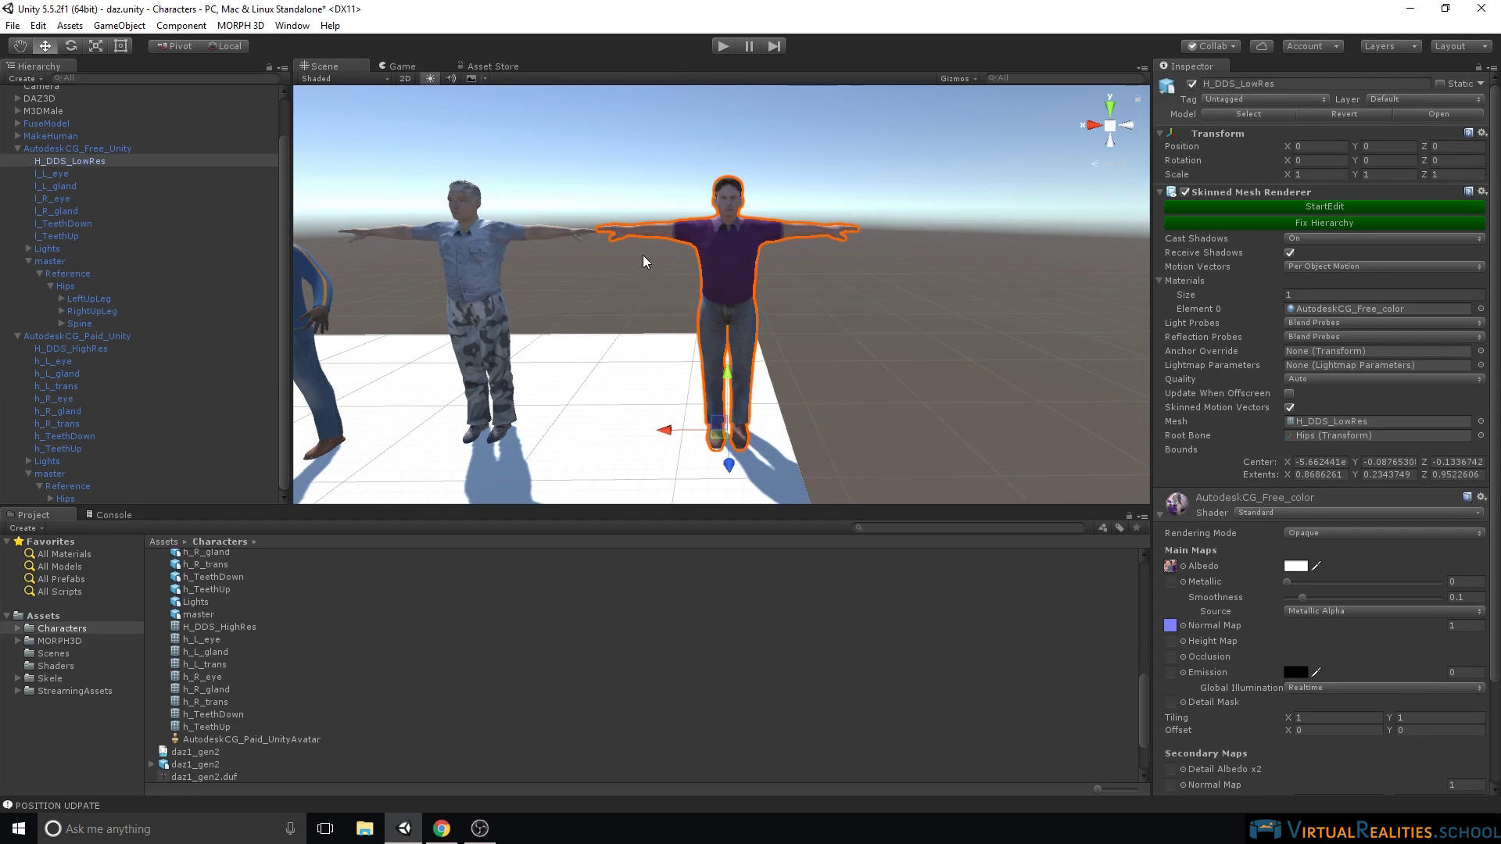
scroll(685, 196, "up", 5)
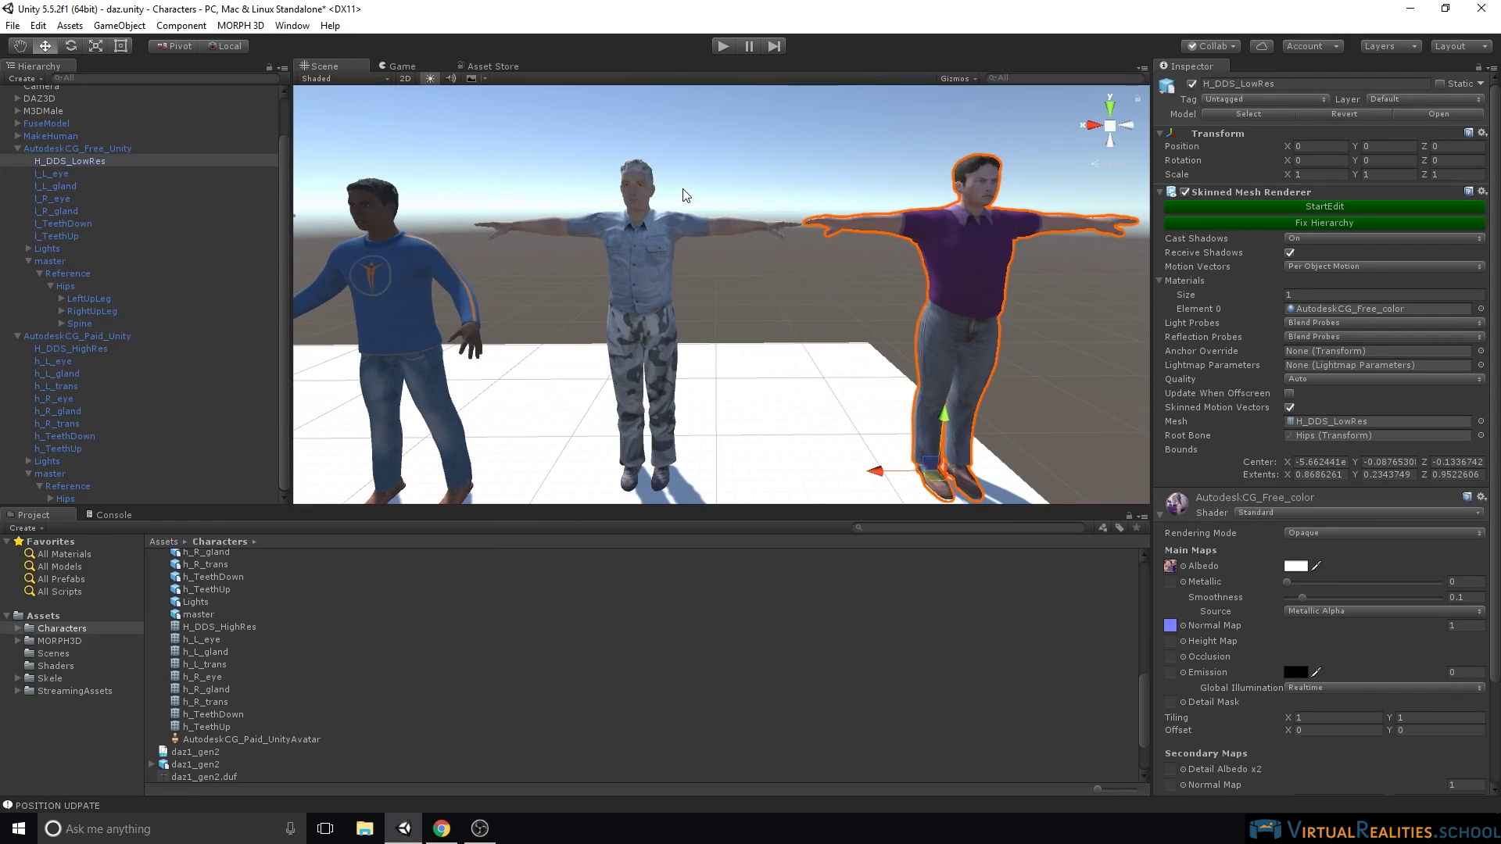